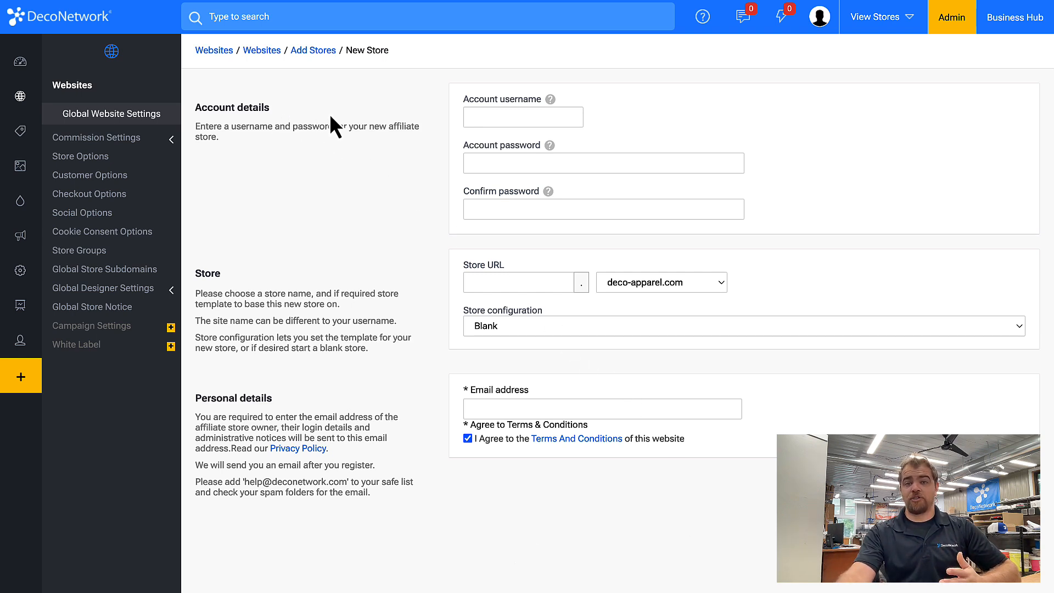
Enter the account username dntemp1 and the account password twice
left_click(496, 112)
type("dntemp1")
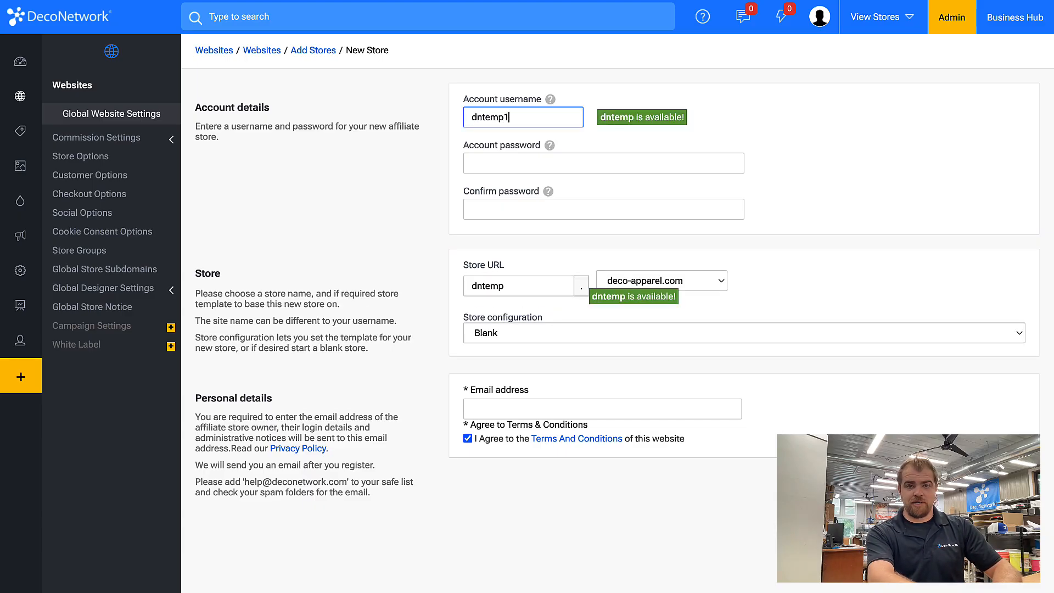
key("Tab")
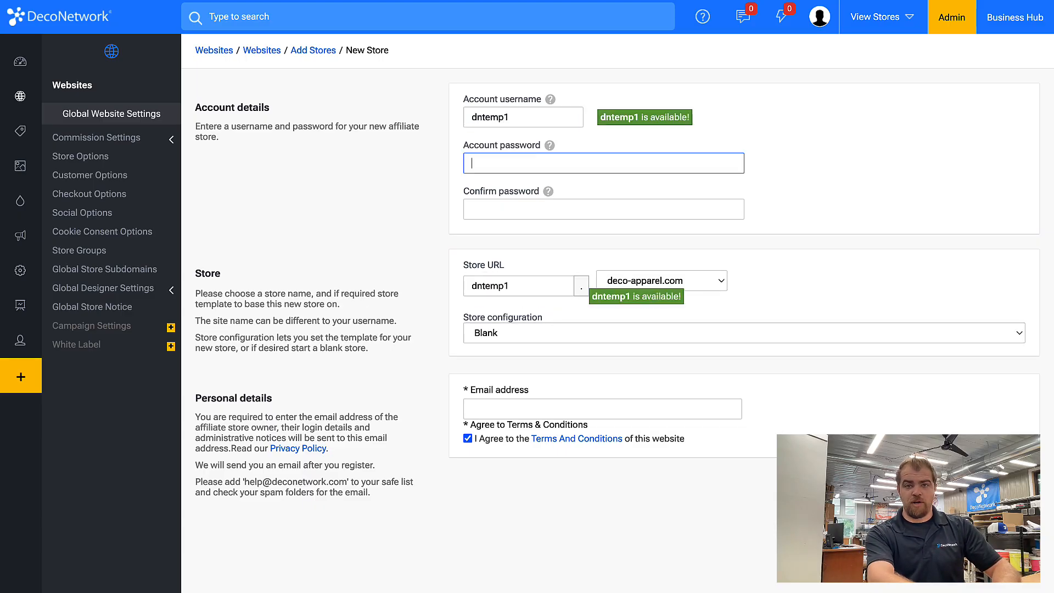
type("••••••")
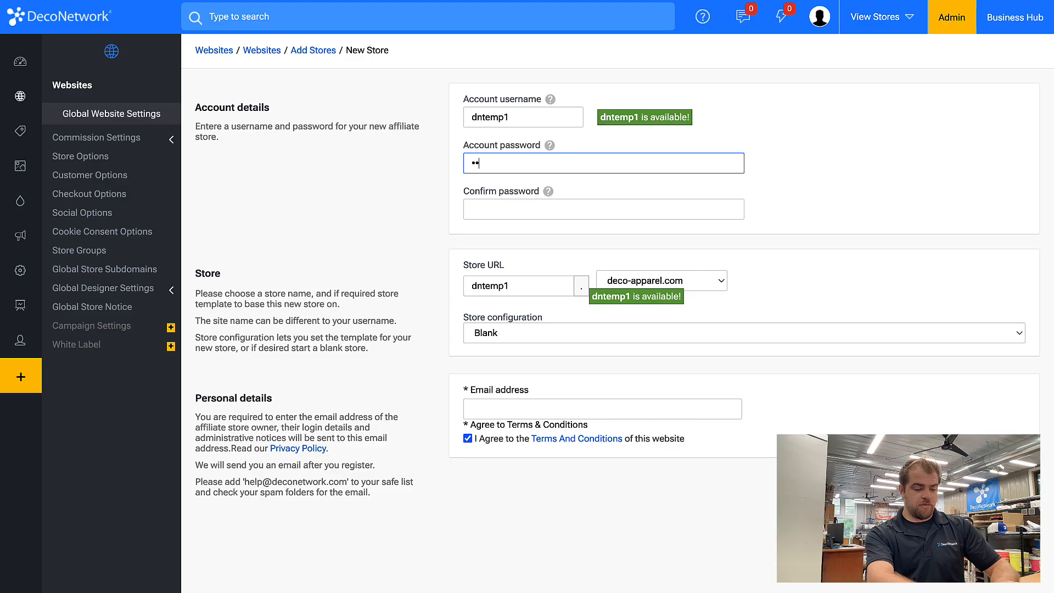
key("Tab")
type("••••••")
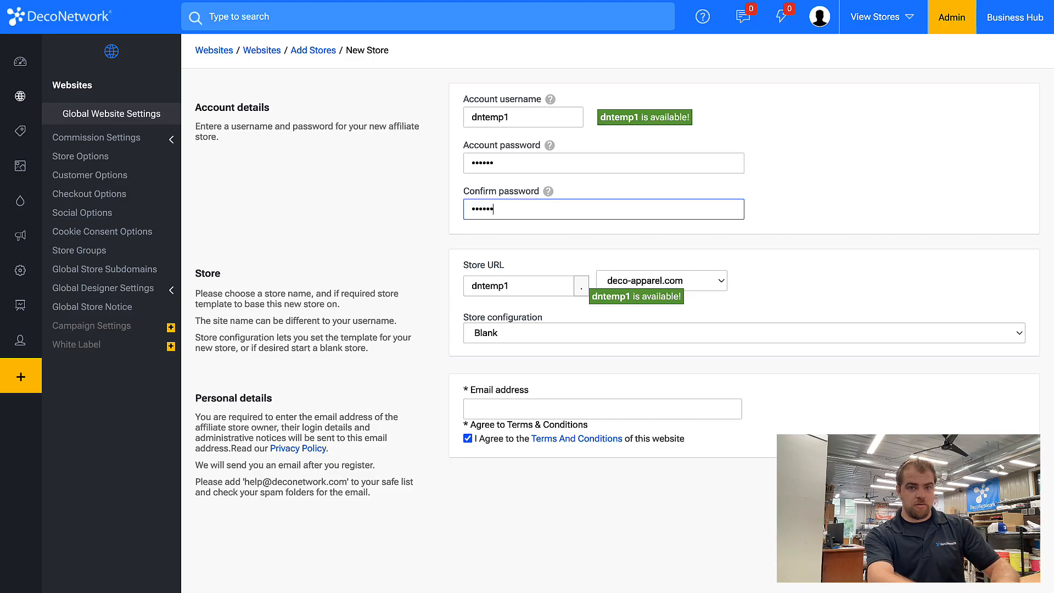
key("Tab")
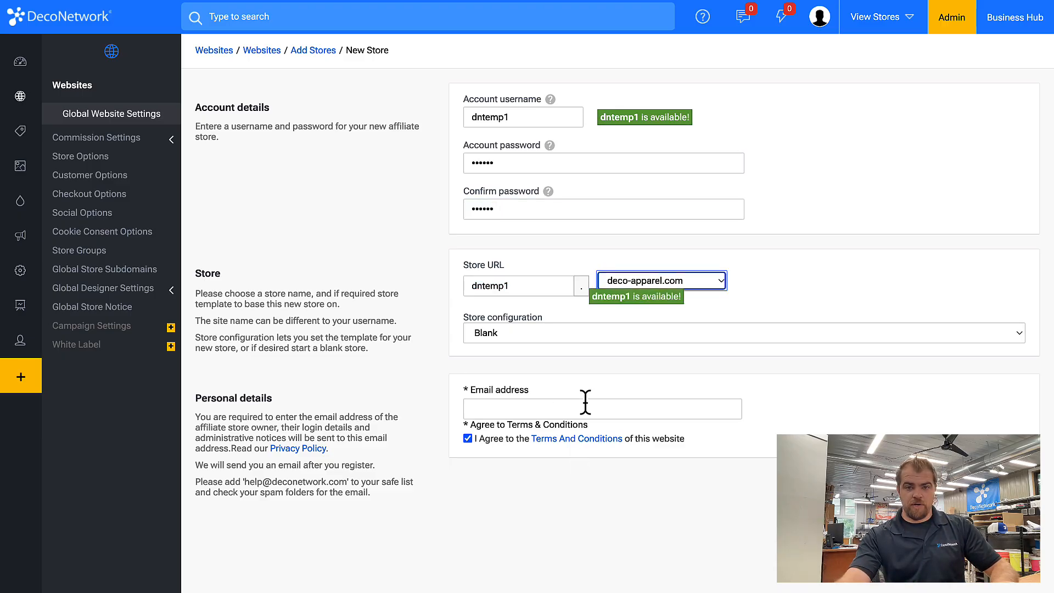
Fill in the store owner's e-mail, edit it to be unique, and submit the blank store
left_click(582, 409)
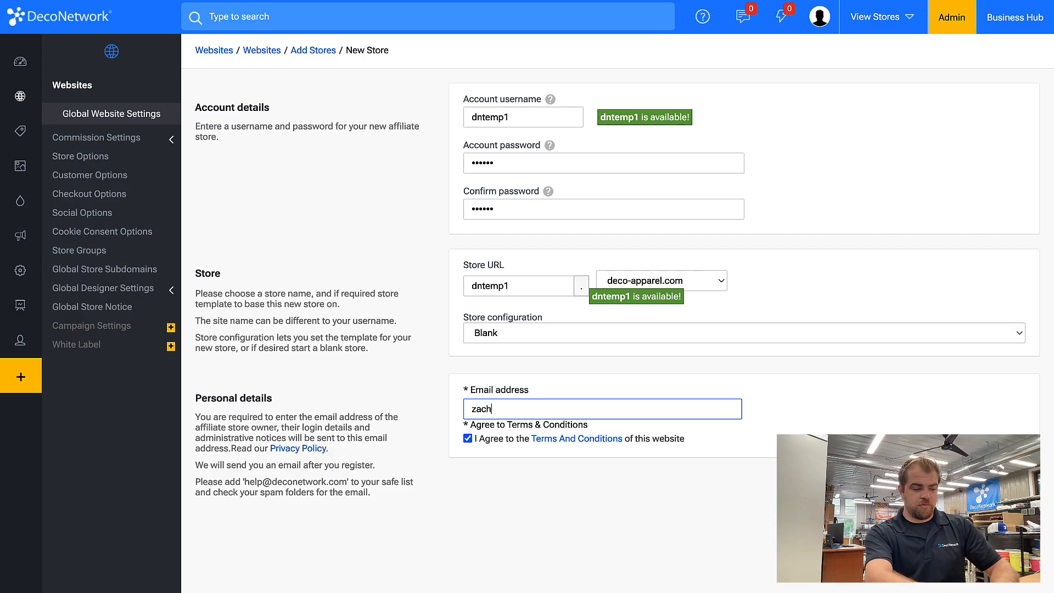
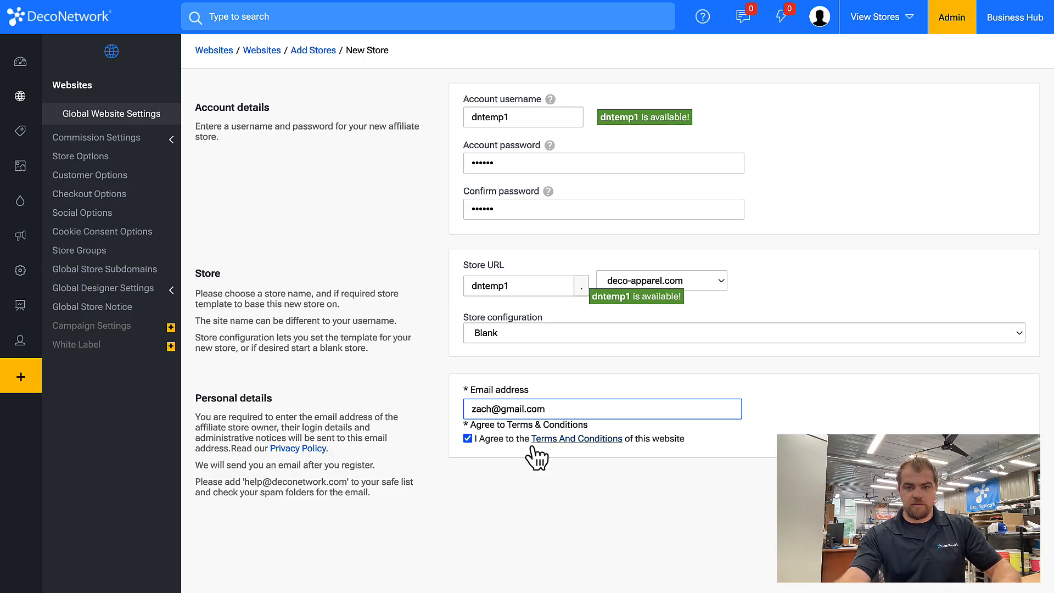
left_click(490, 408)
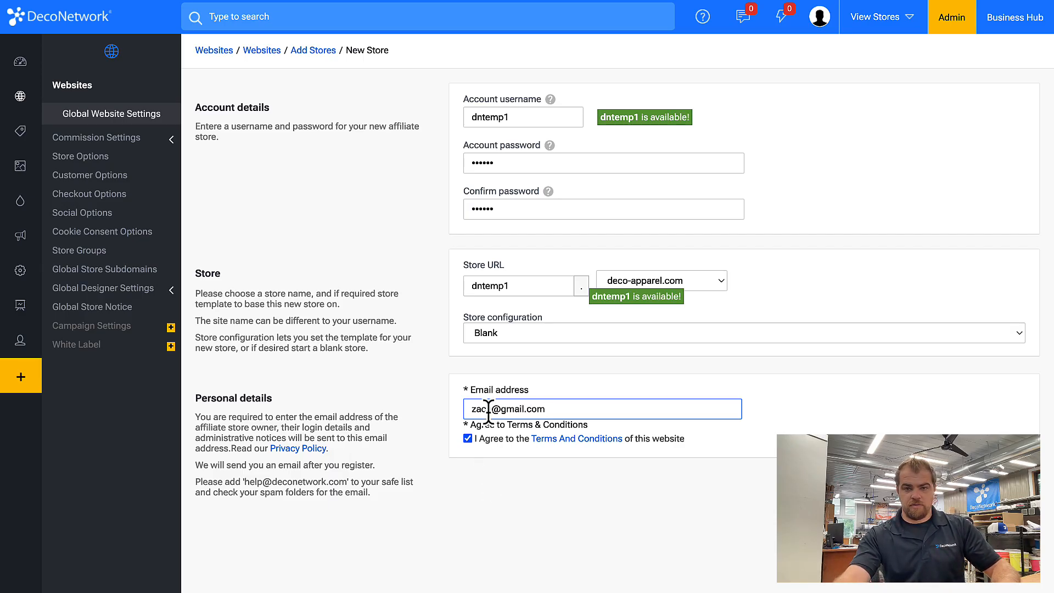
type("1")
key("Return")
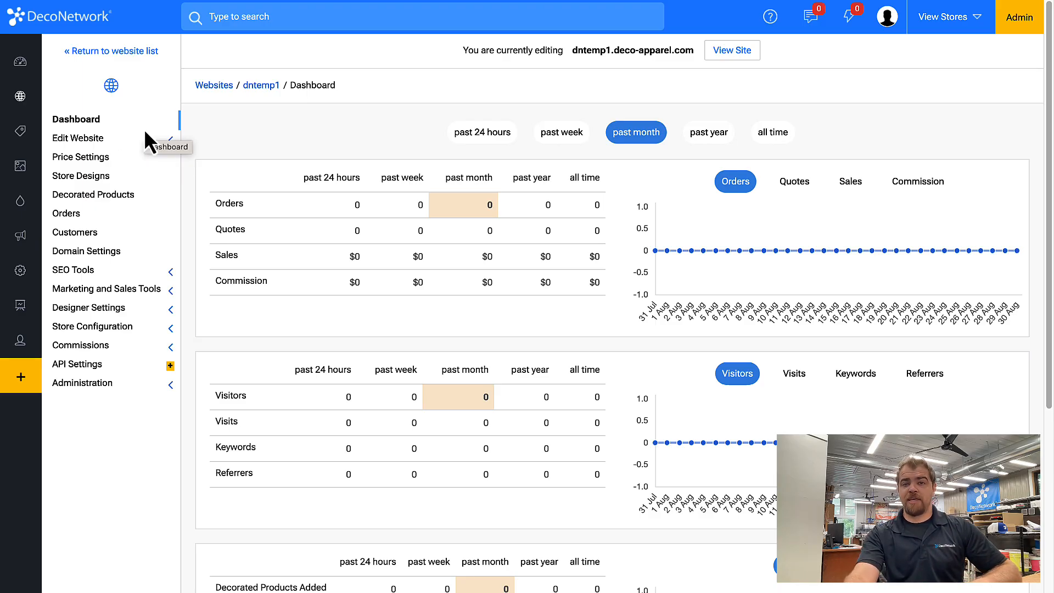
Open the dntemp1 home page via Edit Website > Website Pages
left_click(82, 139)
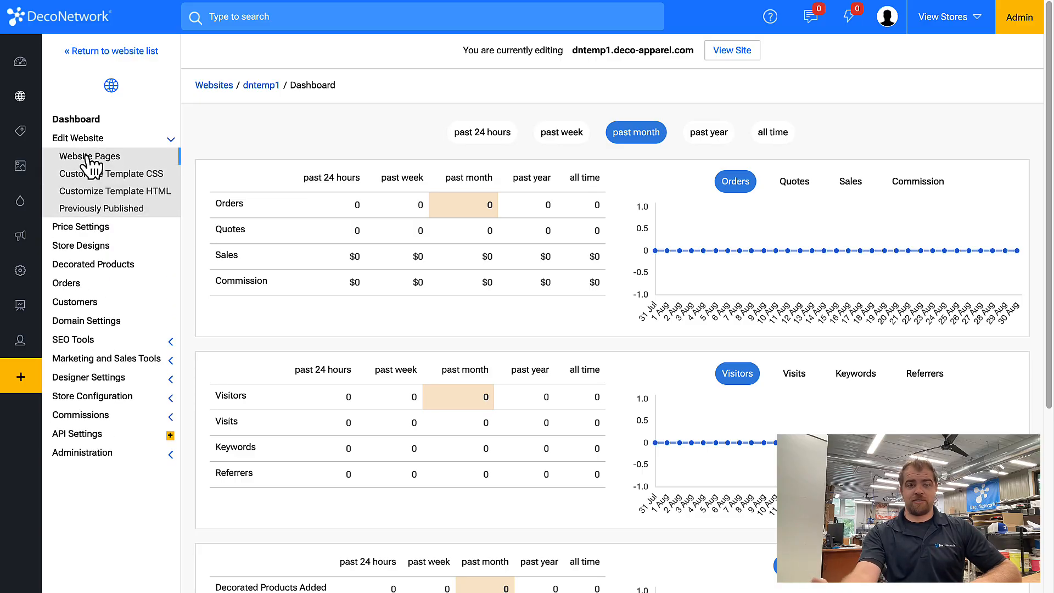
left_click(141, 190)
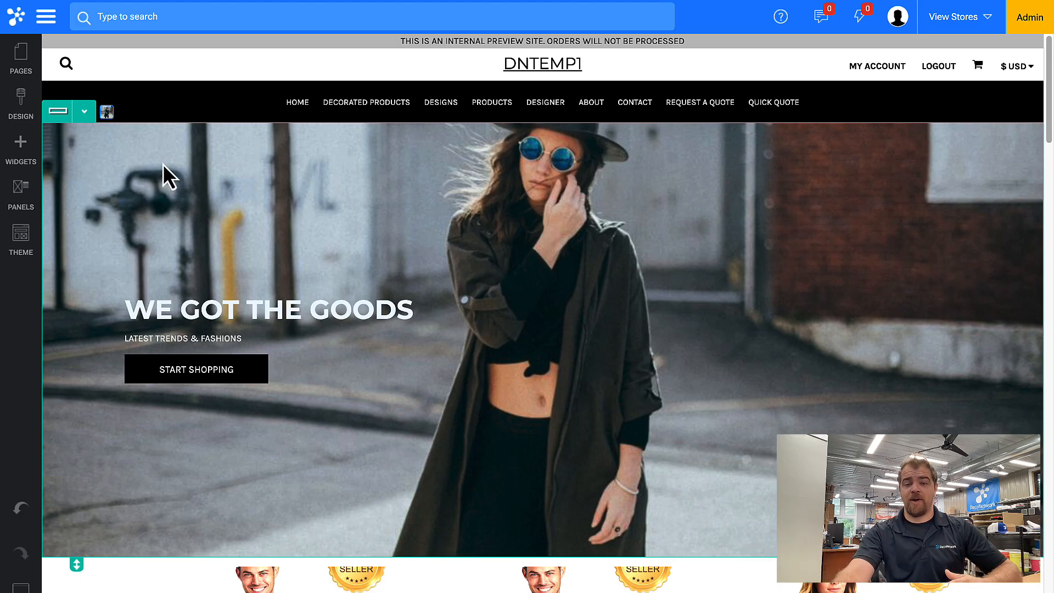
Delete the WE GOT THE GOODS hero row and the category grid row
left_click(84, 112)
left_click(104, 260)
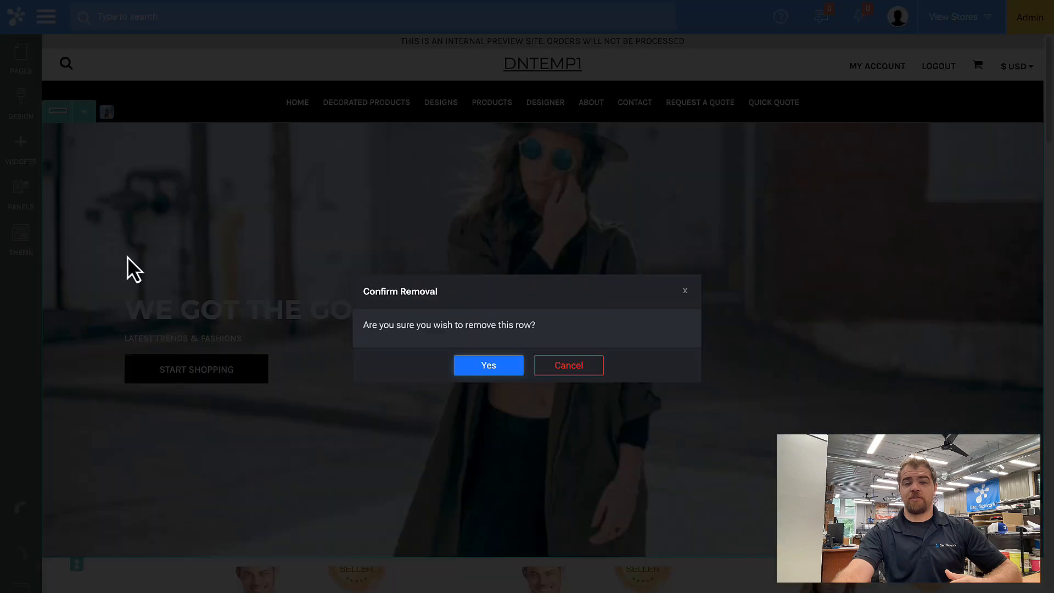
left_click(488, 366)
left_click(84, 112)
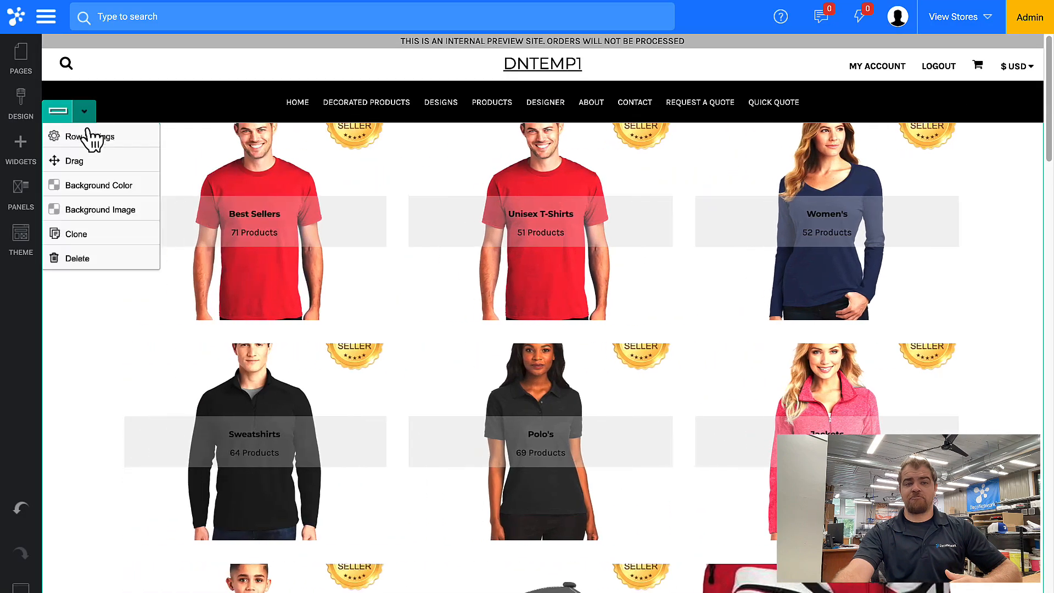
left_click(84, 111)
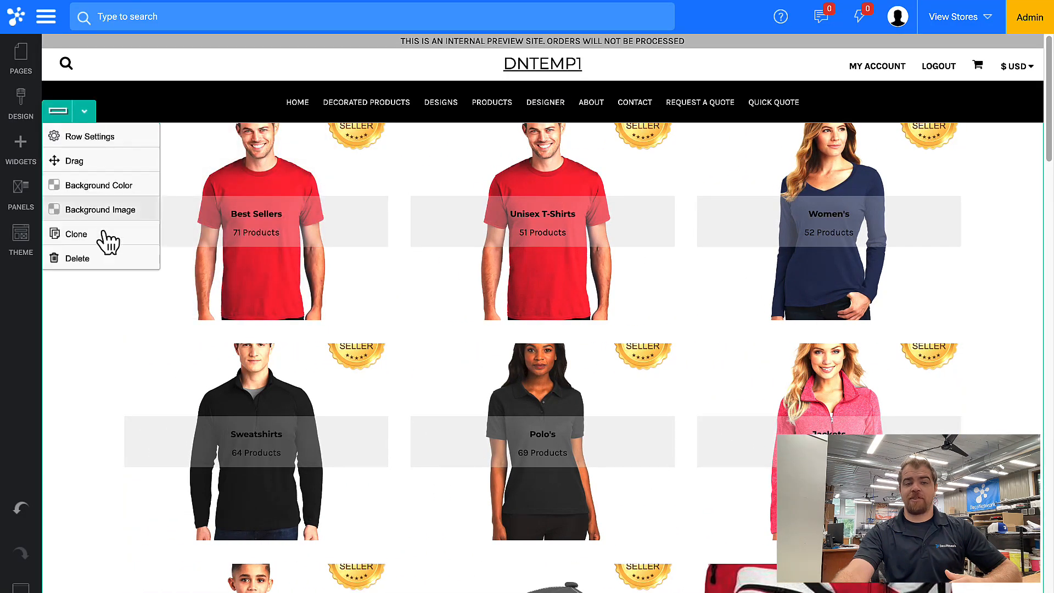
left_click(93, 256)
left_click(483, 364)
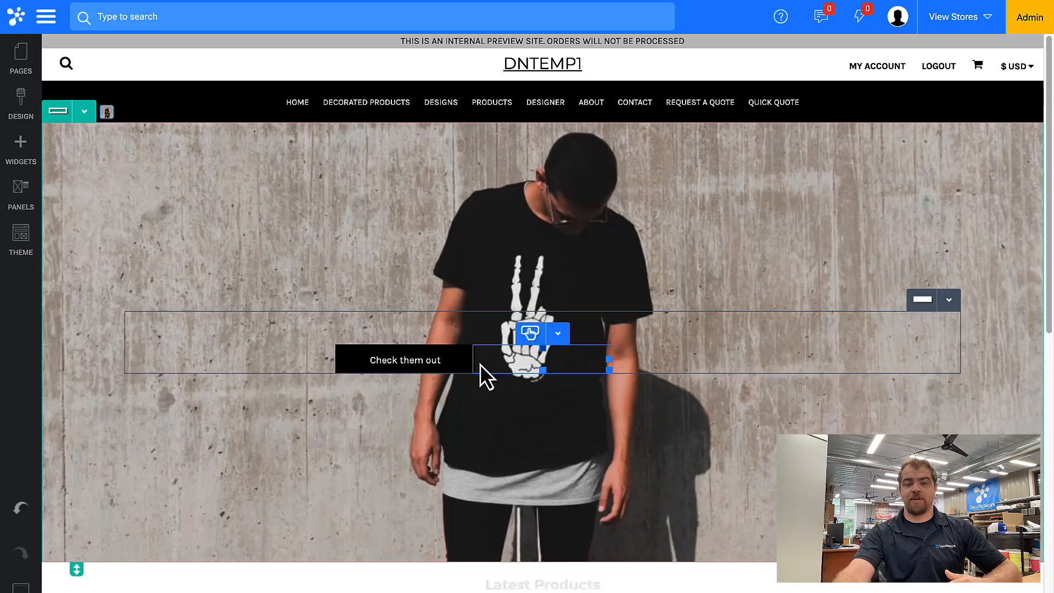
Delete the Leading Designs row and save the home page
left_click(84, 111)
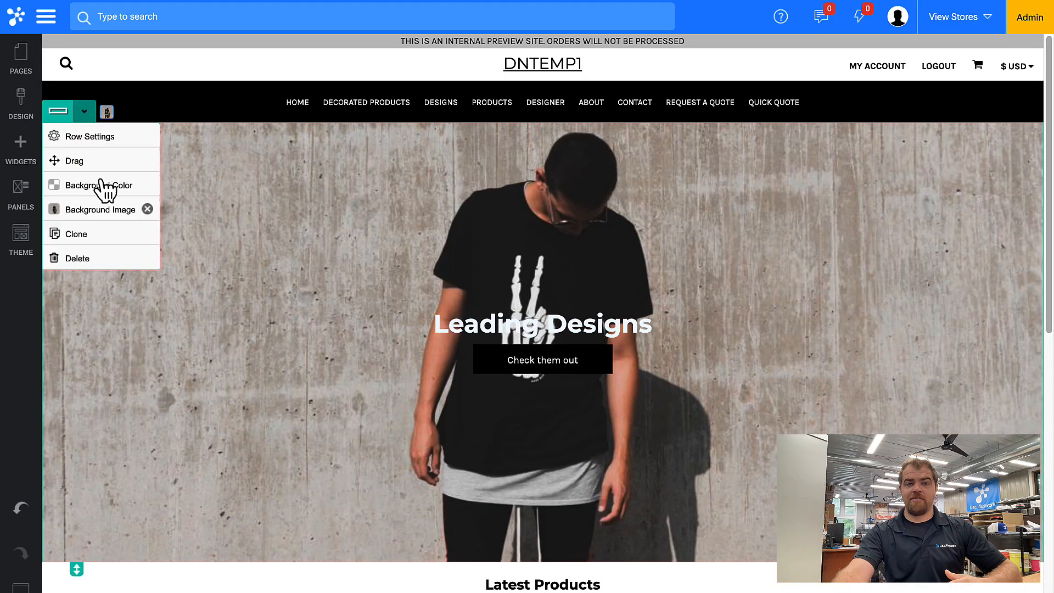
left_click(92, 260)
left_click(495, 365)
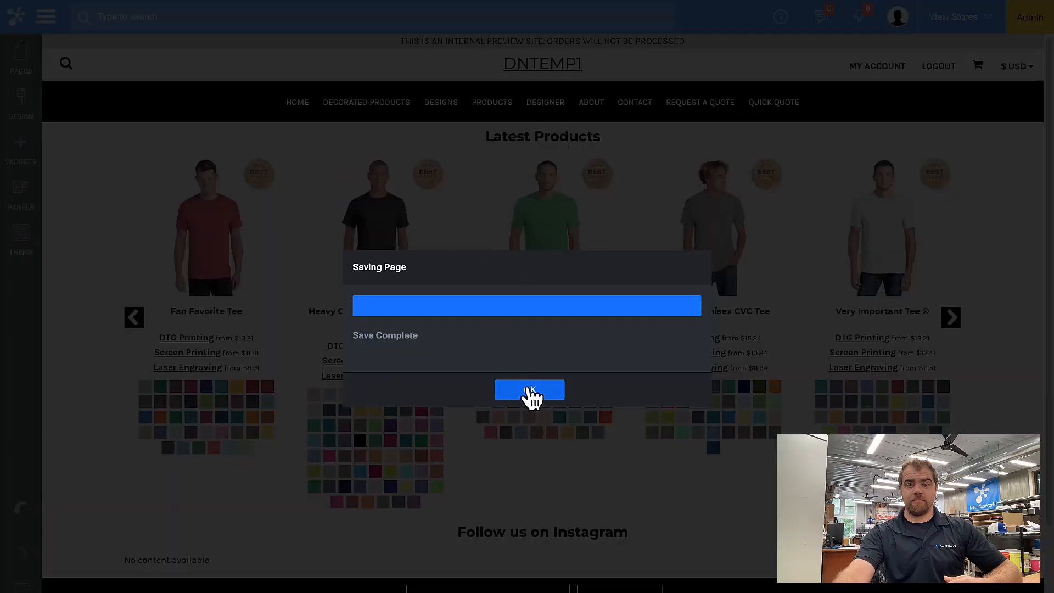
left_click(529, 390)
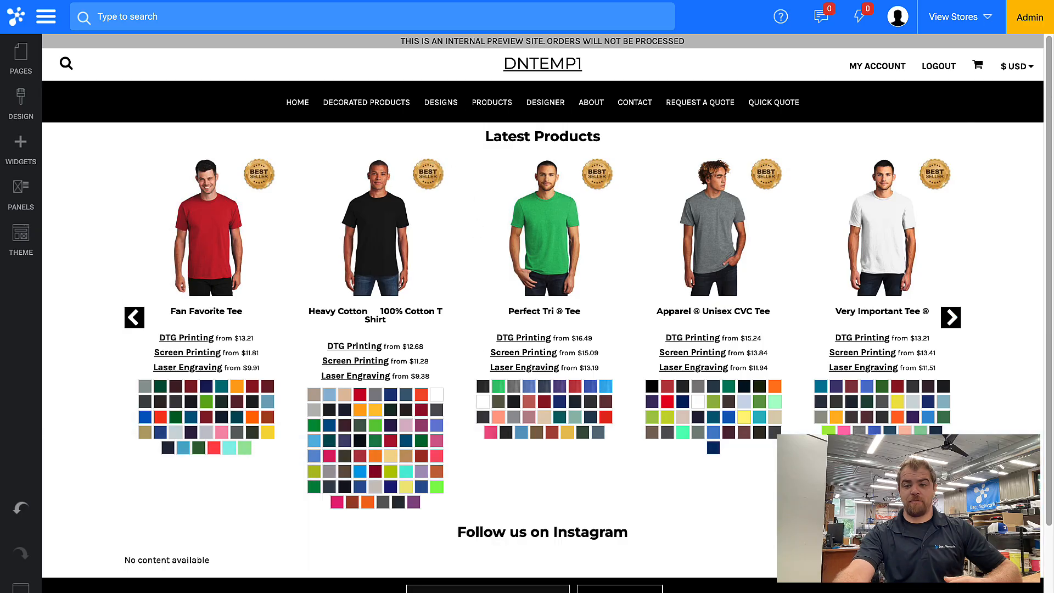
left_click(20, 589)
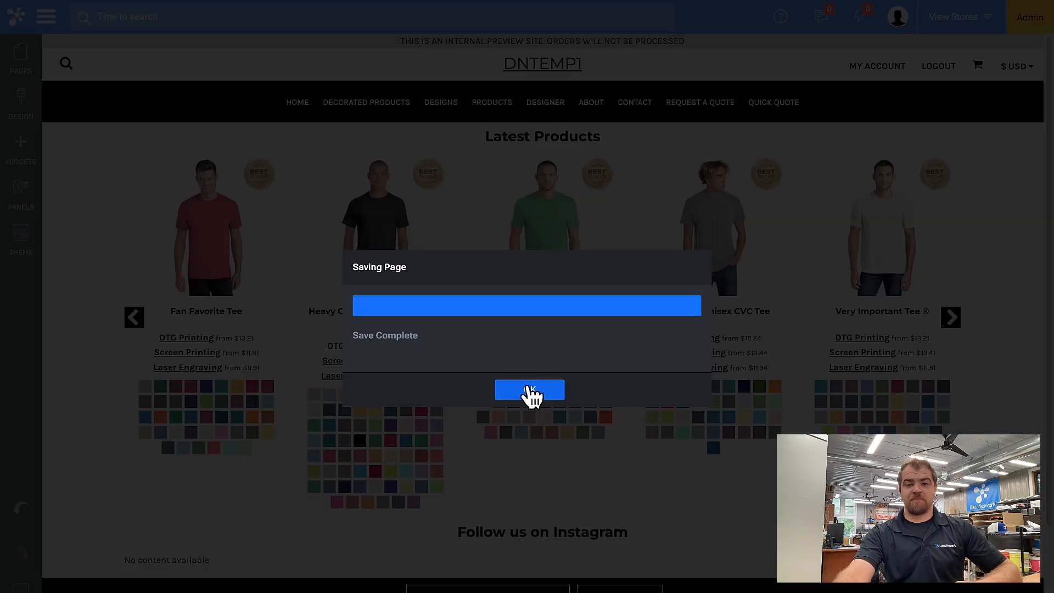
left_click(530, 391)
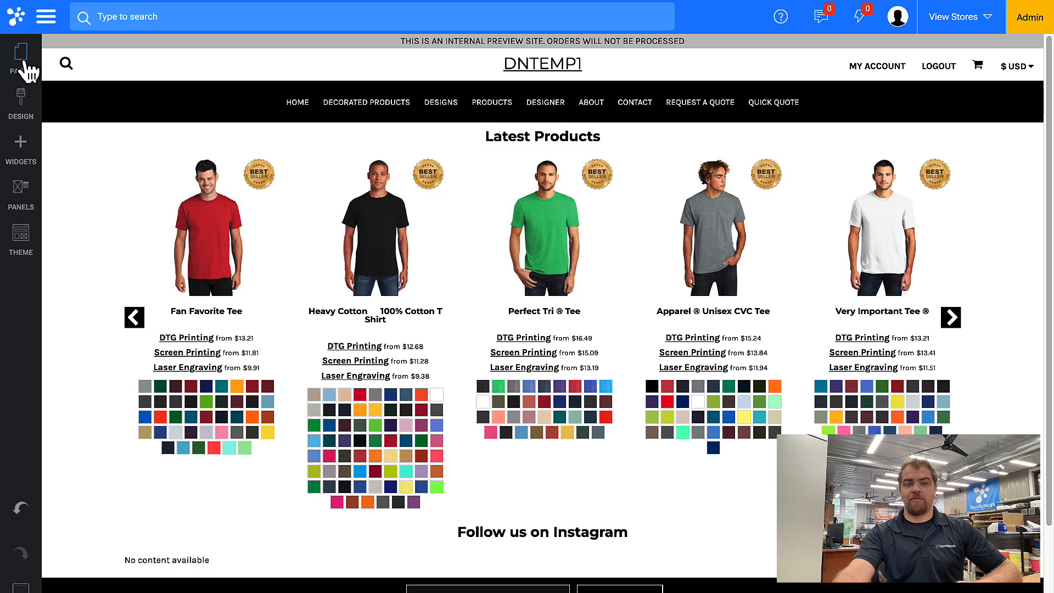
Step through the Decorated Products and Designs pages, saving each
left_click(21, 57)
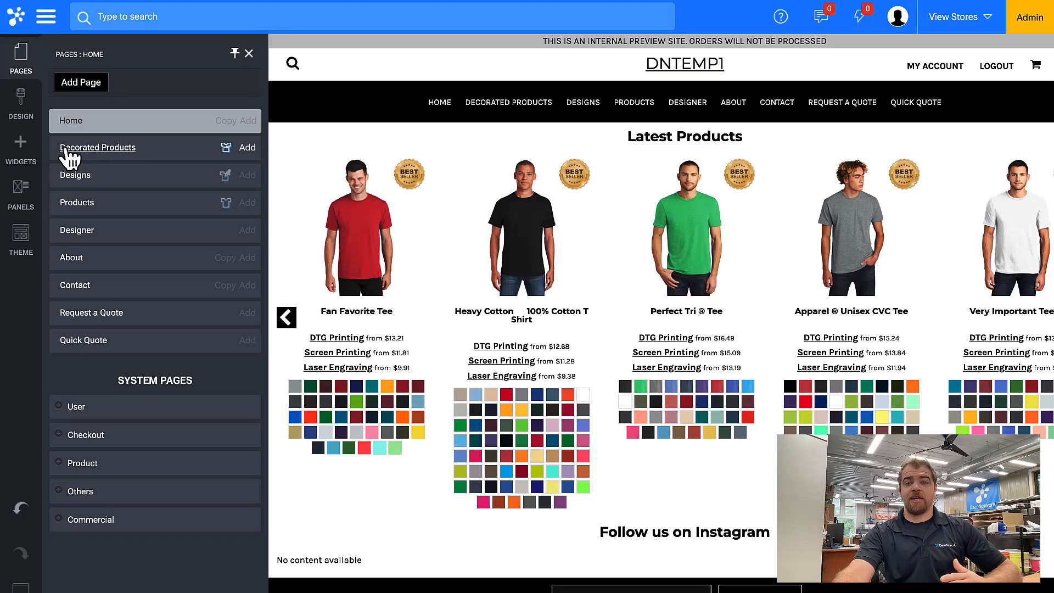
left_click(65, 148)
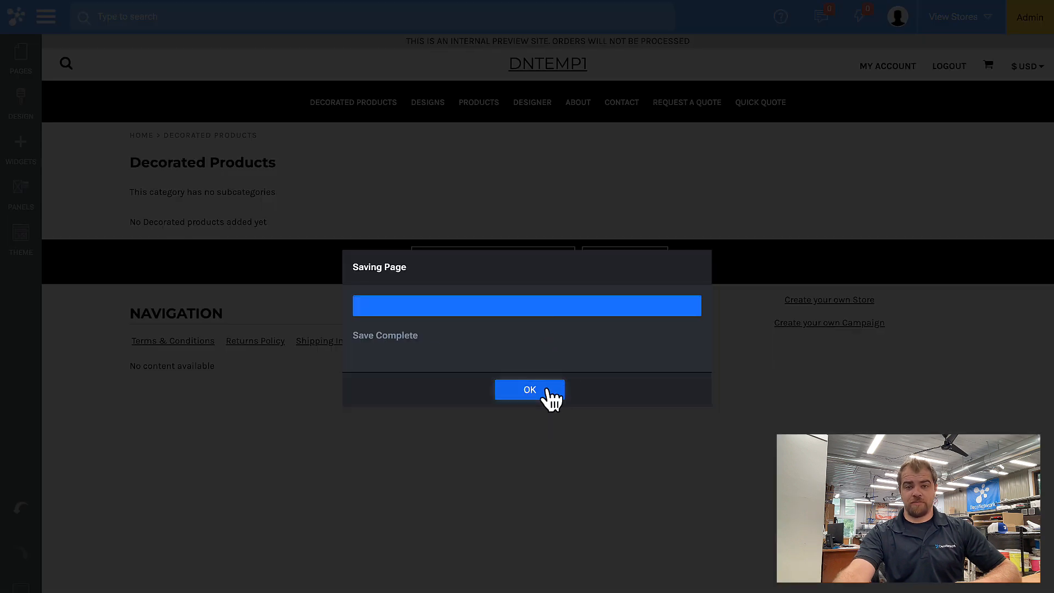
left_click(546, 390)
left_click(20, 54)
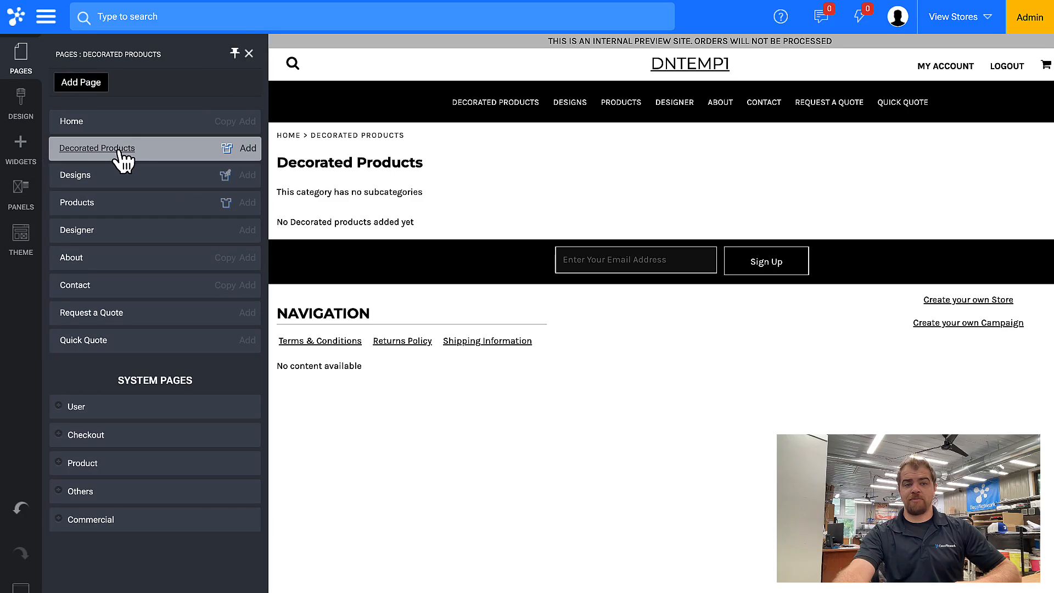
left_click(74, 176)
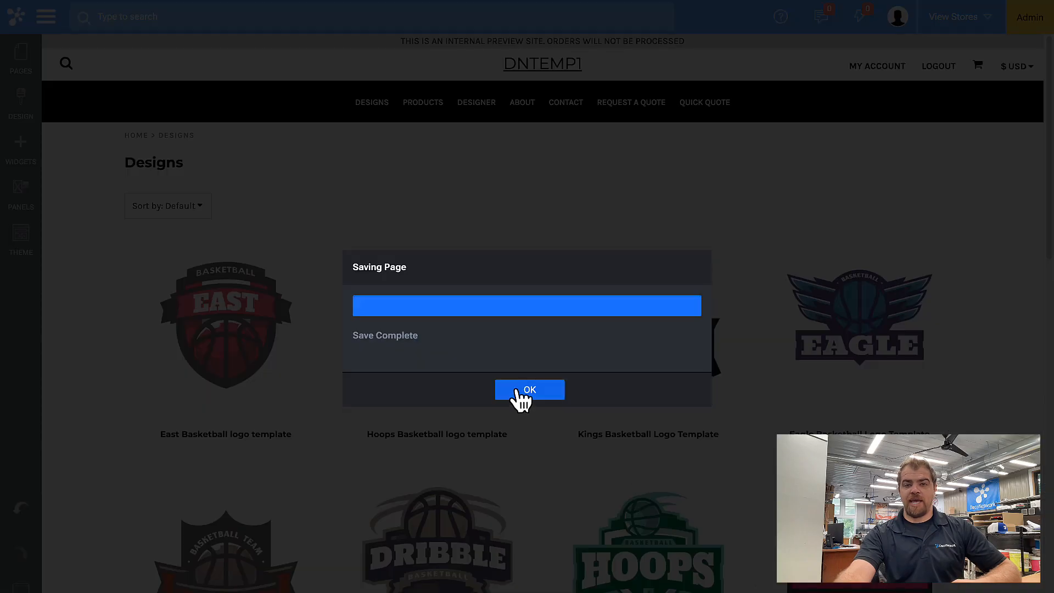
left_click(516, 389)
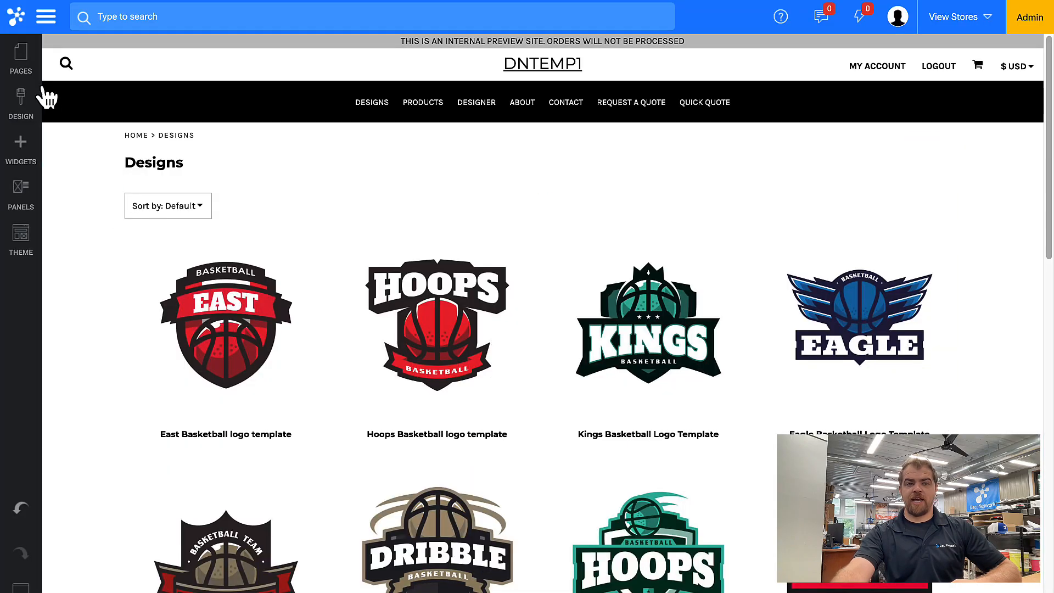
Set the Products page status to Off
left_click(30, 69)
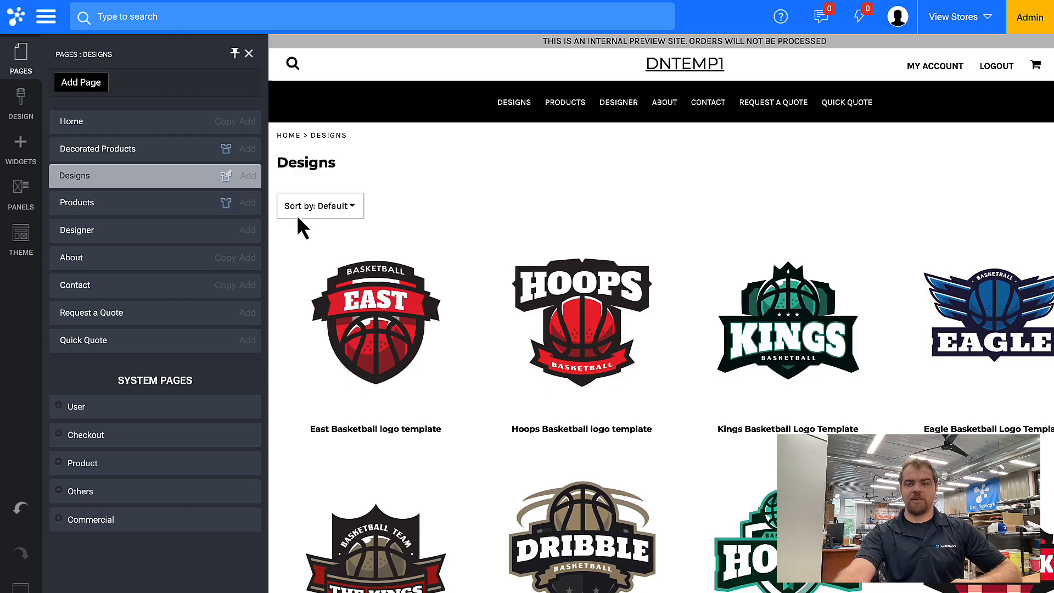
left_click(88, 206)
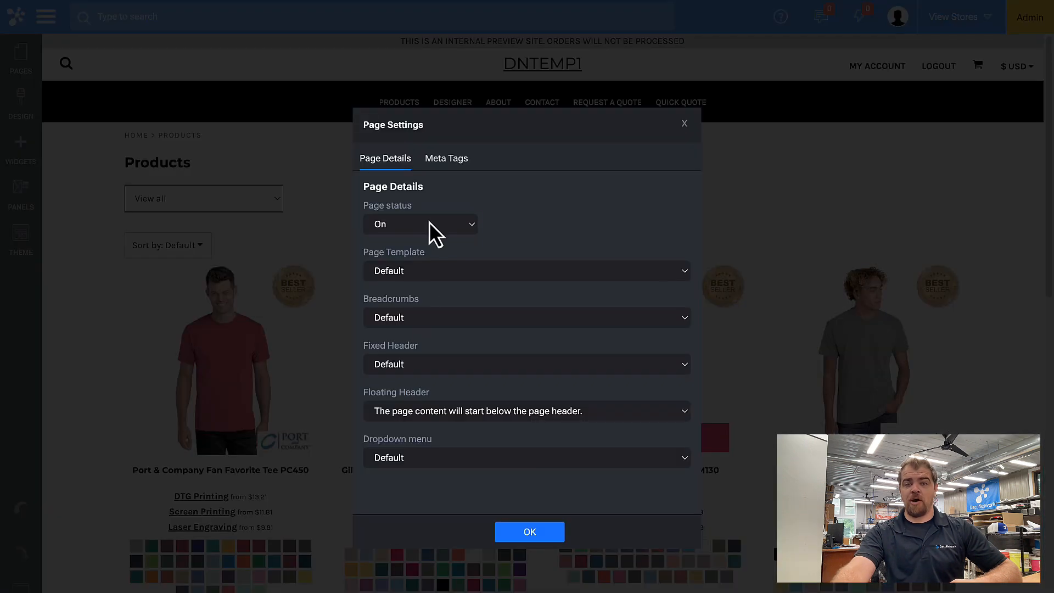
left_click(429, 223)
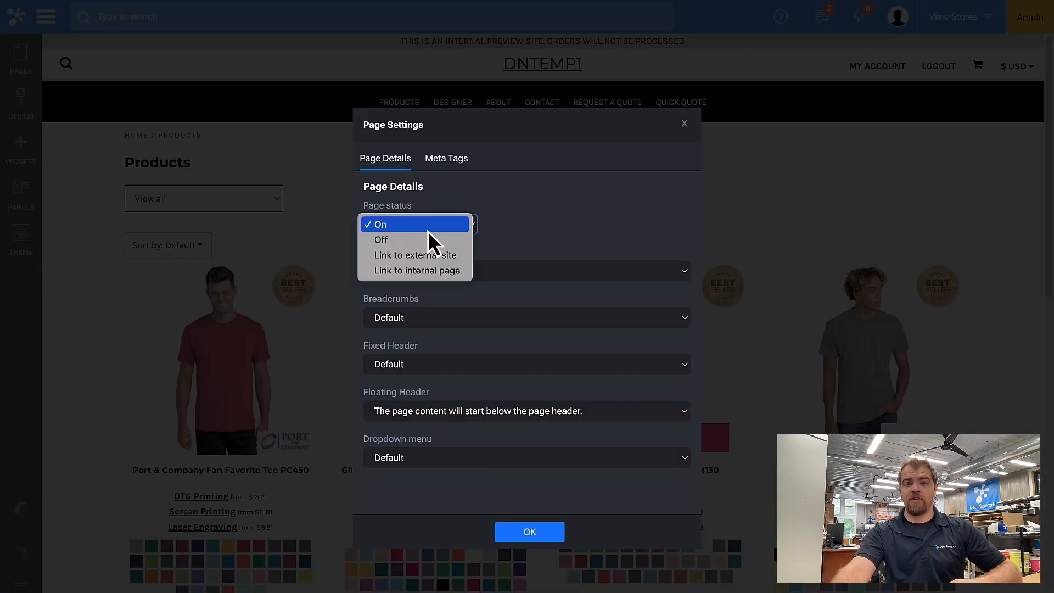
left_click(424, 239)
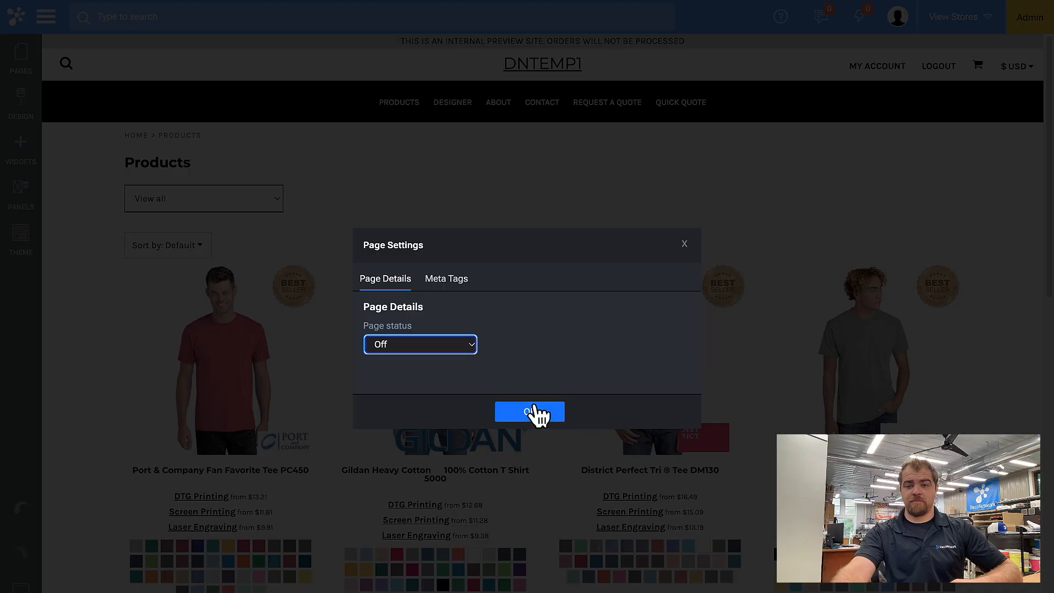
left_click(535, 415)
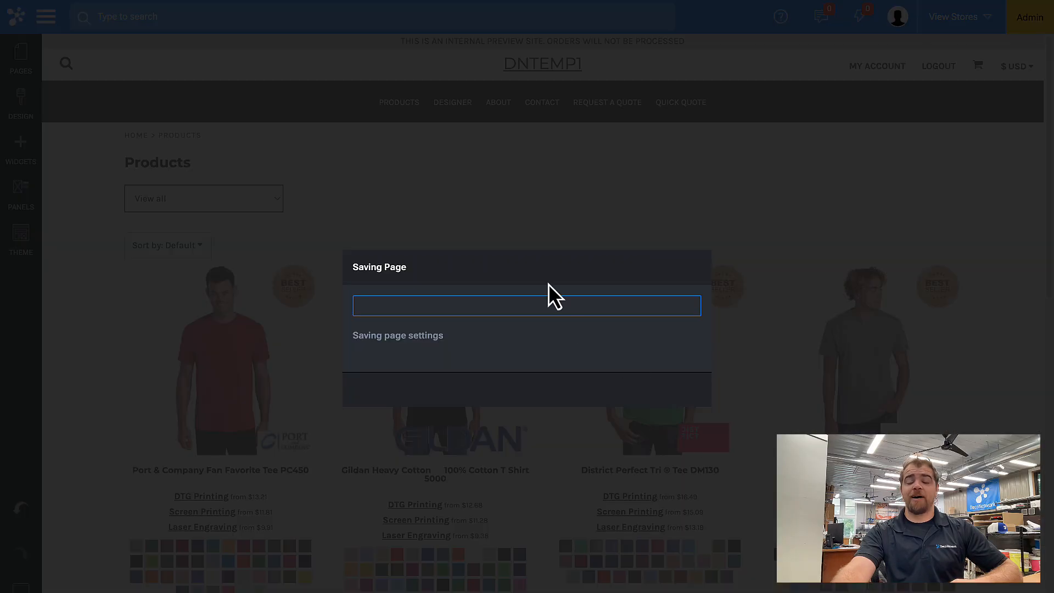
left_click(530, 392)
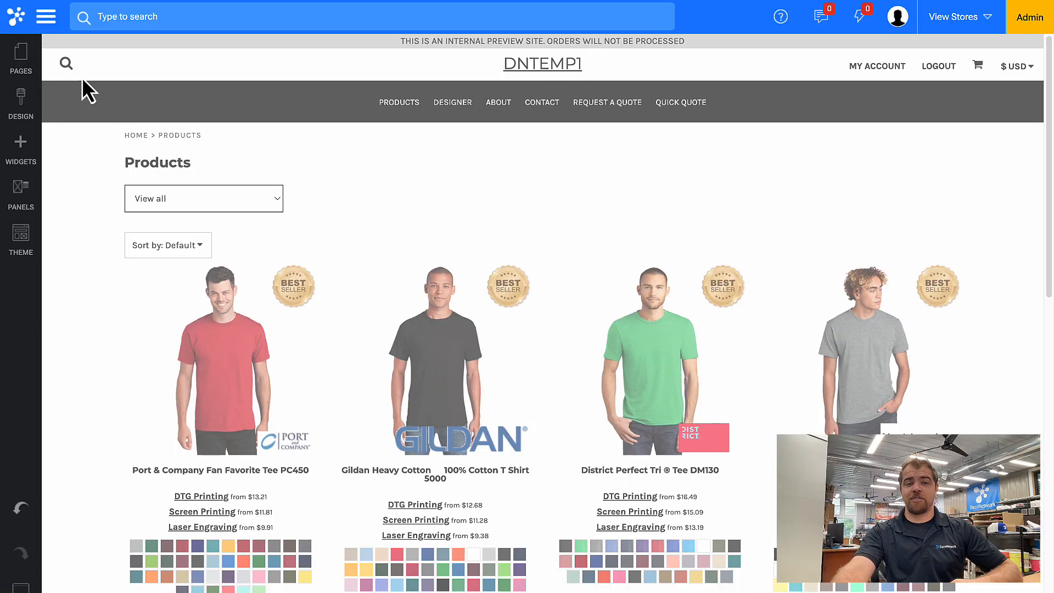
Turn off the About and Contact pages
left_click(29, 60)
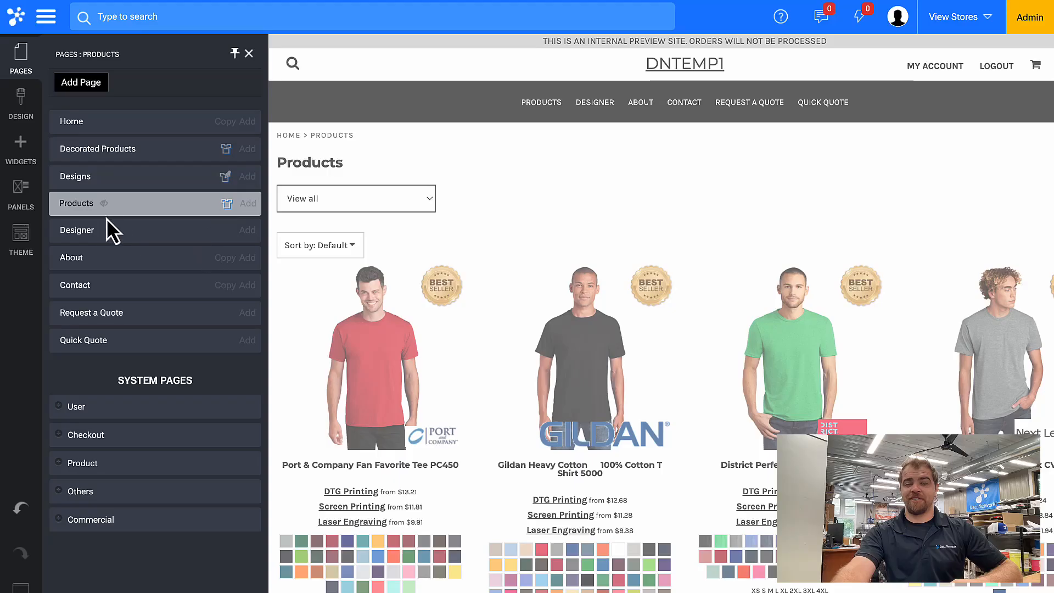
left_click(77, 261)
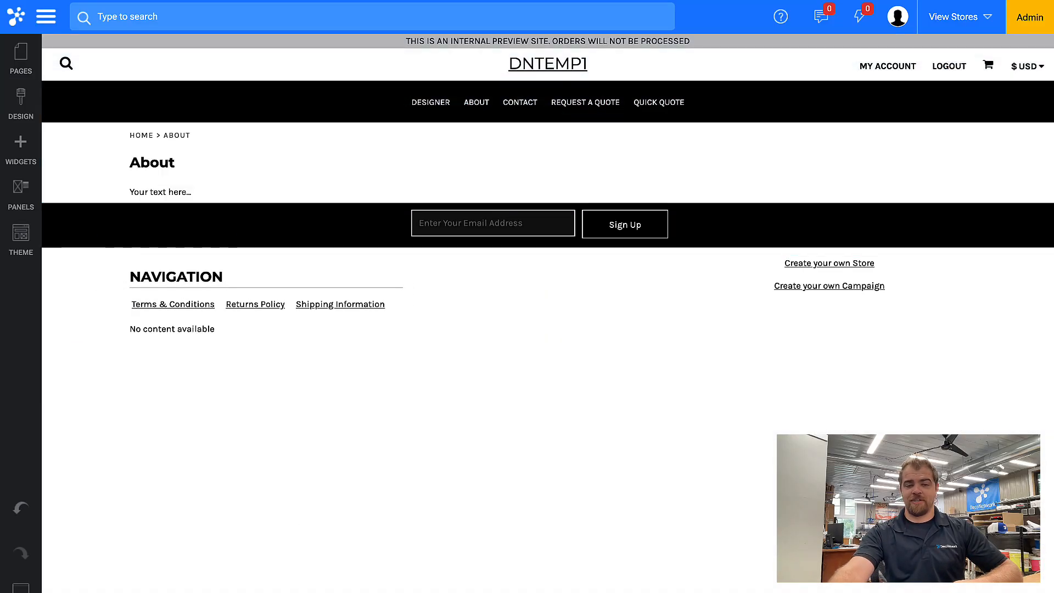
left_click(21, 588)
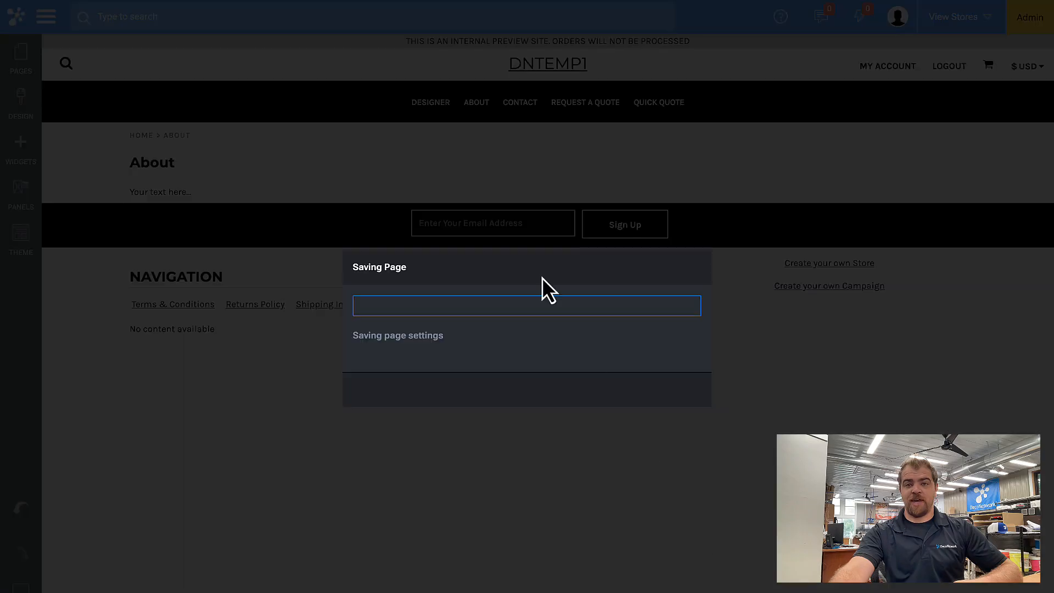
left_click(530, 390)
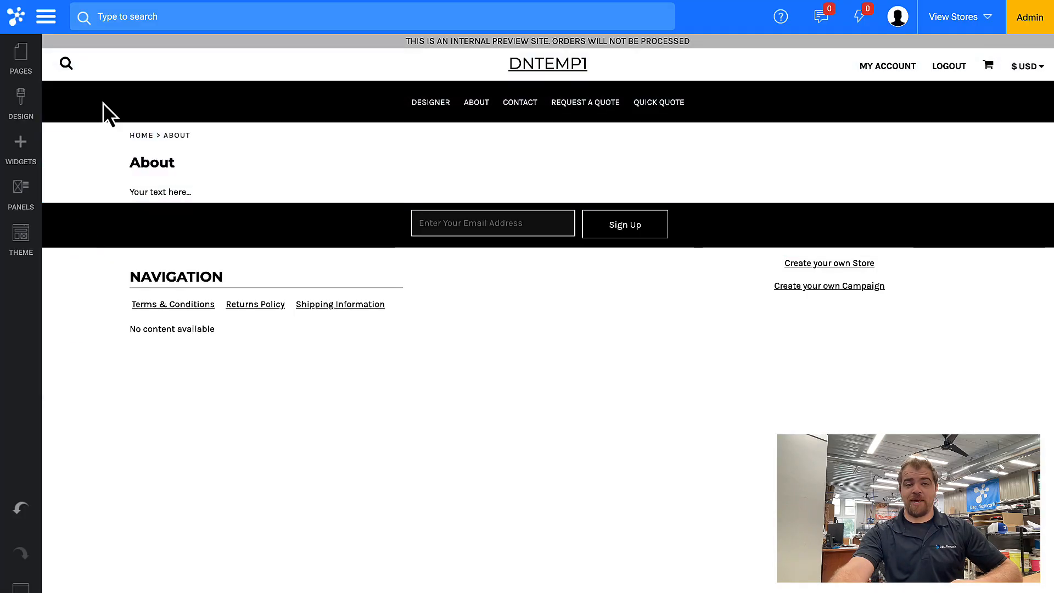
left_click(21, 64)
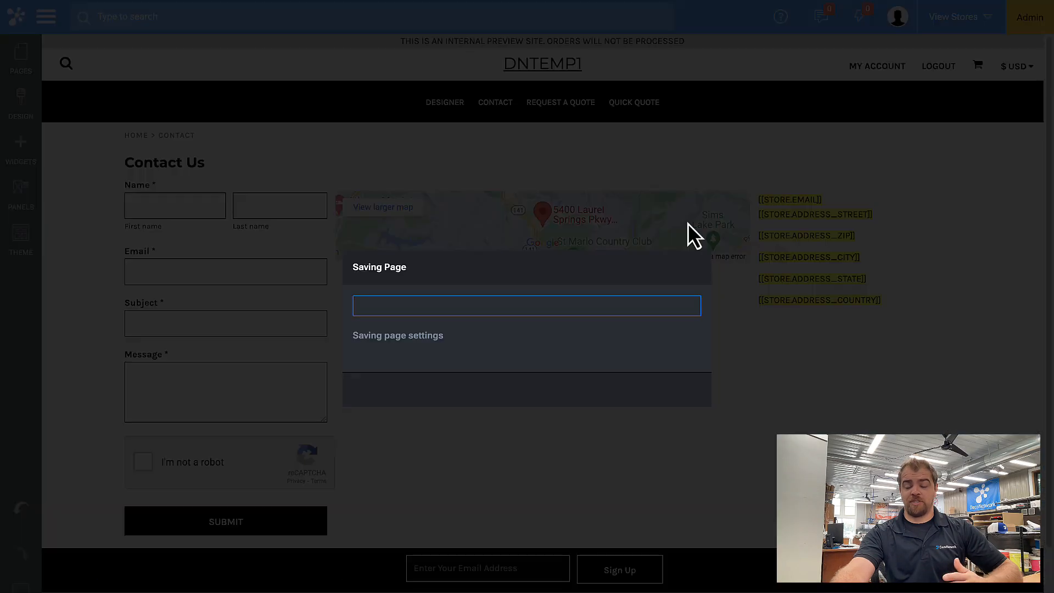
left_click(551, 384)
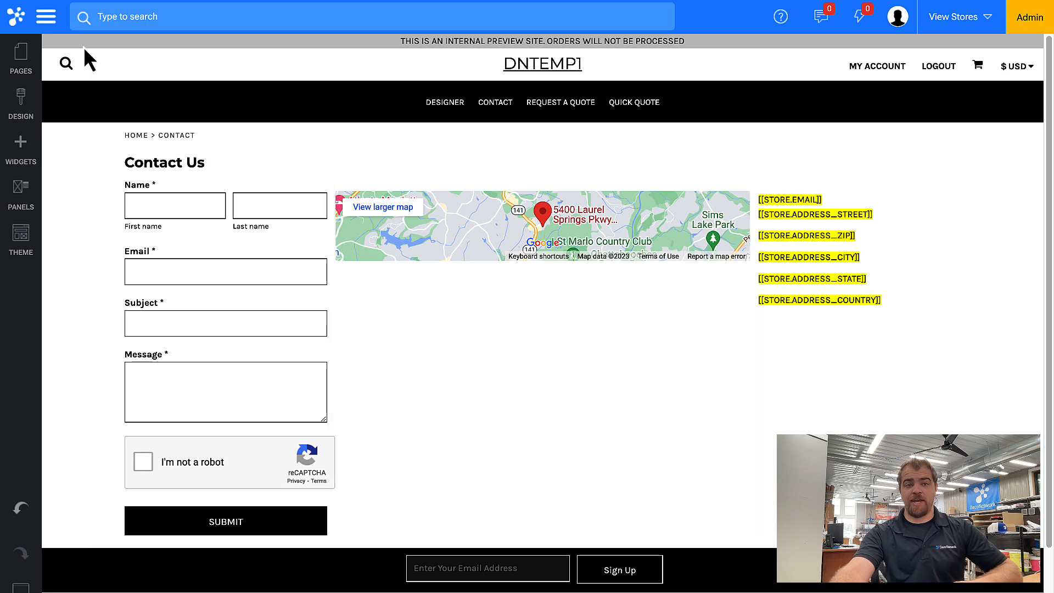
Turn off the Request a Quote and Quick Quote pages
left_click(22, 62)
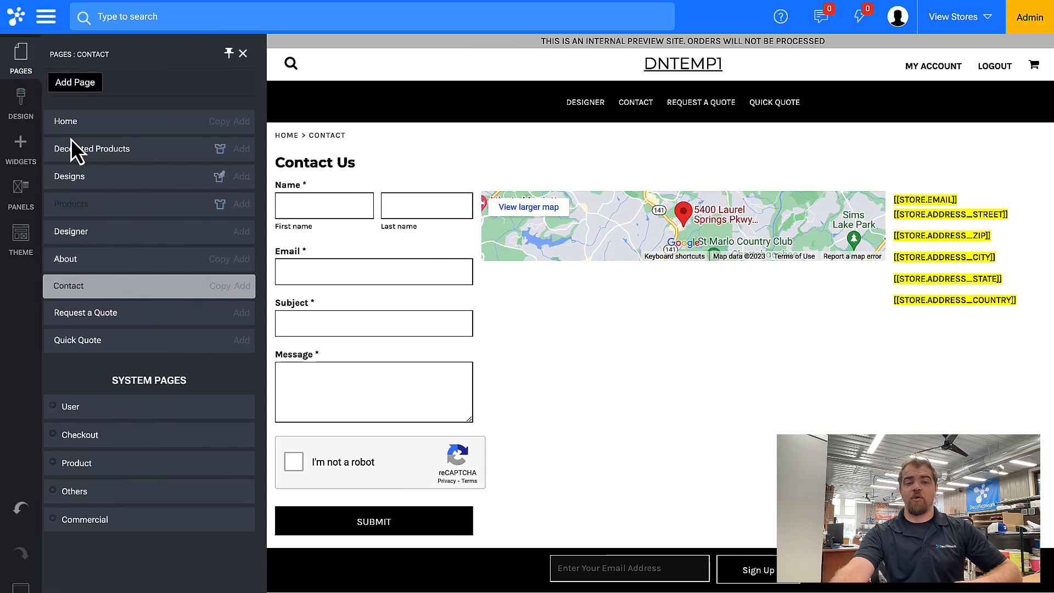
left_click(91, 313)
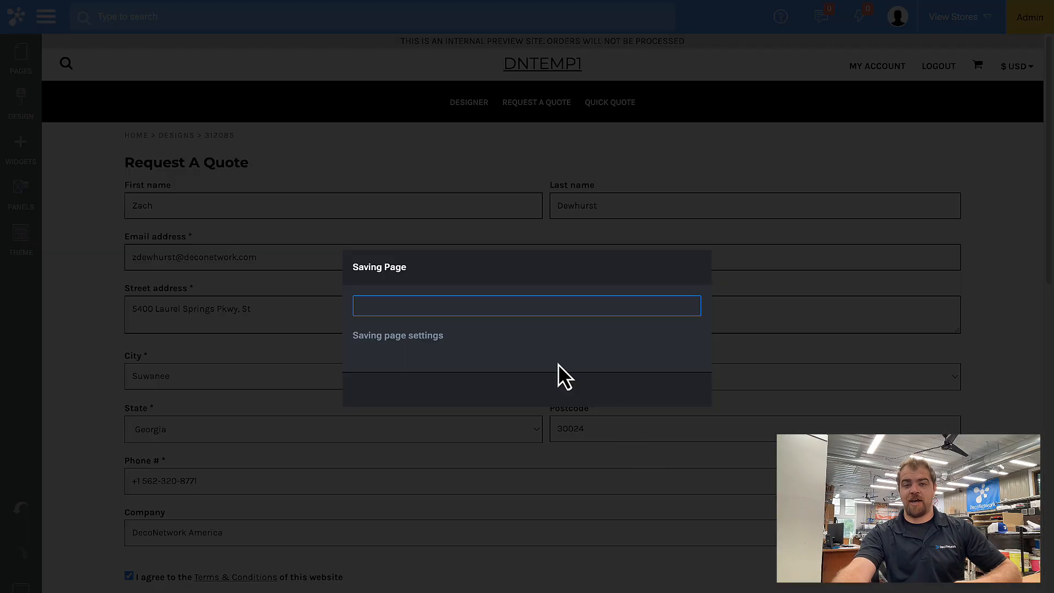
left_click(524, 390)
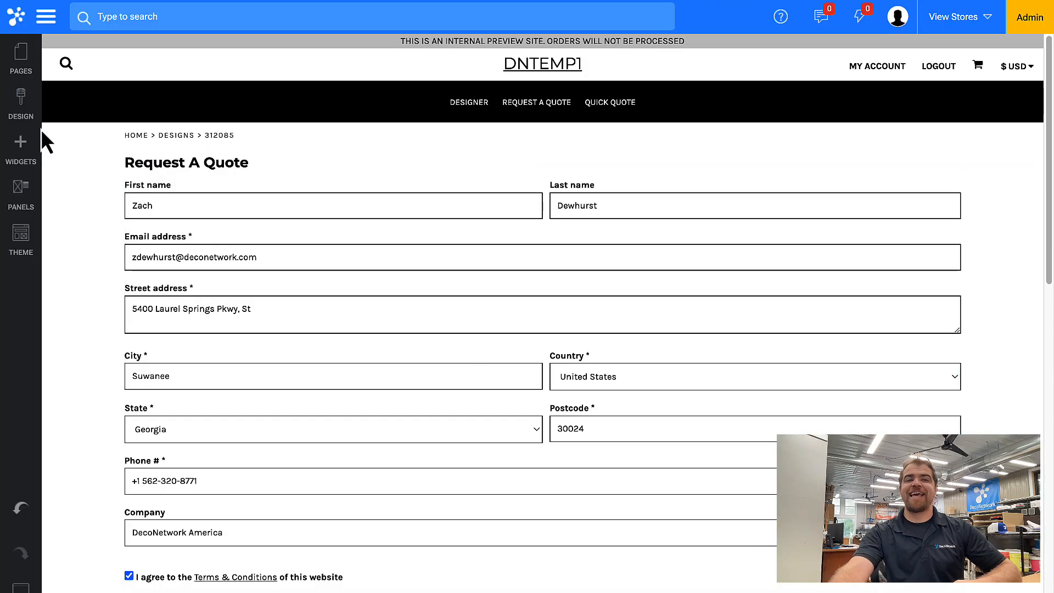
left_click(20, 53)
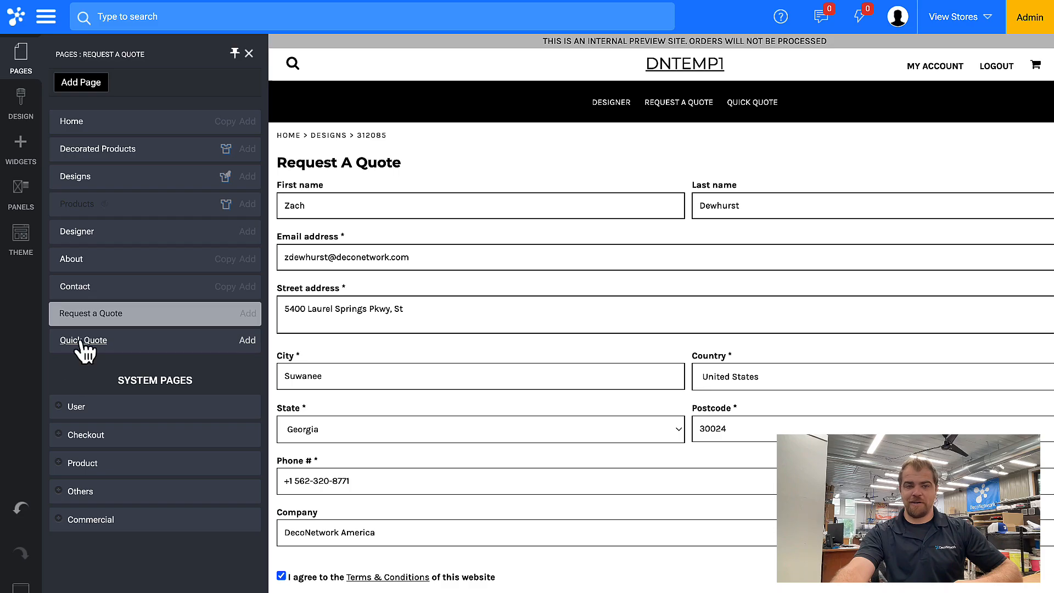
left_click(81, 342)
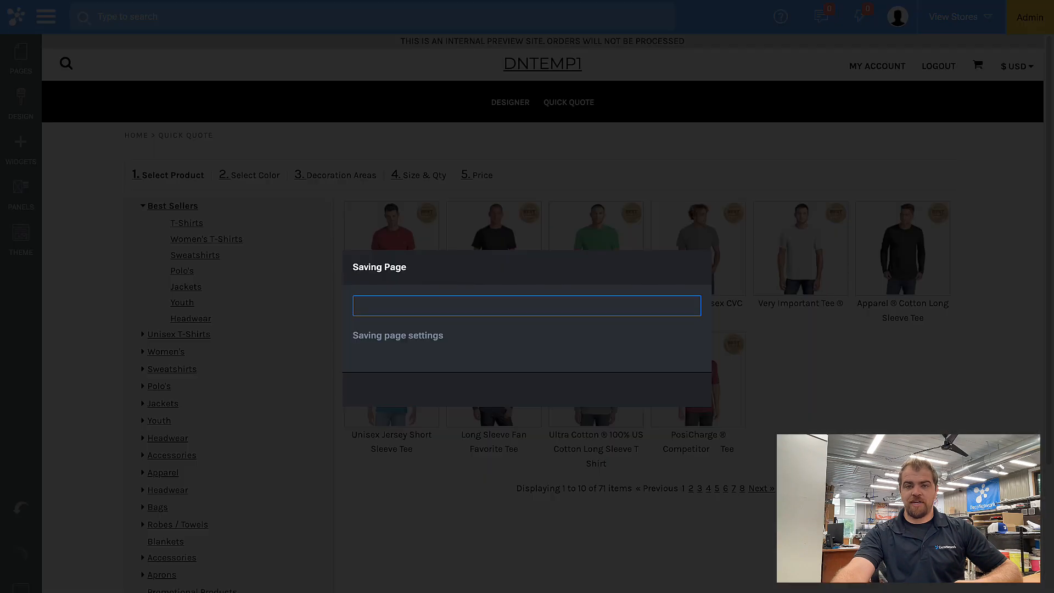
left_click(542, 390)
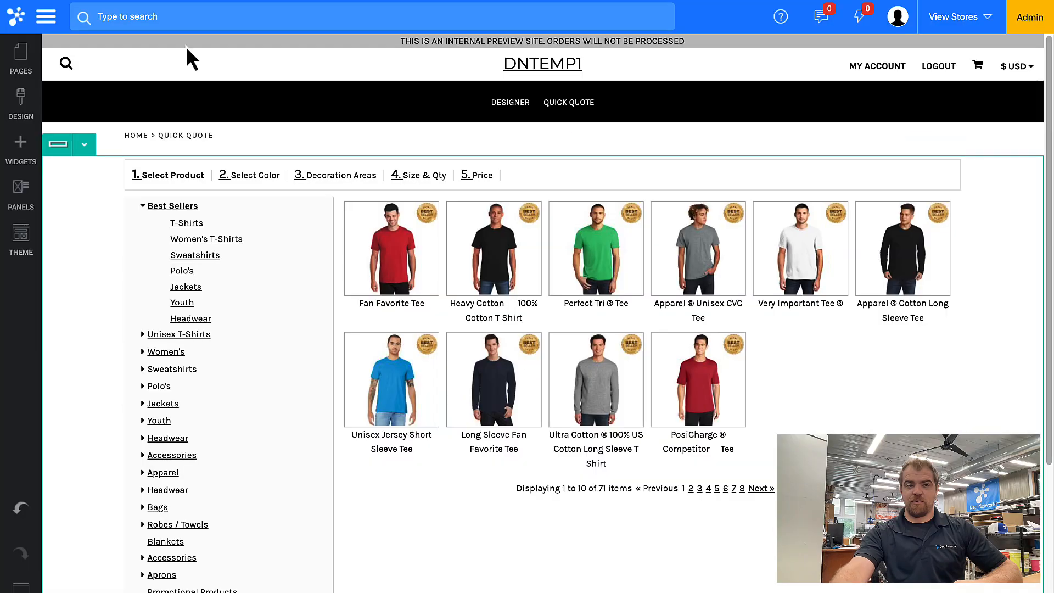
Finish the Quick Quote change and reload the editor back to the home page
left_click(22, 57)
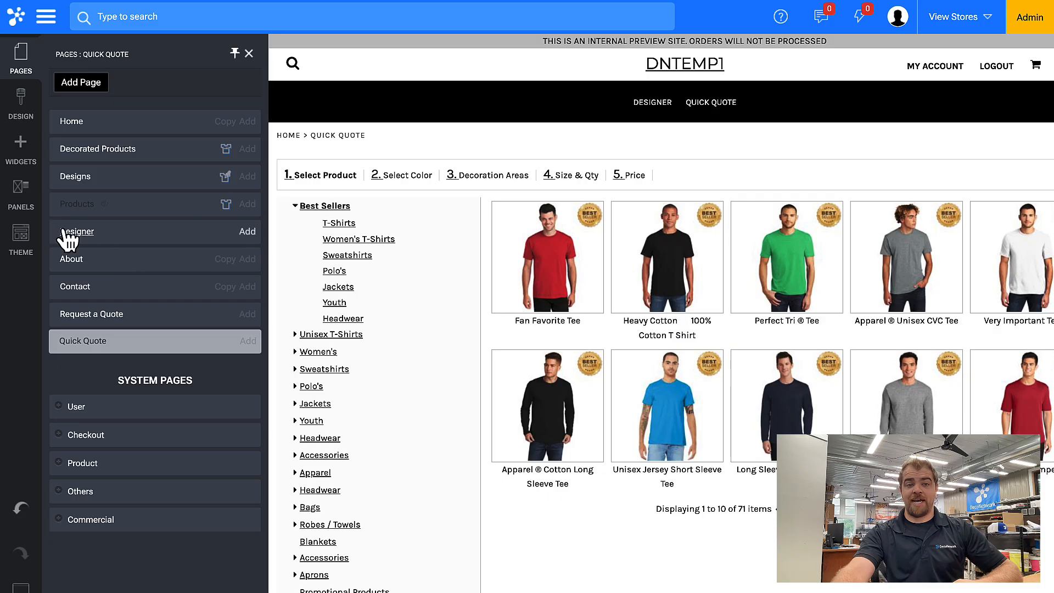
left_click(146, 233)
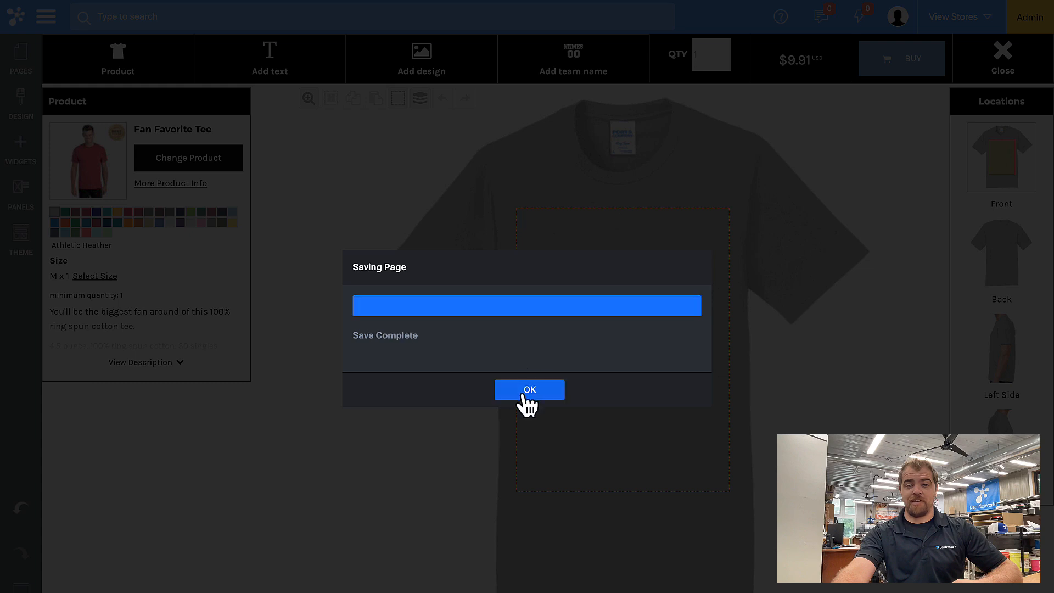
left_click(528, 390)
left_click(21, 55)
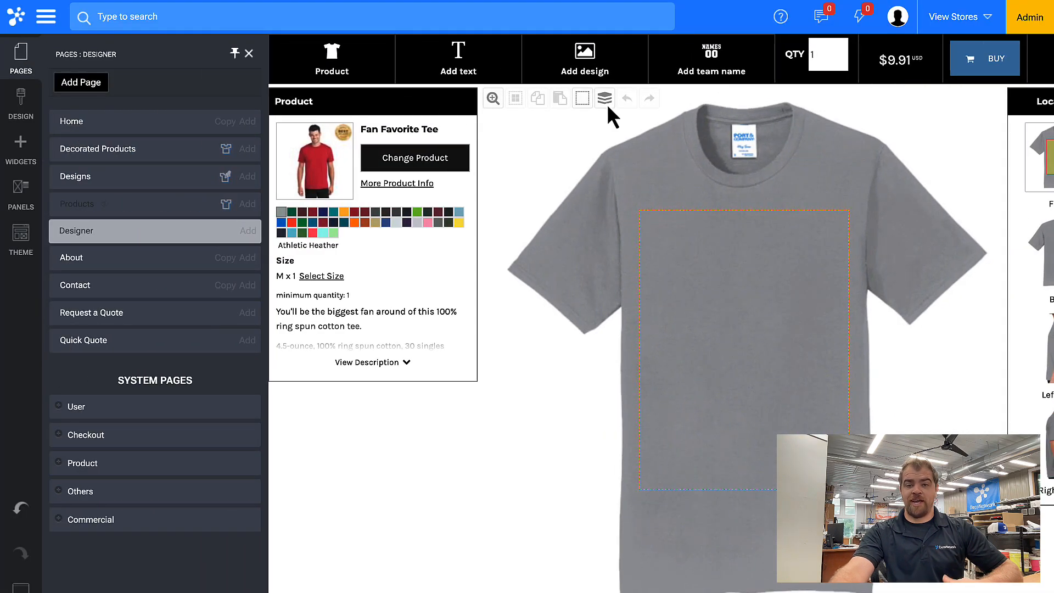
key("F5")
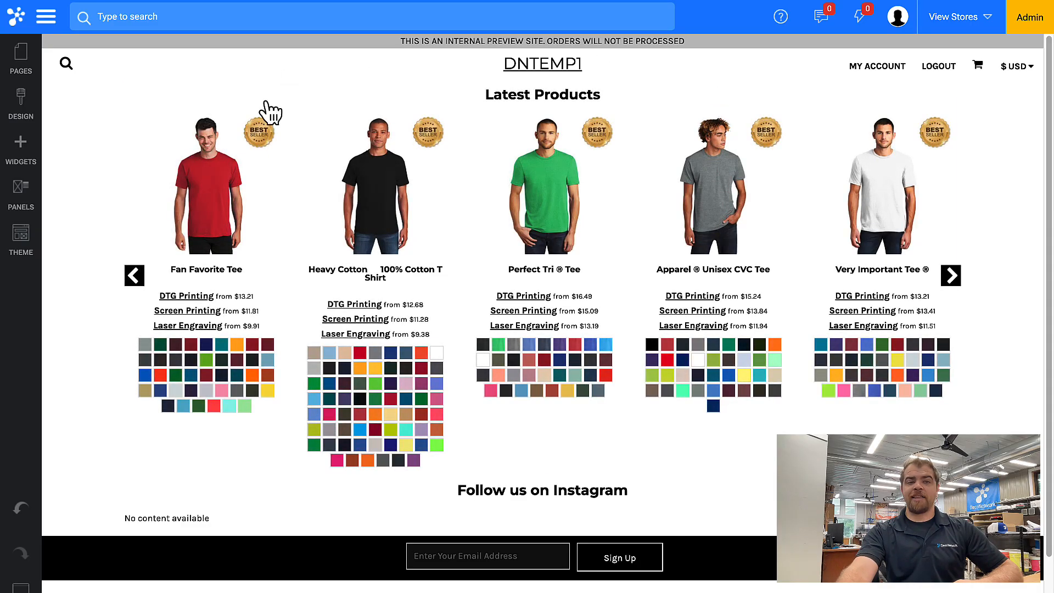
Keep the current Fashion Theme and save the home page again
left_click(29, 251)
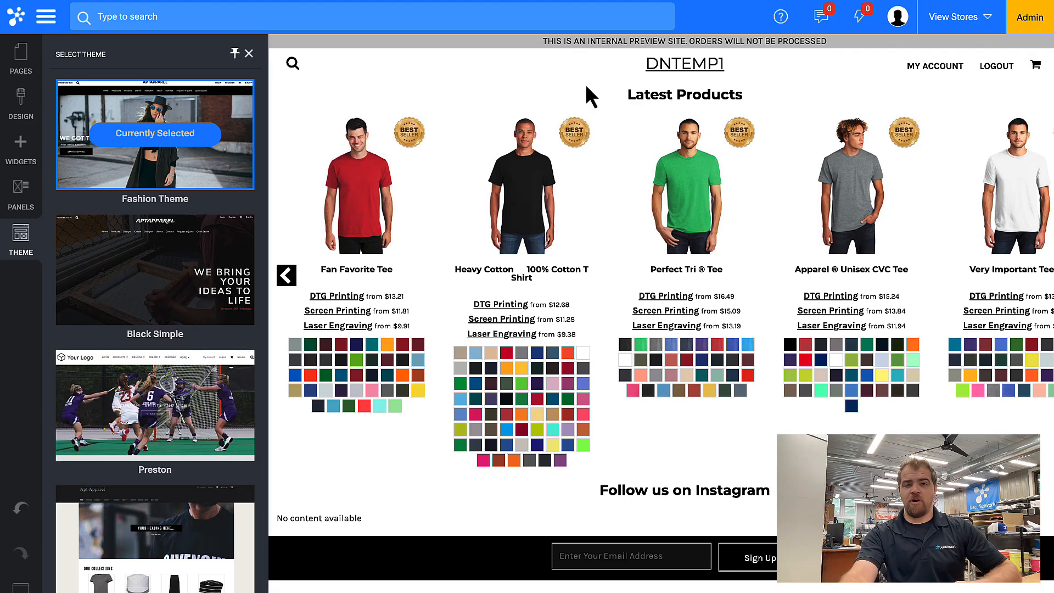
left_click(423, 80)
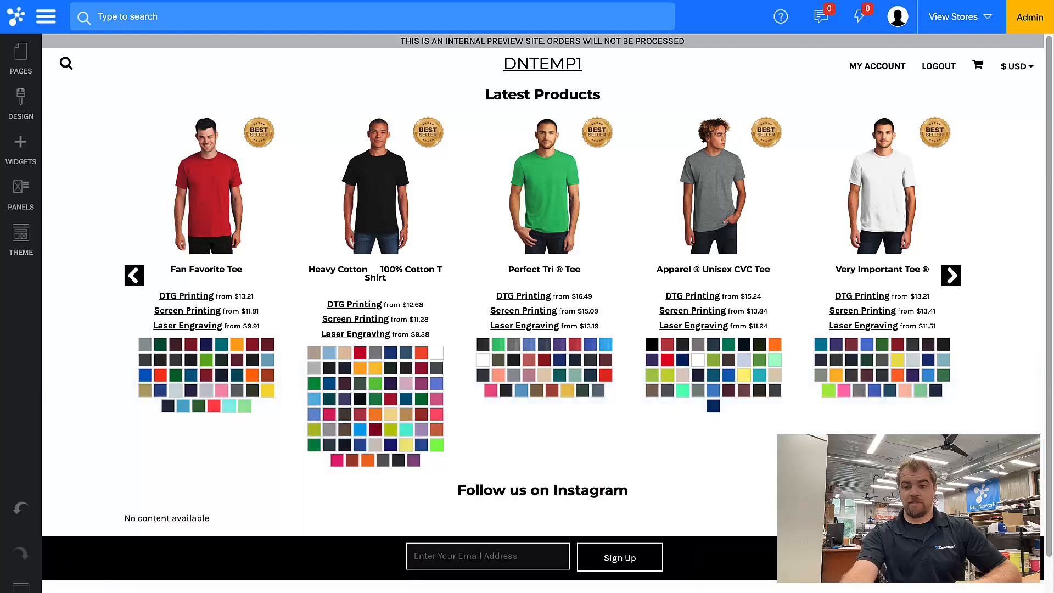
left_click(21, 589)
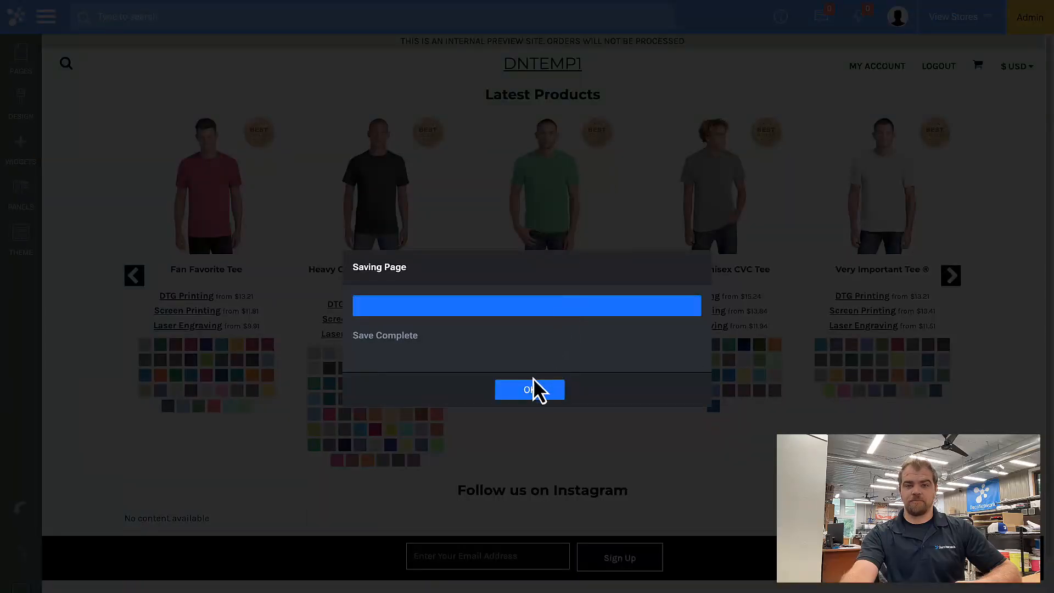
left_click(532, 387)
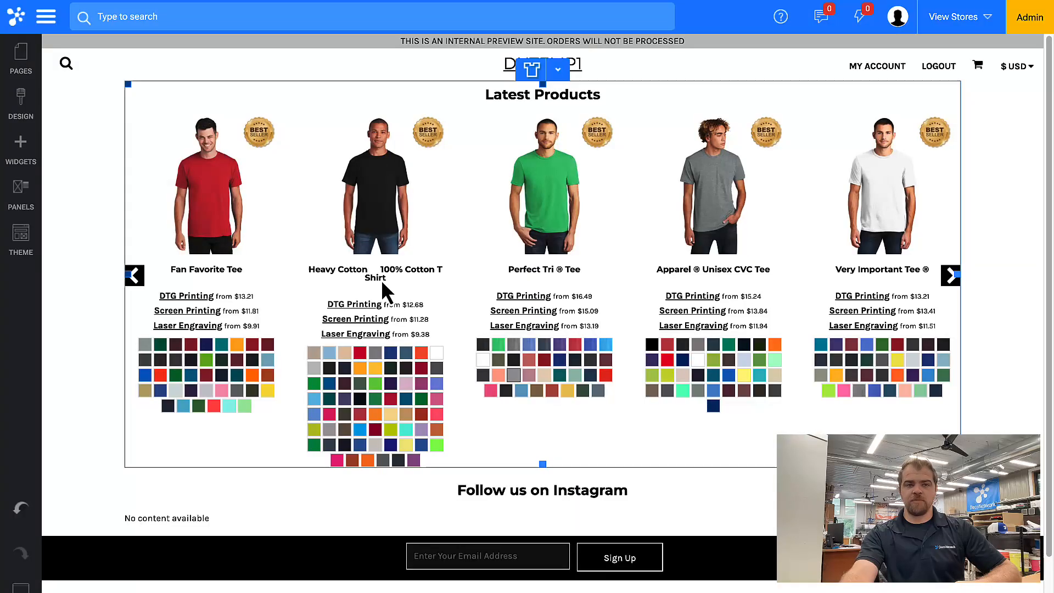
Set Breadcrumbs, Currency selector and Search box to Hide in Design > Page Options
left_click(22, 104)
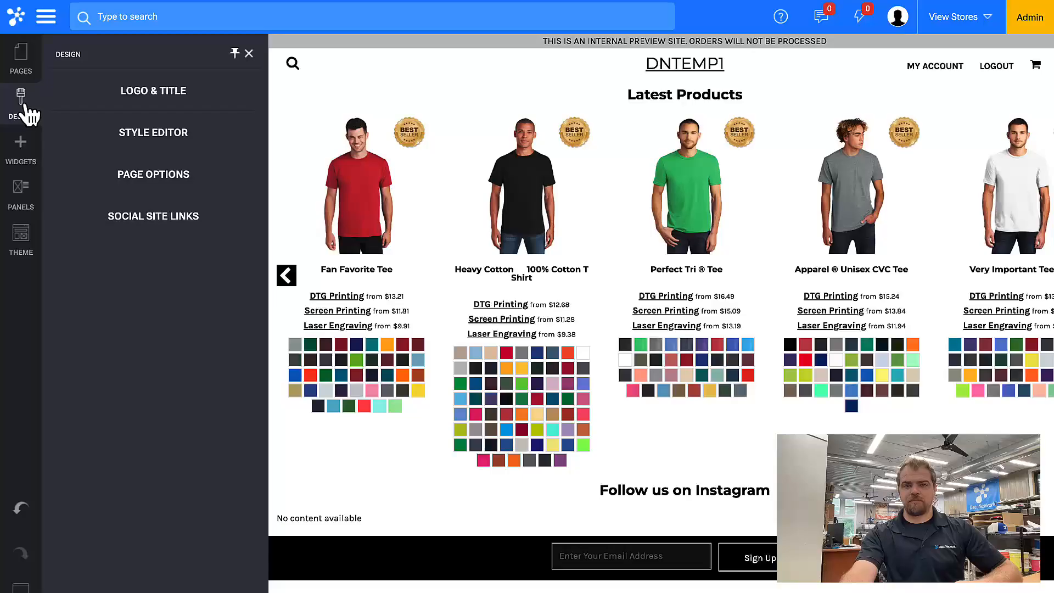
left_click(137, 178)
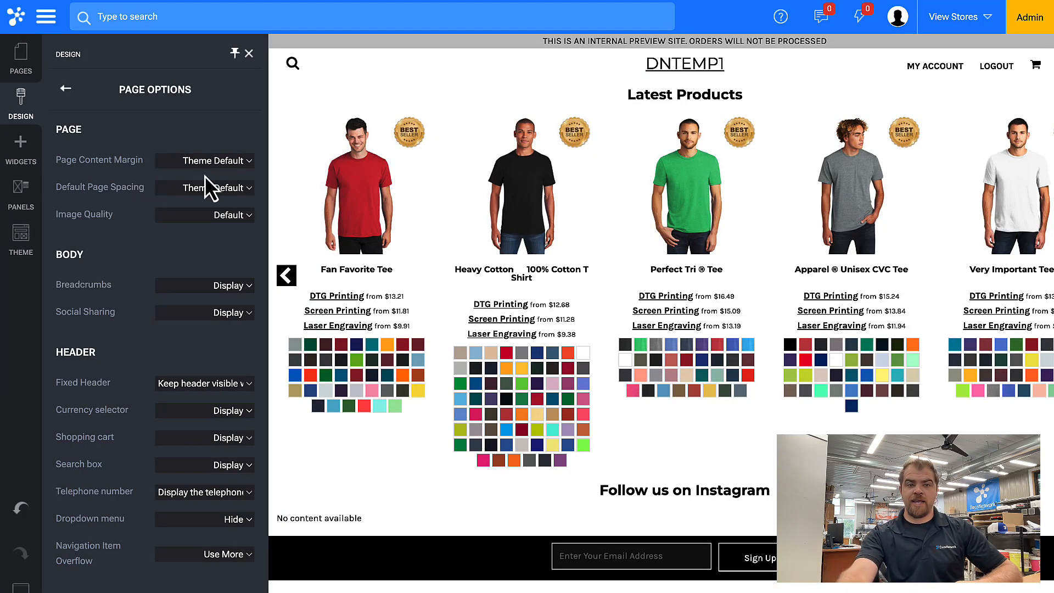
left_click(200, 285)
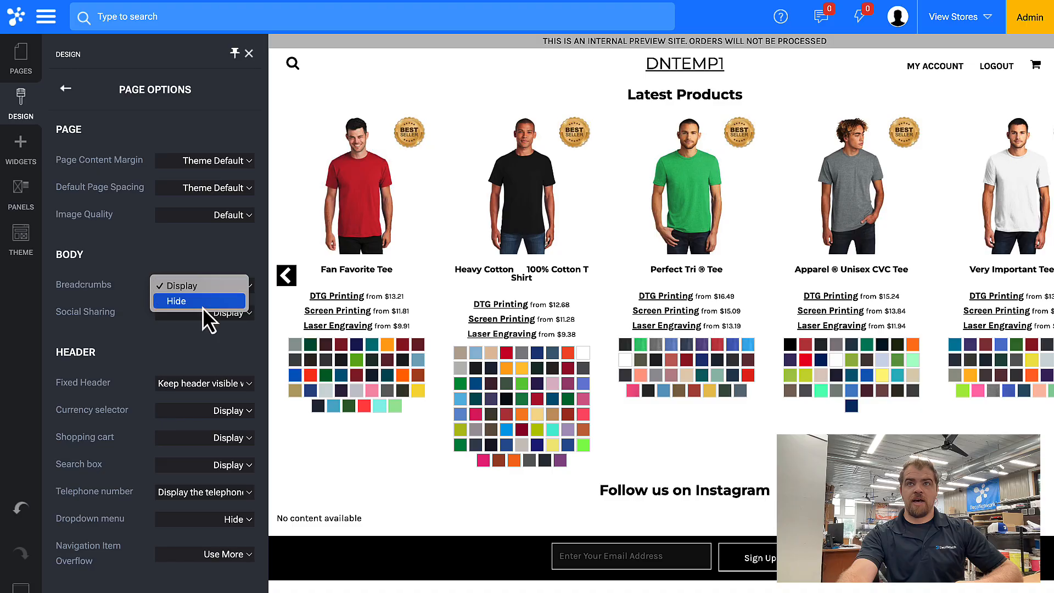
left_click(202, 305)
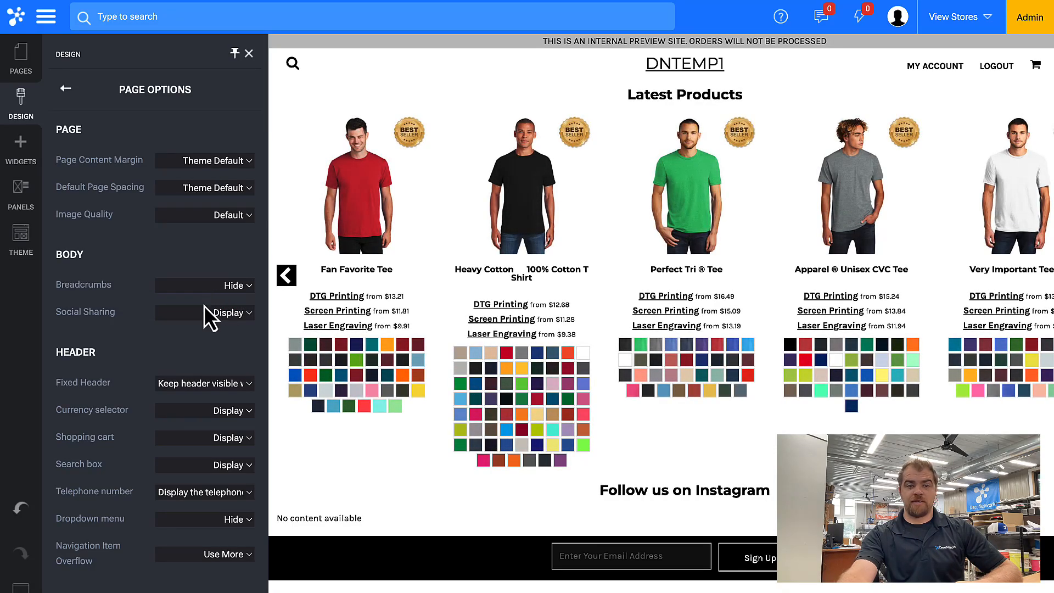
left_click(205, 414)
left_click(202, 426)
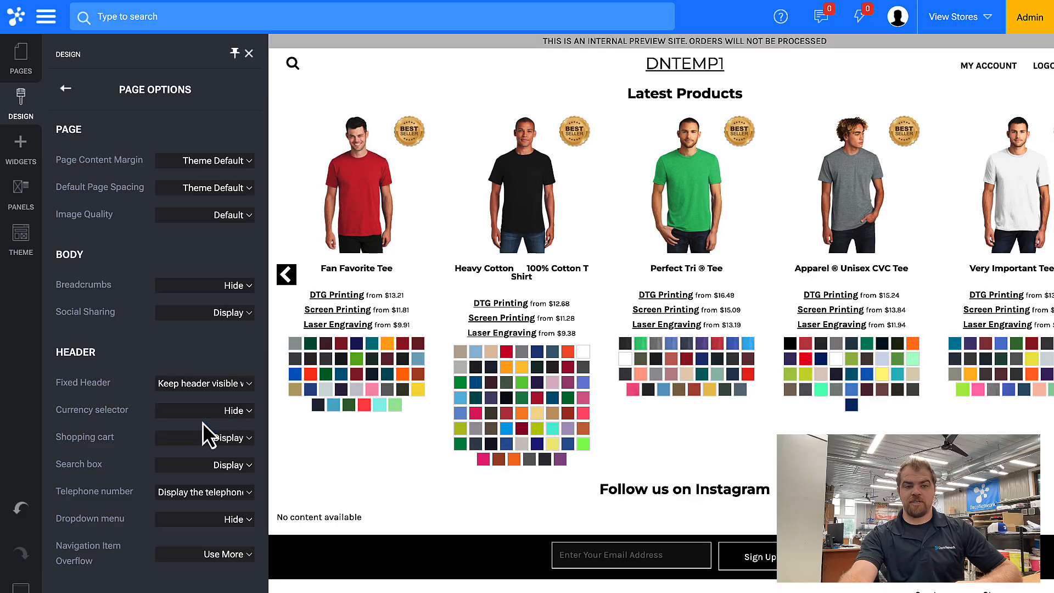
left_click(203, 461)
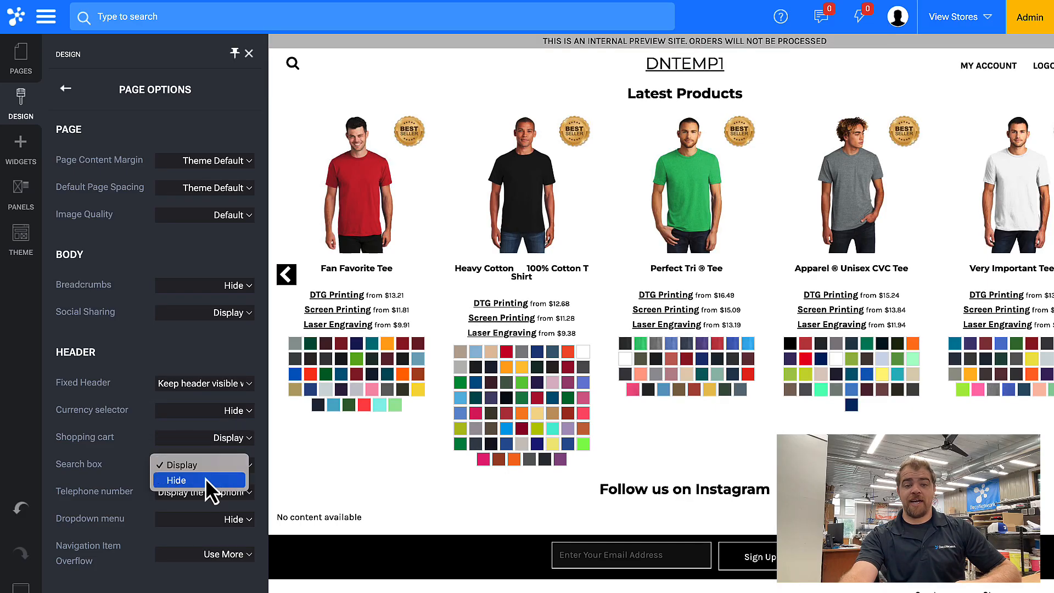
left_click(205, 478)
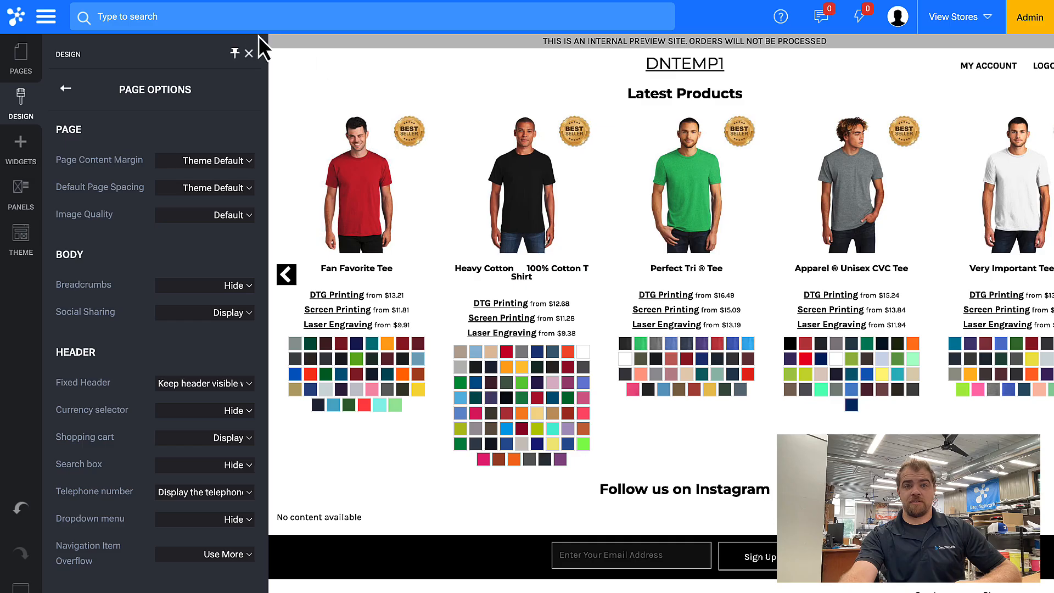
left_click(248, 54)
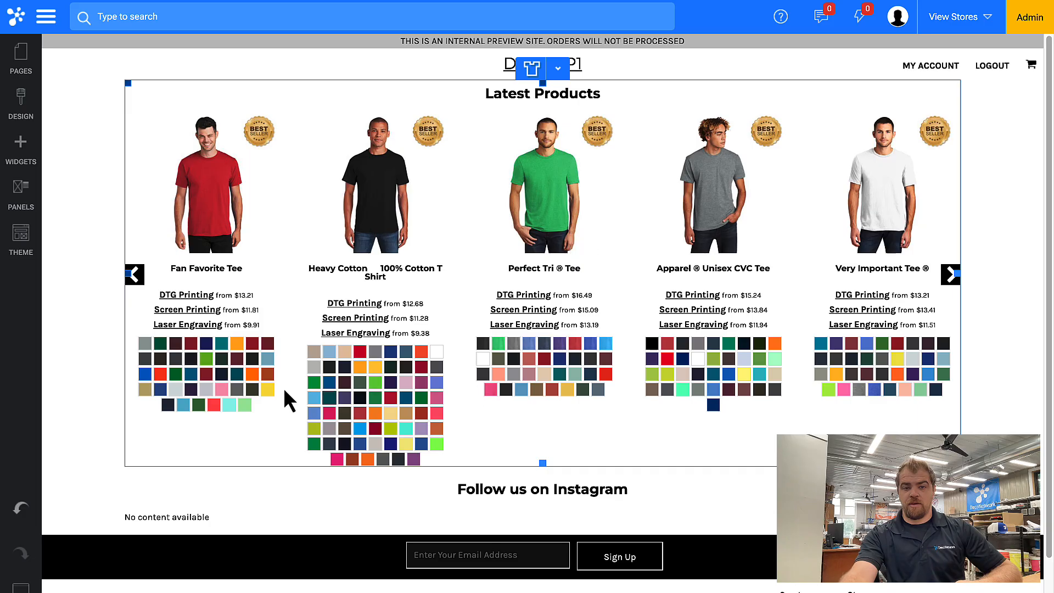
Remove the Button widget from the footer
scroll(283, 395, "down", 1)
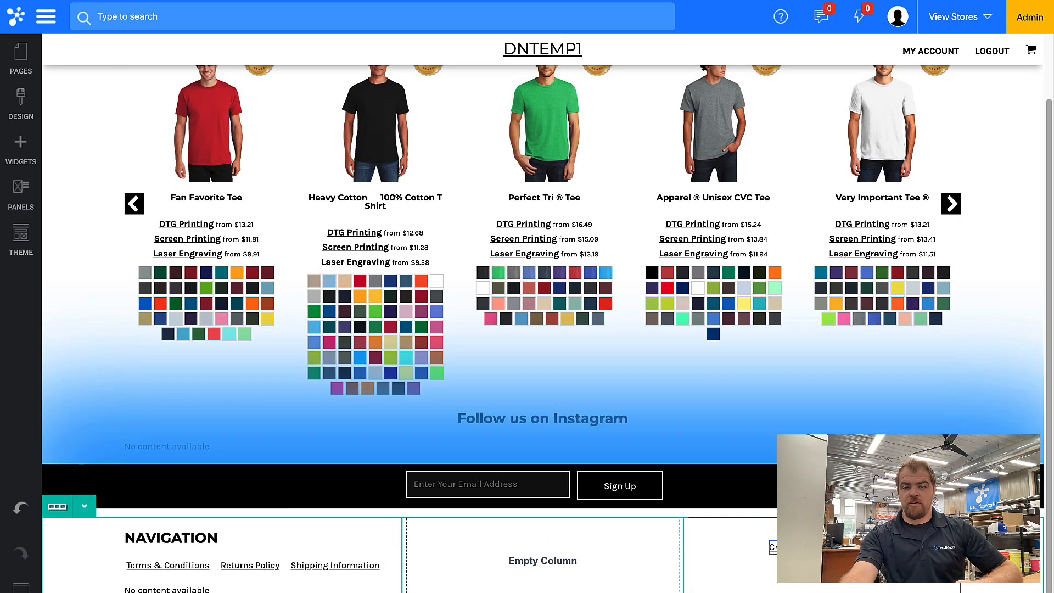
scroll(811, 420, "down", 2)
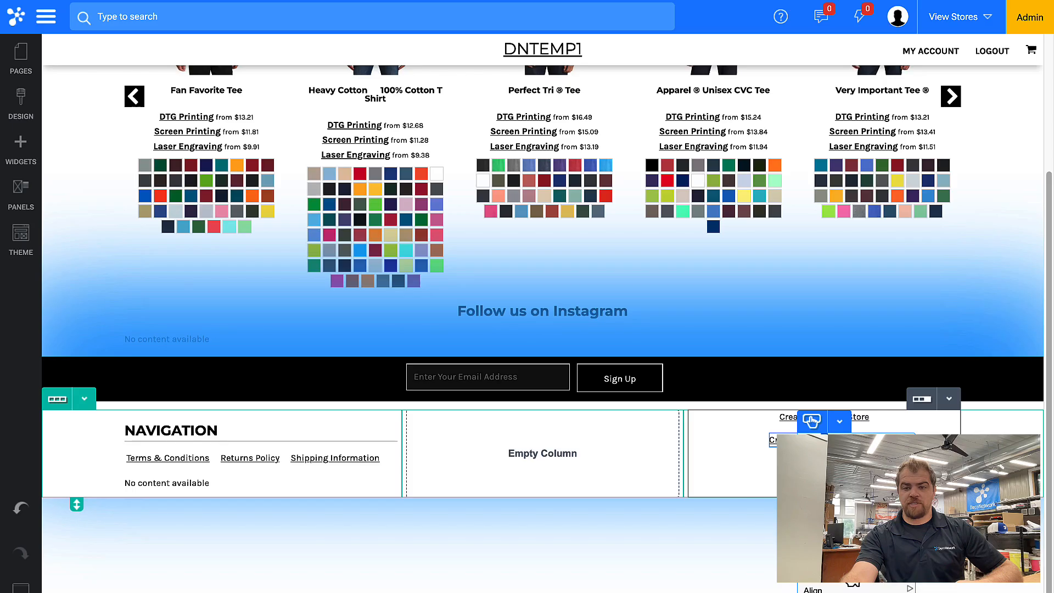
left_click(847, 551)
left_click(488, 364)
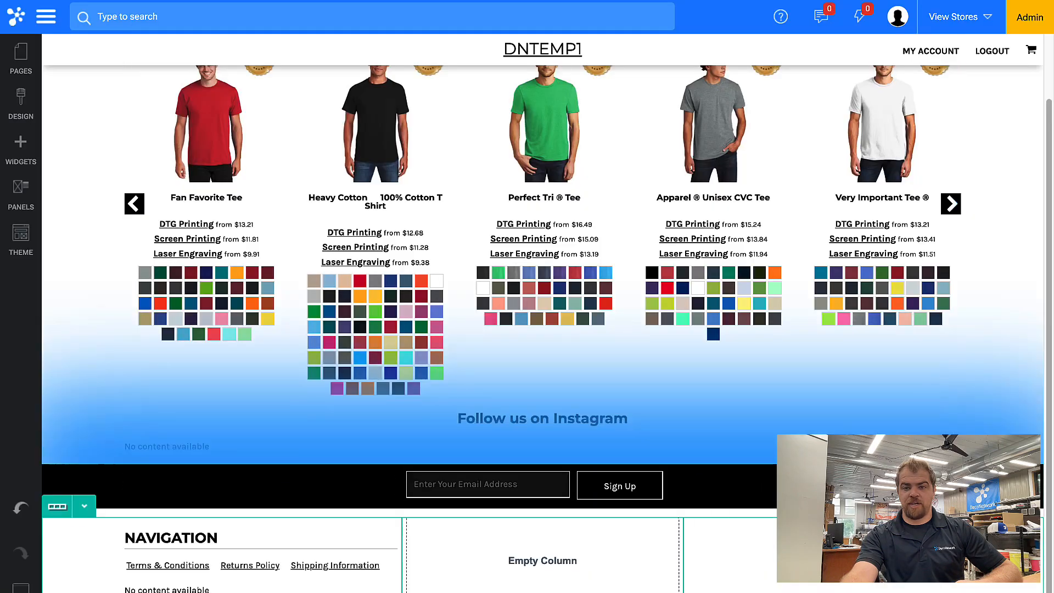
scroll(811, 416, "down", 2)
left_click(847, 551)
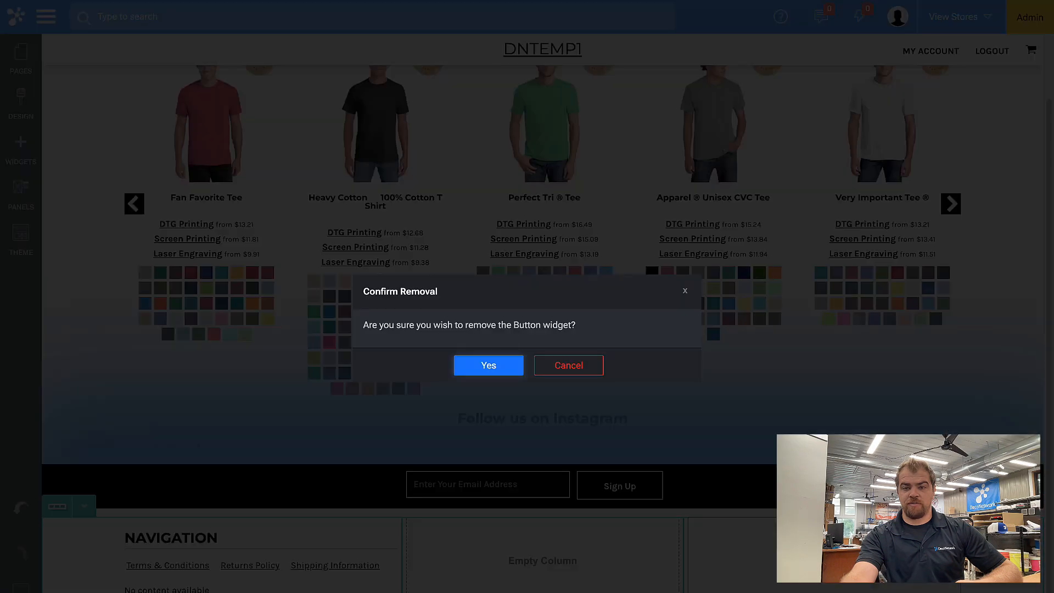
left_click(502, 366)
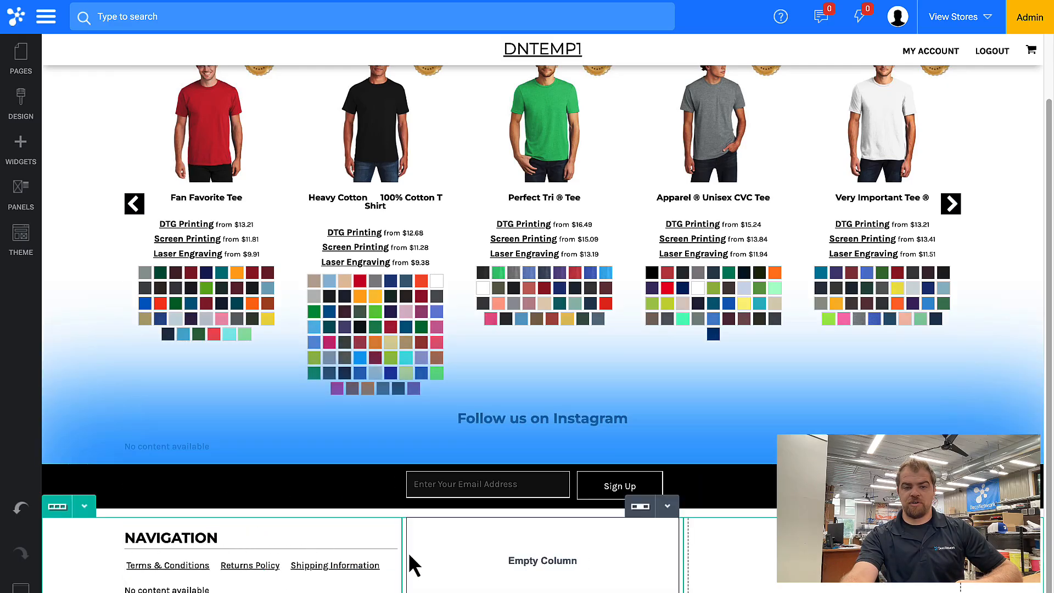
Clear the link list's NAVIGATION title and move the logos block into the right footer column
double_click(284, 533)
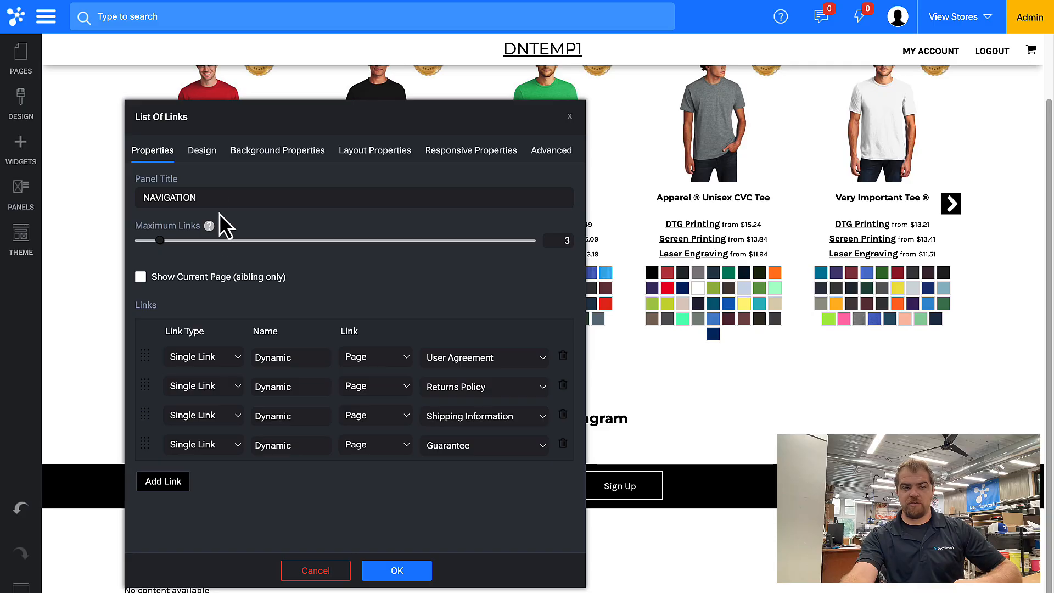
double_click(214, 197)
key("BackSpace")
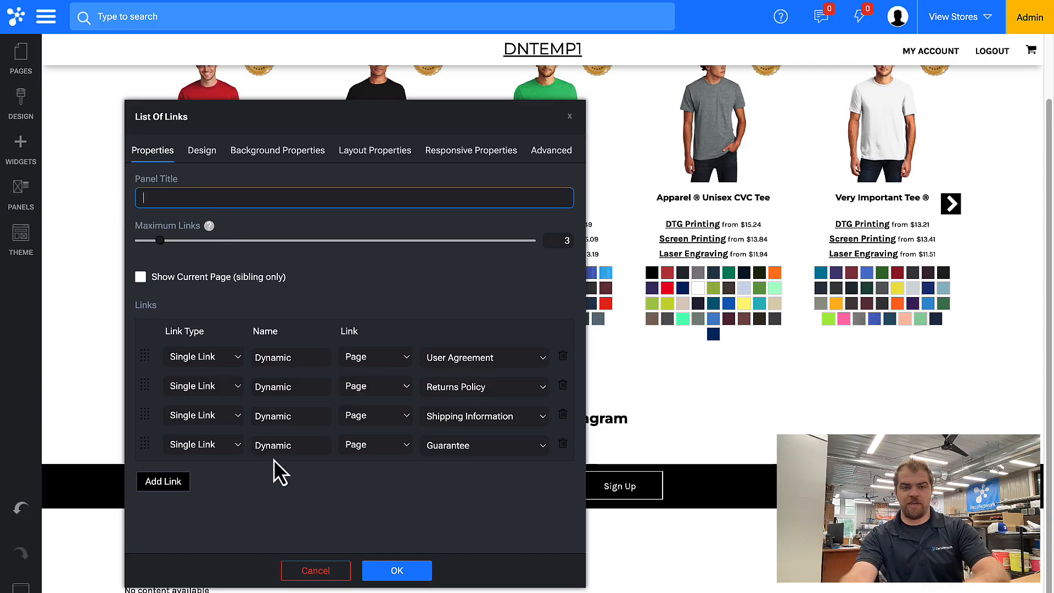
left_click(398, 574)
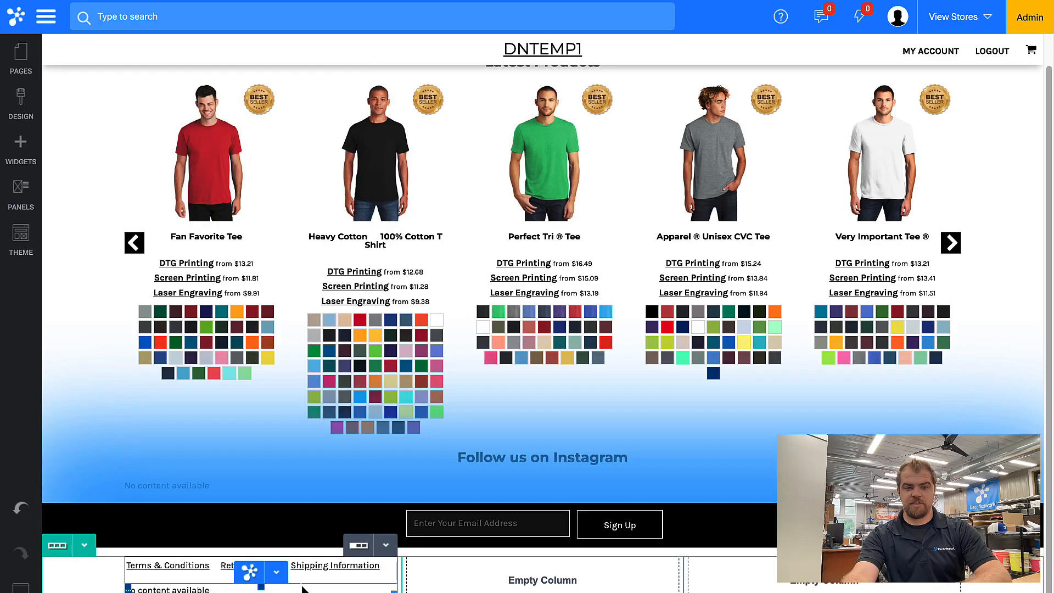
left_click(278, 575)
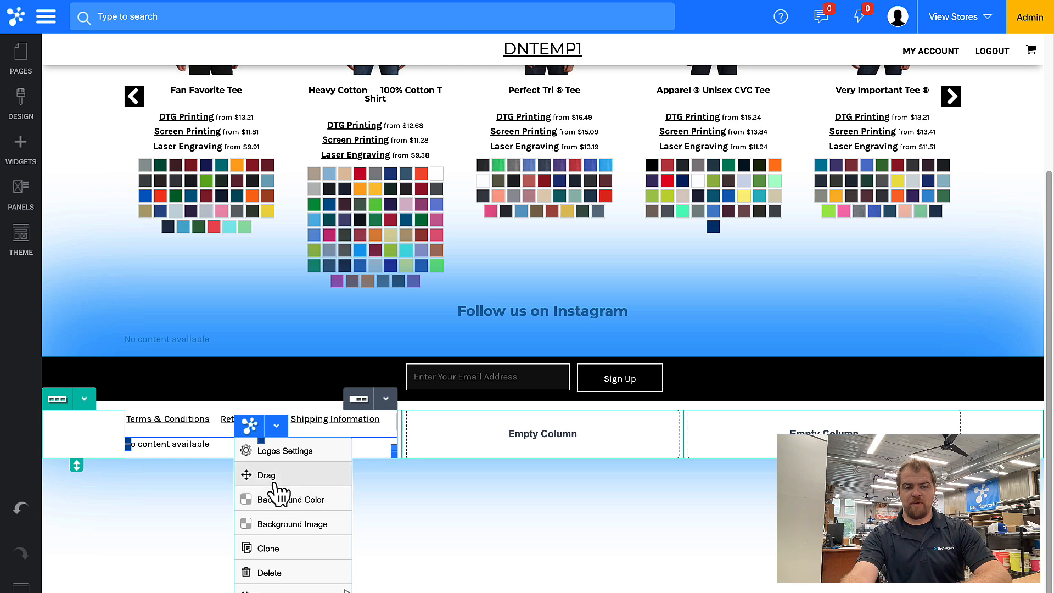
left_click_drag(269, 478, 787, 587)
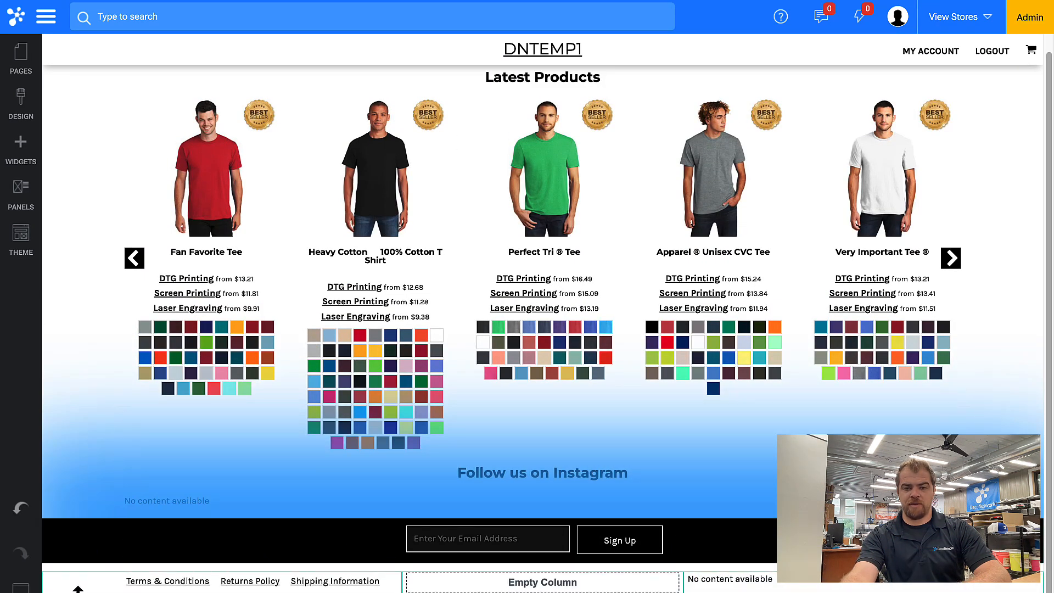
Delete the sign-up row from the page
mouse_move(117, 541)
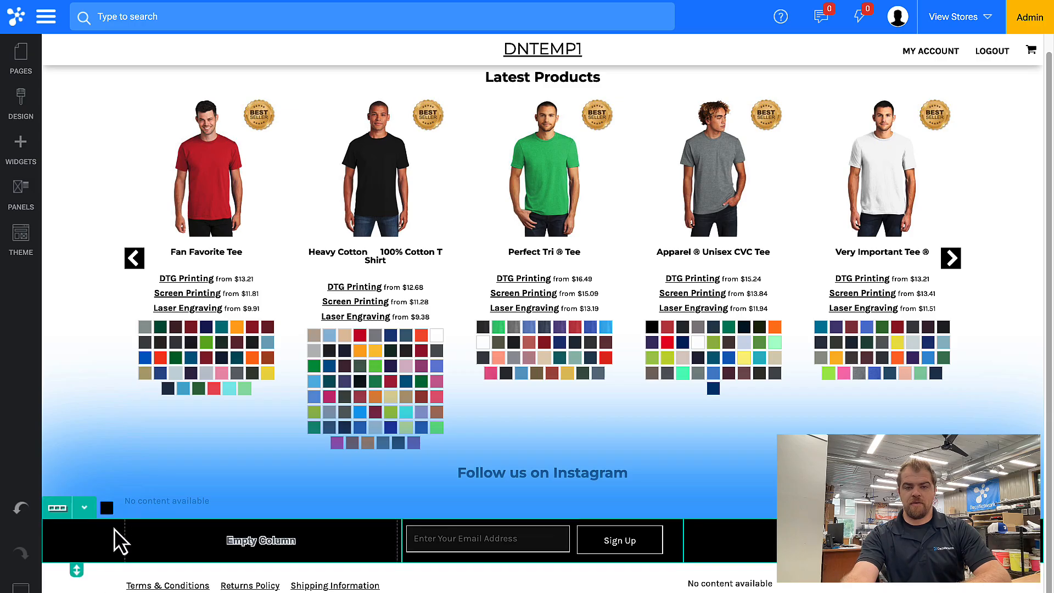
left_click(85, 508)
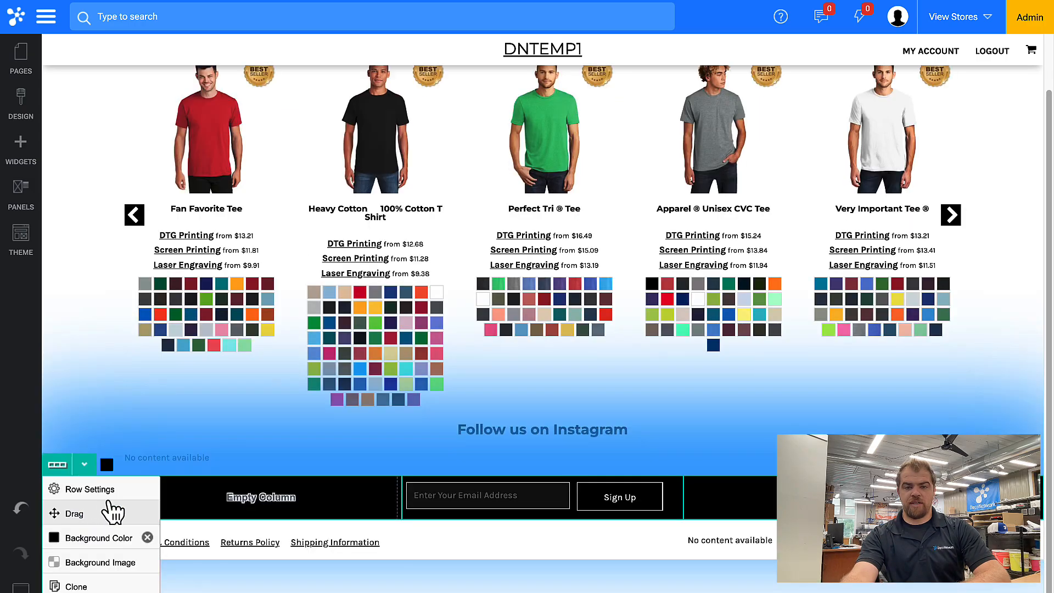
left_click(110, 592)
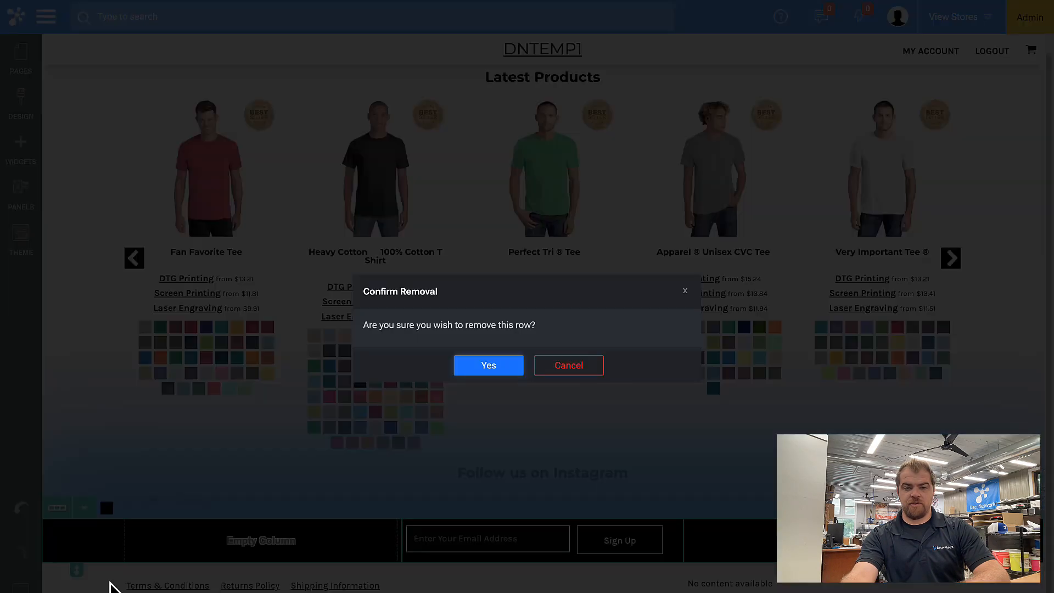
left_click(489, 365)
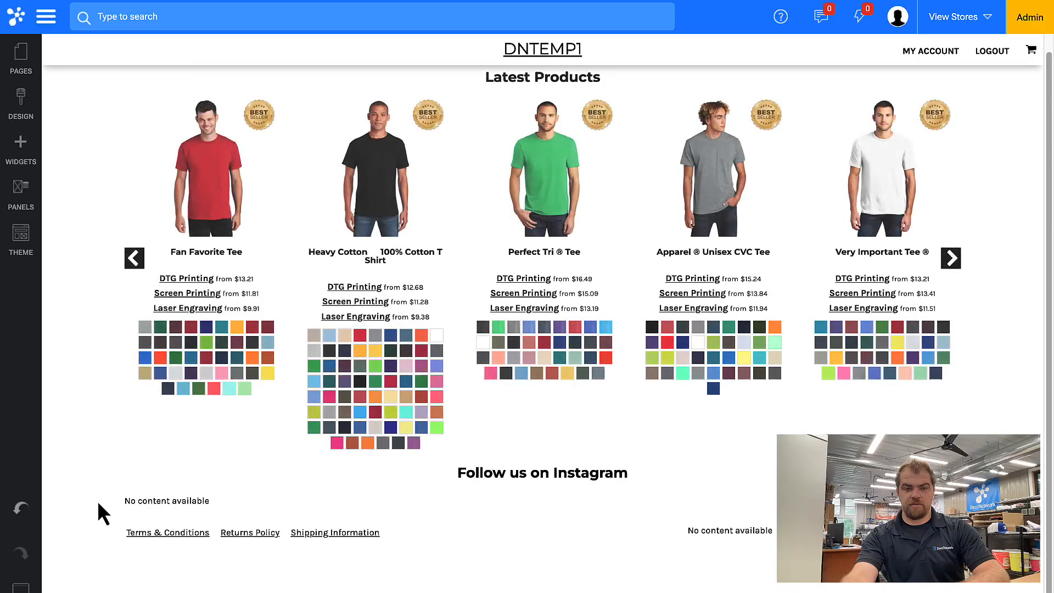
Set the footer row's Shadow Type to On and enable Background Full Page Bleed
left_click(85, 509)
left_click(94, 536)
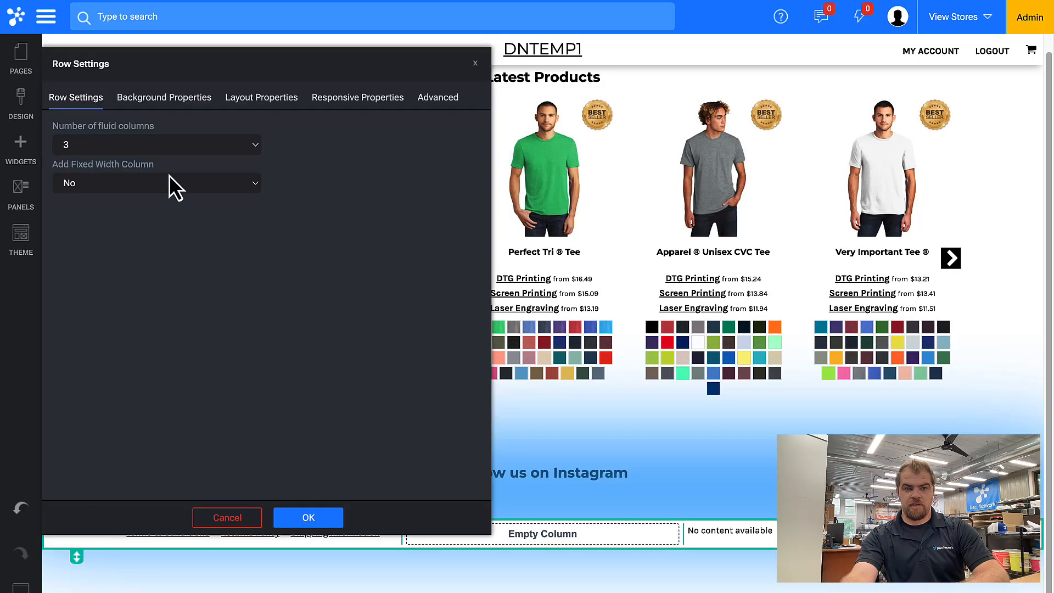
left_click(181, 99)
left_click(92, 211)
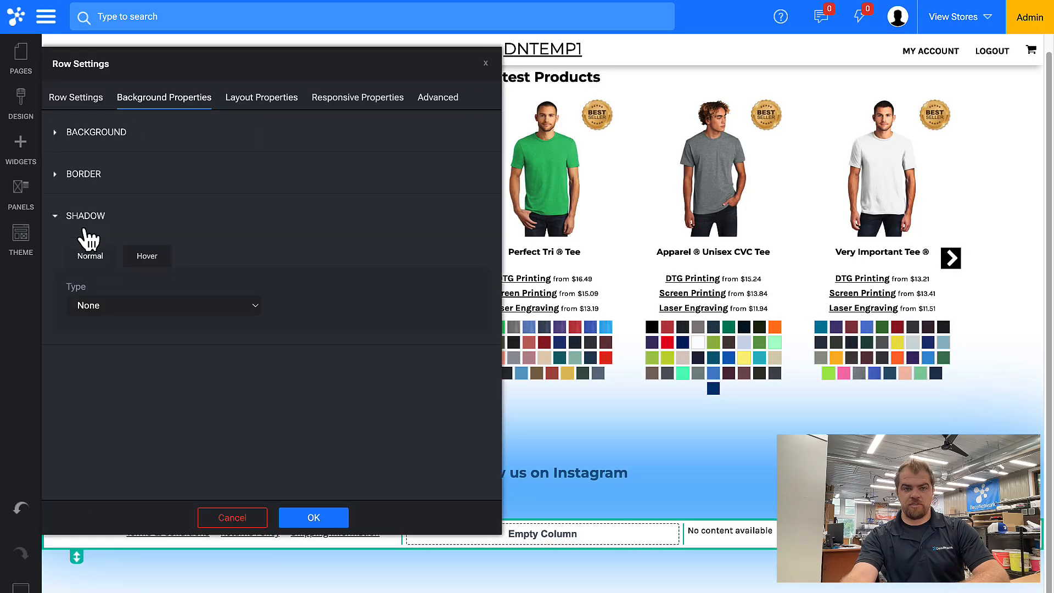
left_click(99, 308)
key("Return")
left_click(262, 104)
left_click(118, 345)
left_click(125, 389)
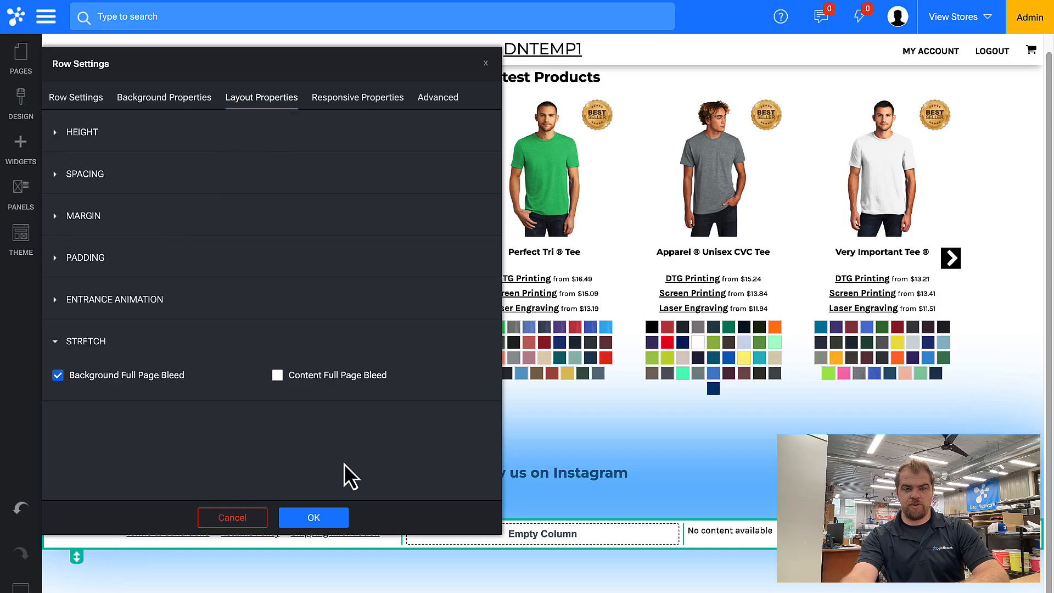
left_click(320, 526)
Delete the Follow us on Instagram gallery widget
left_click(556, 457)
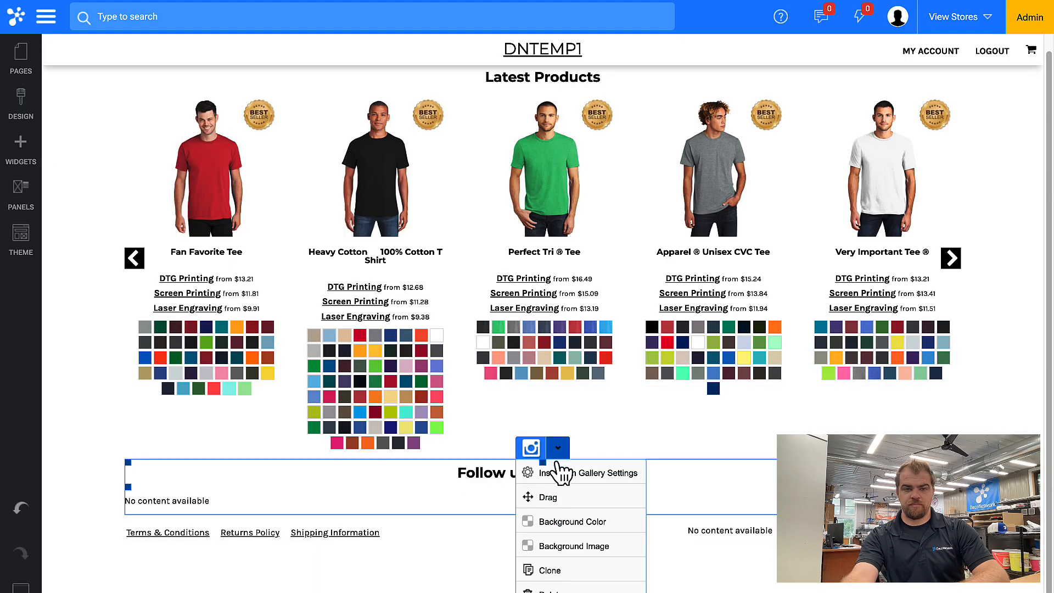
left_click(549, 586)
left_click(491, 365)
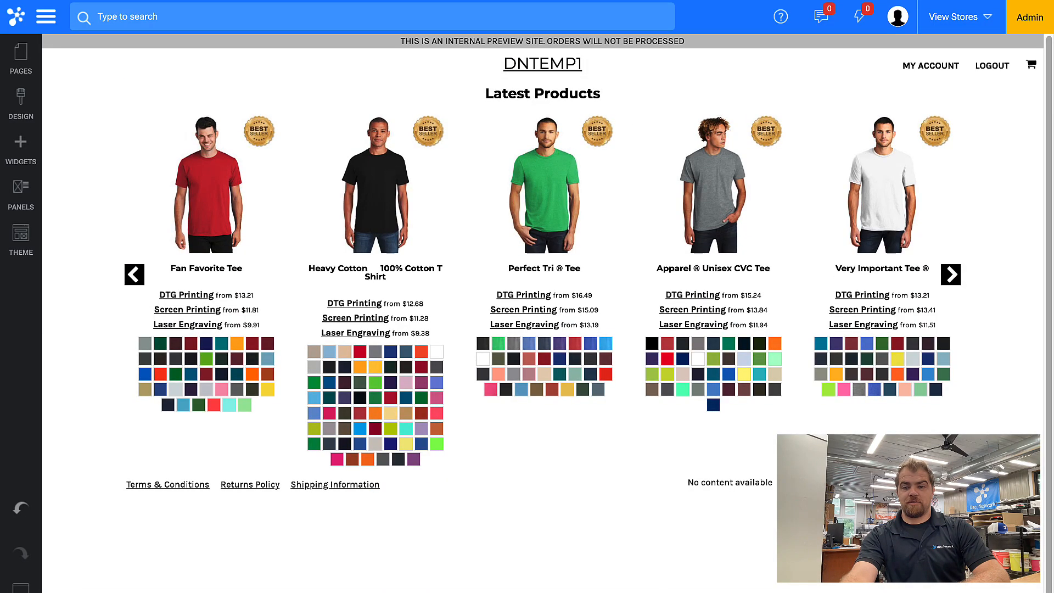
Save the trimmed home page and deselect the Latest Products widget
left_click(21, 589)
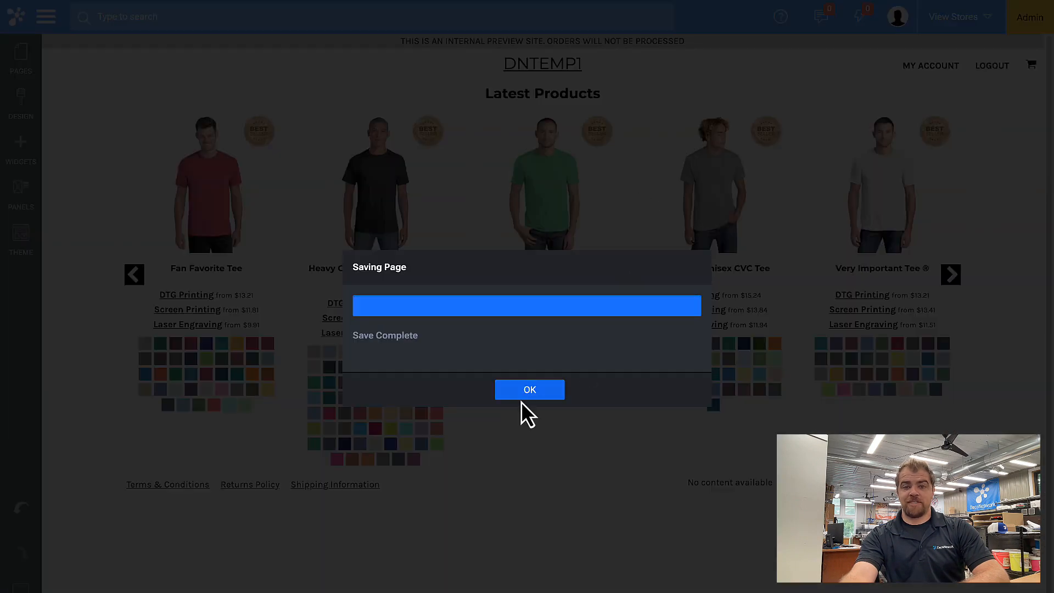
left_click(526, 394)
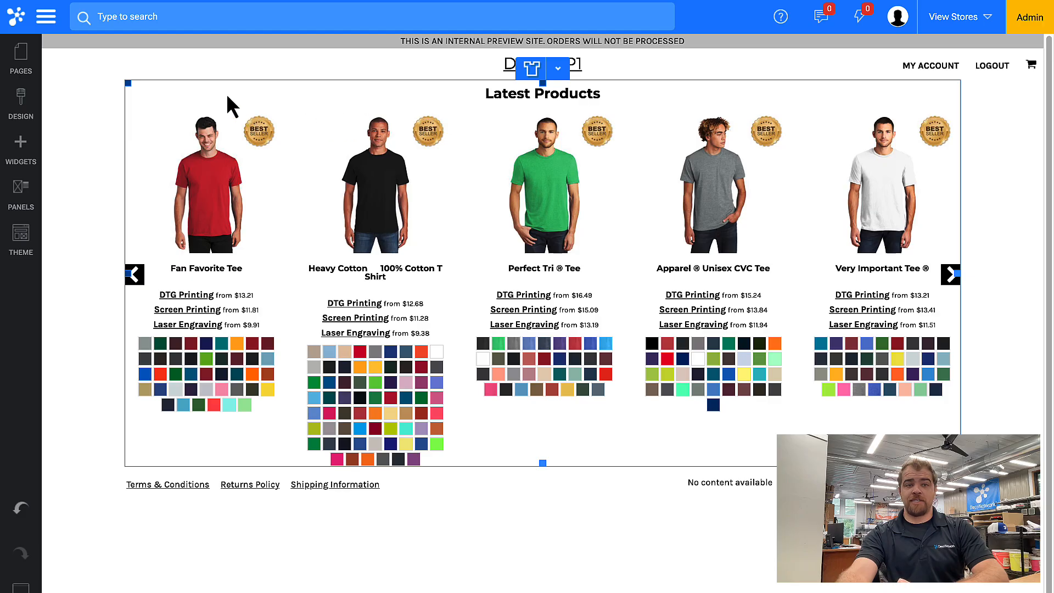
left_click(106, 64)
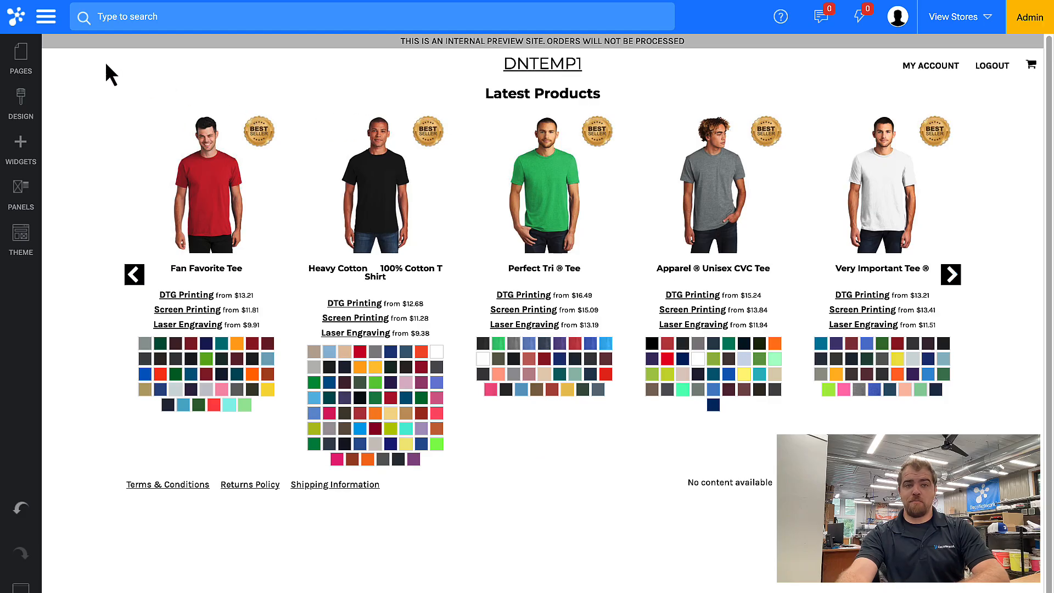
Go to Decorated Products from the admin menu and start creating one for the Fan Favorite Tee
left_click(46, 17)
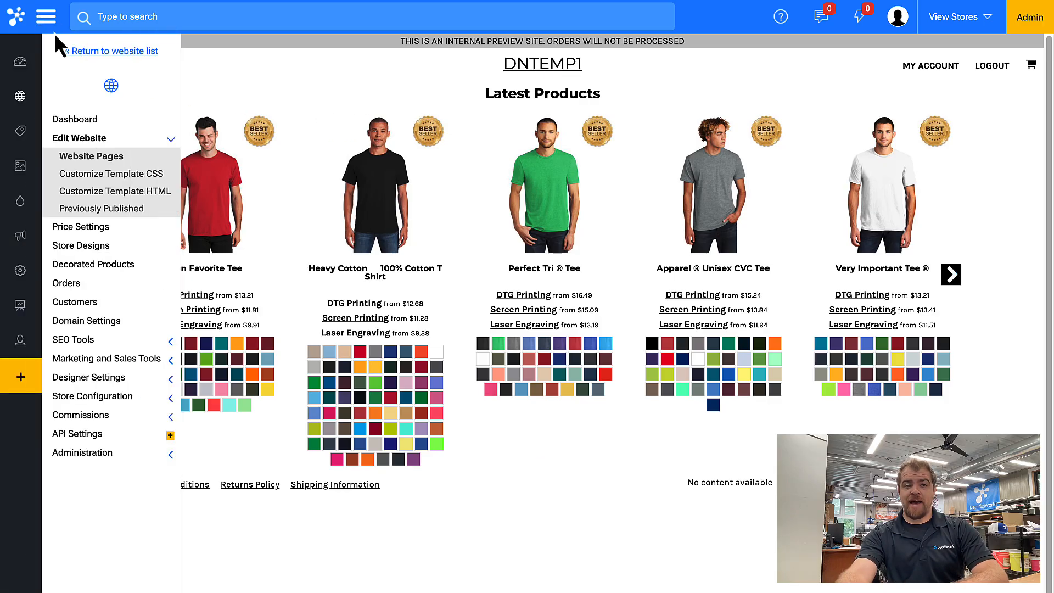
left_click(117, 268)
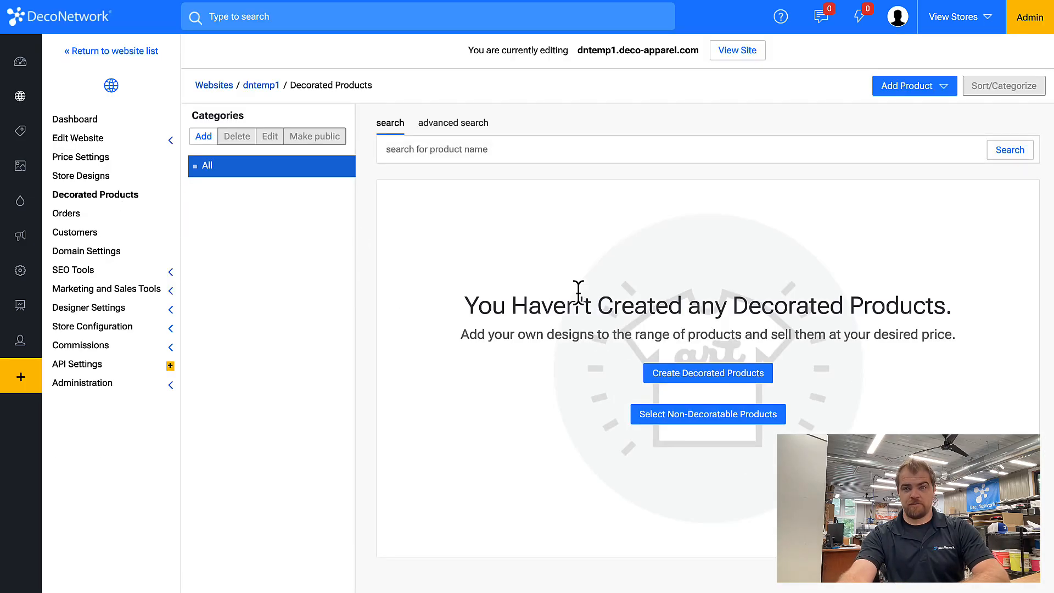
left_click(725, 373)
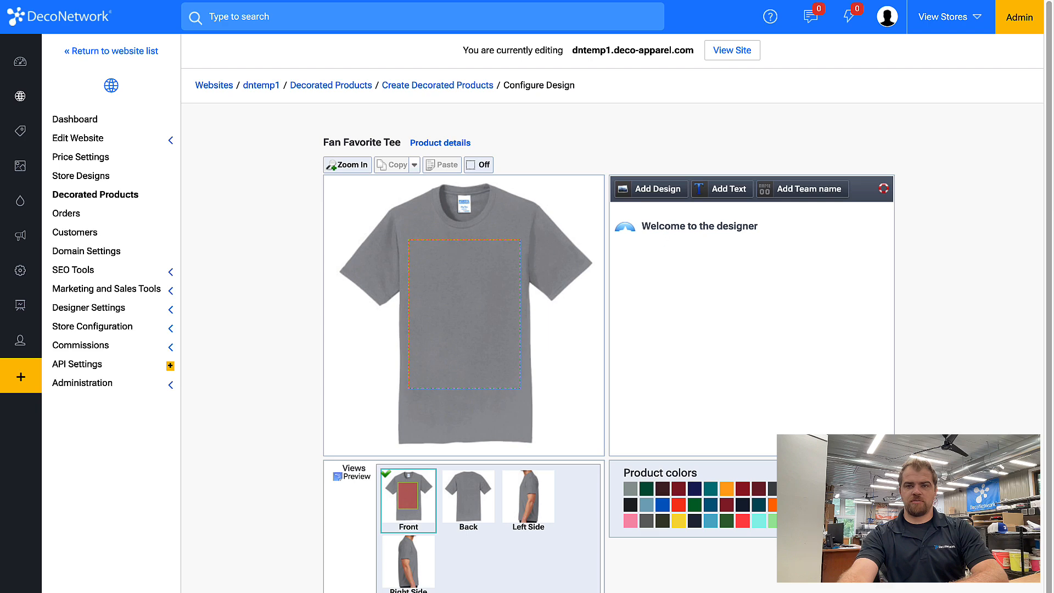
Add a DTG printing design using the Hoops basketball logo from the stock library
left_click(656, 192)
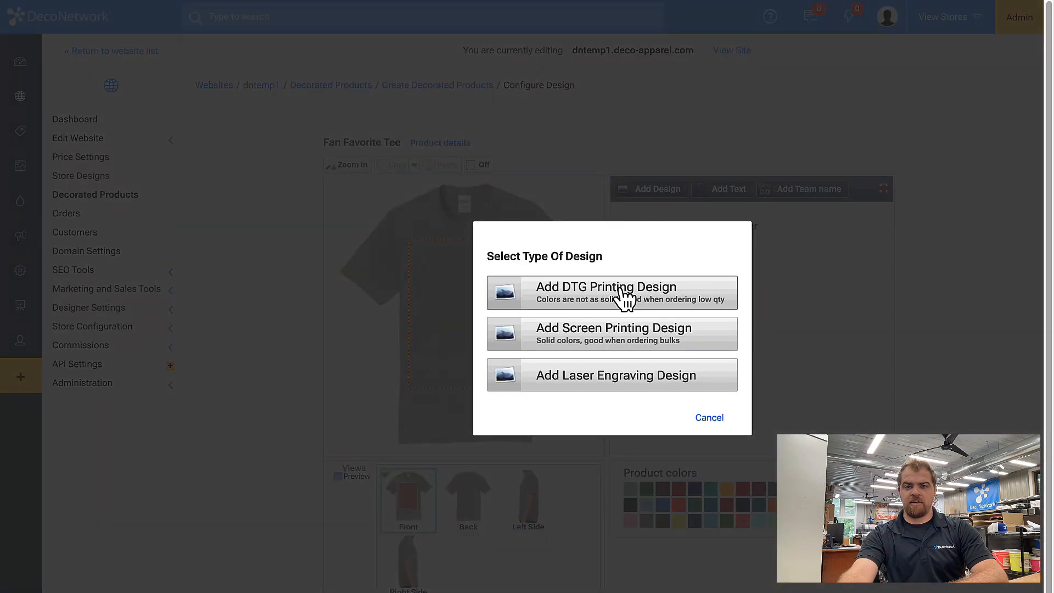
left_click(635, 296)
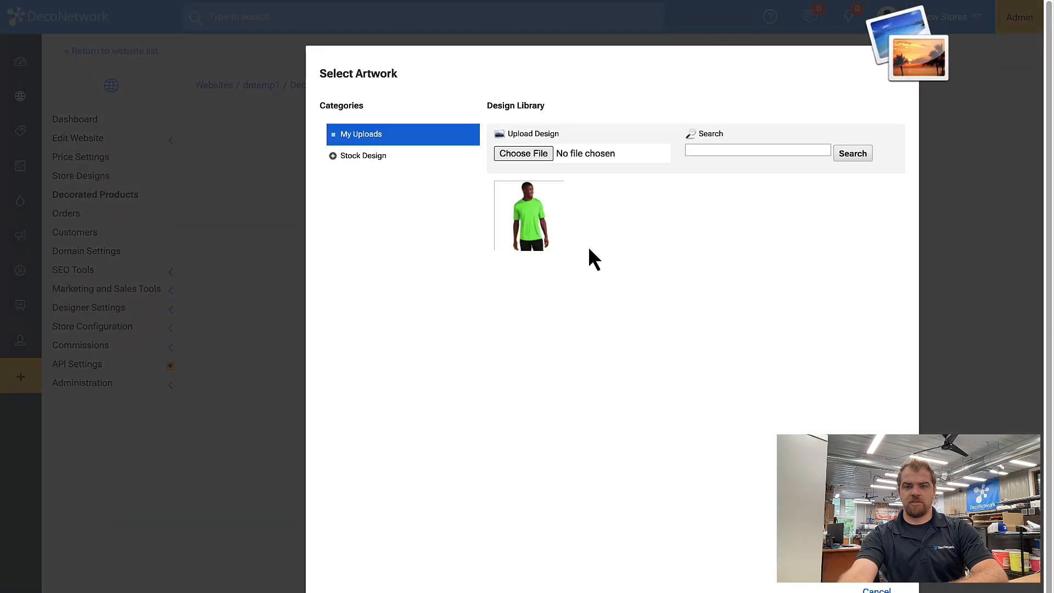
left_click(352, 158)
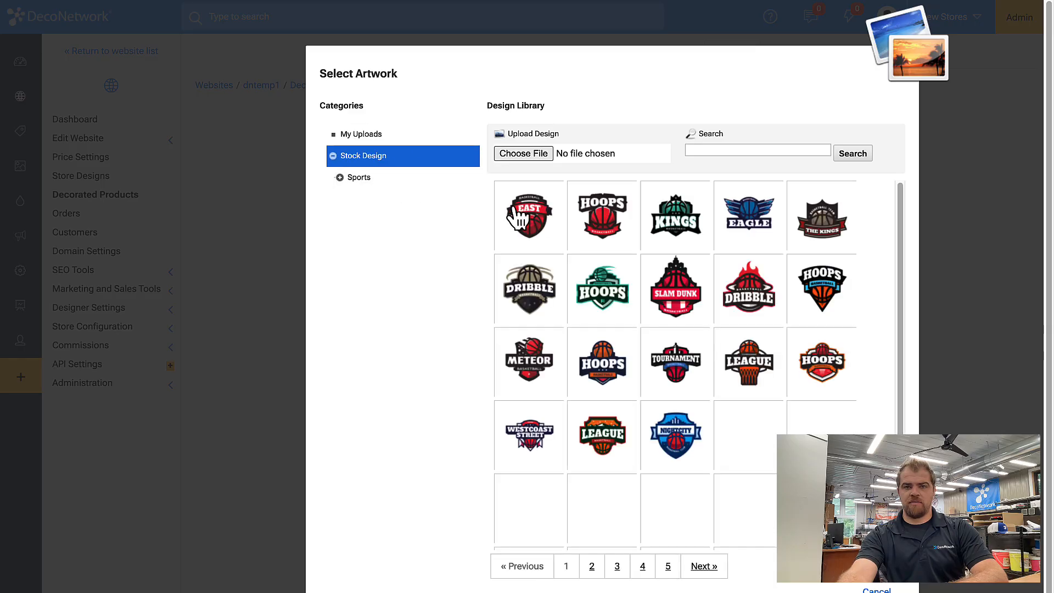
left_click(604, 220)
left_click(804, 334)
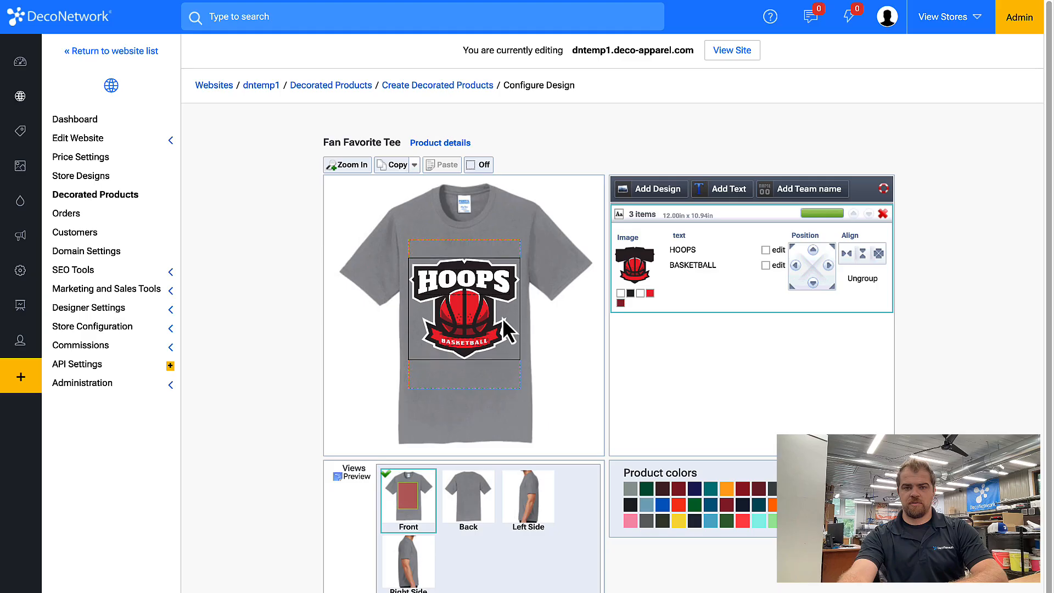
Resize the Hoops logo to 9.52 x 8.68 in, centre it, and continue to product details
left_click(504, 321)
left_click_drag(521, 358, 506, 328)
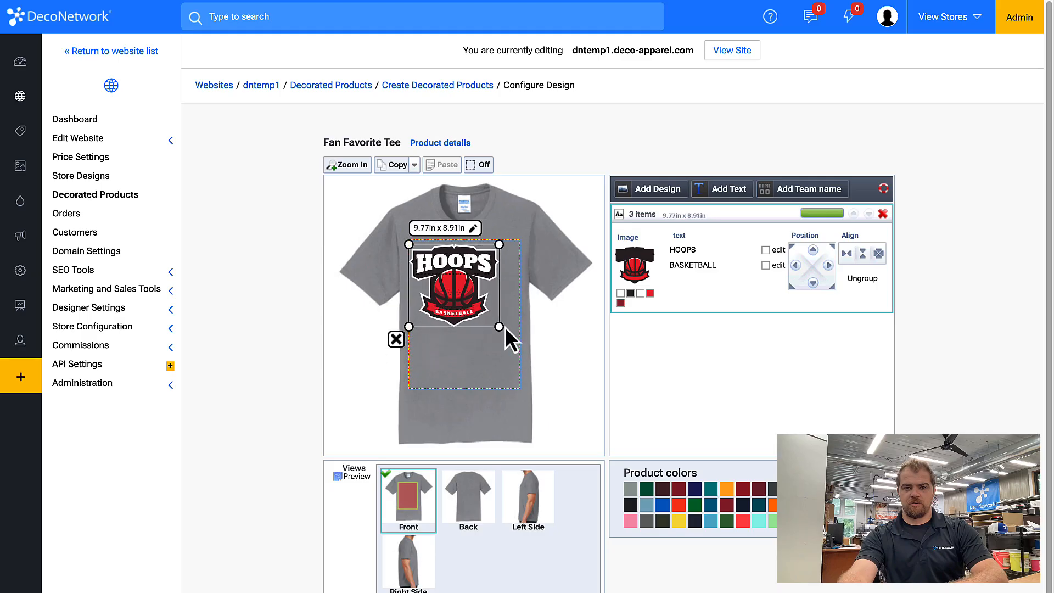
left_click(847, 254)
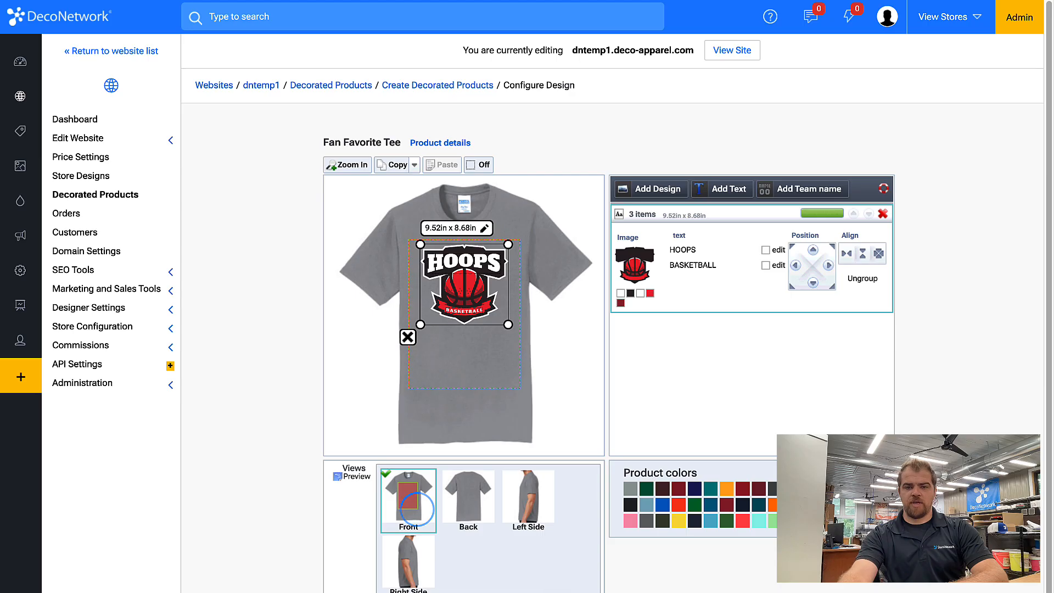
left_click(535, 591)
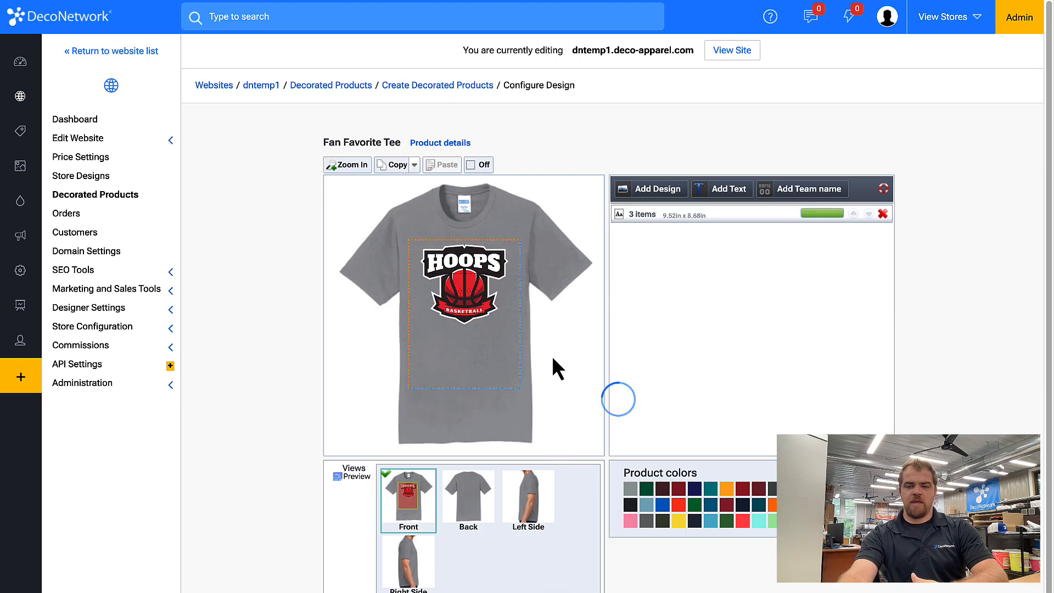
left_click(506, 150)
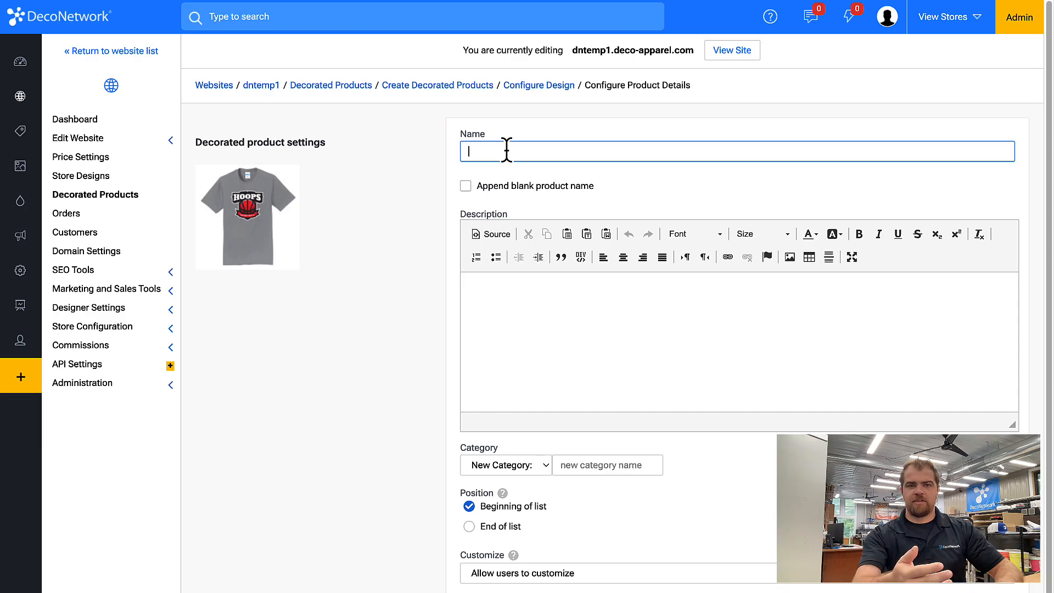
Name the product Hoops and create a new 'T-Shirt' category for it
type("E")
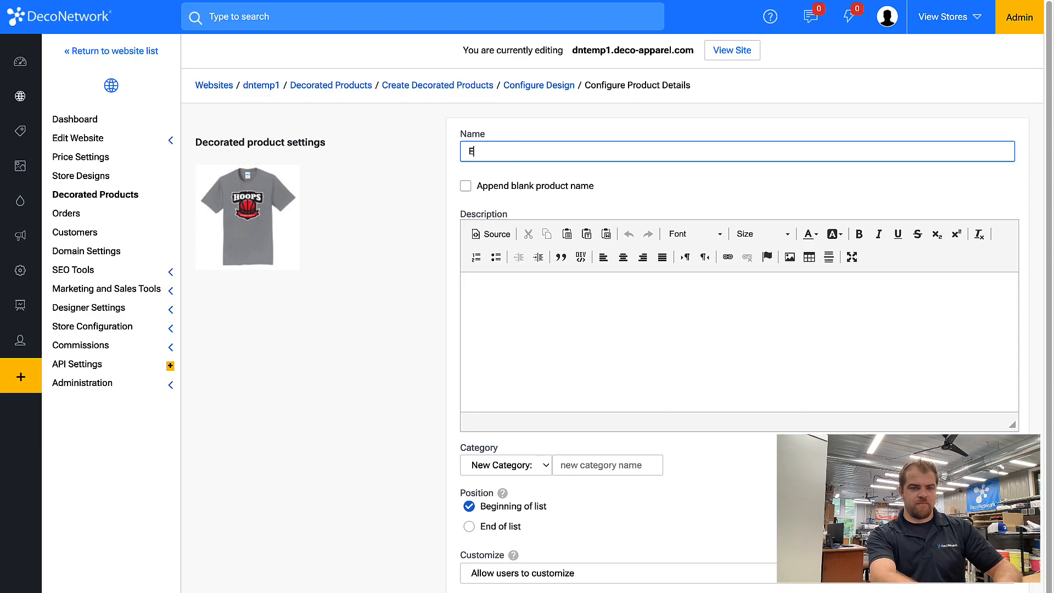
type("oops")
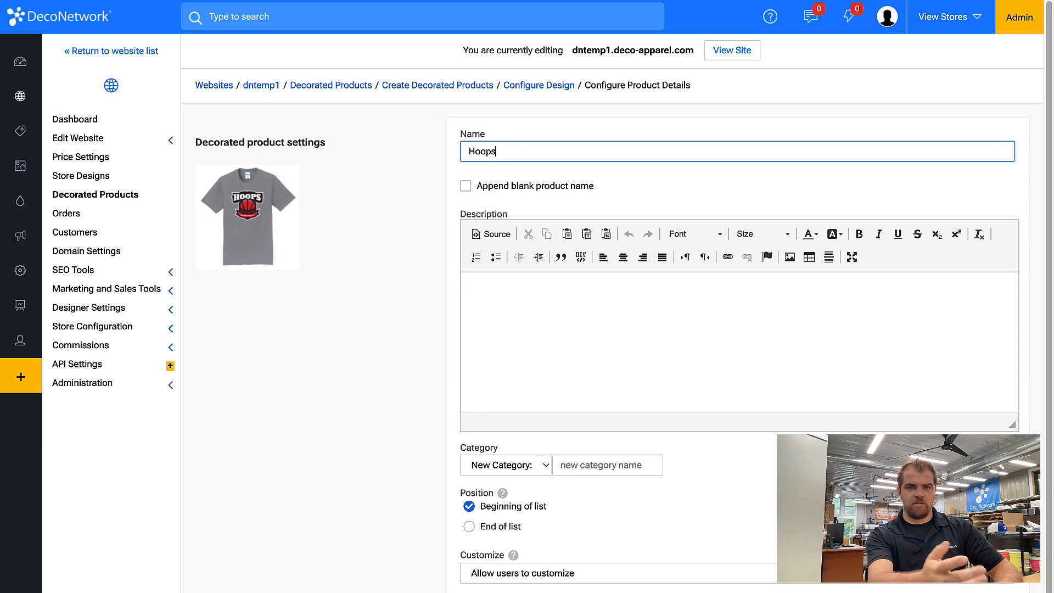
left_click(517, 195)
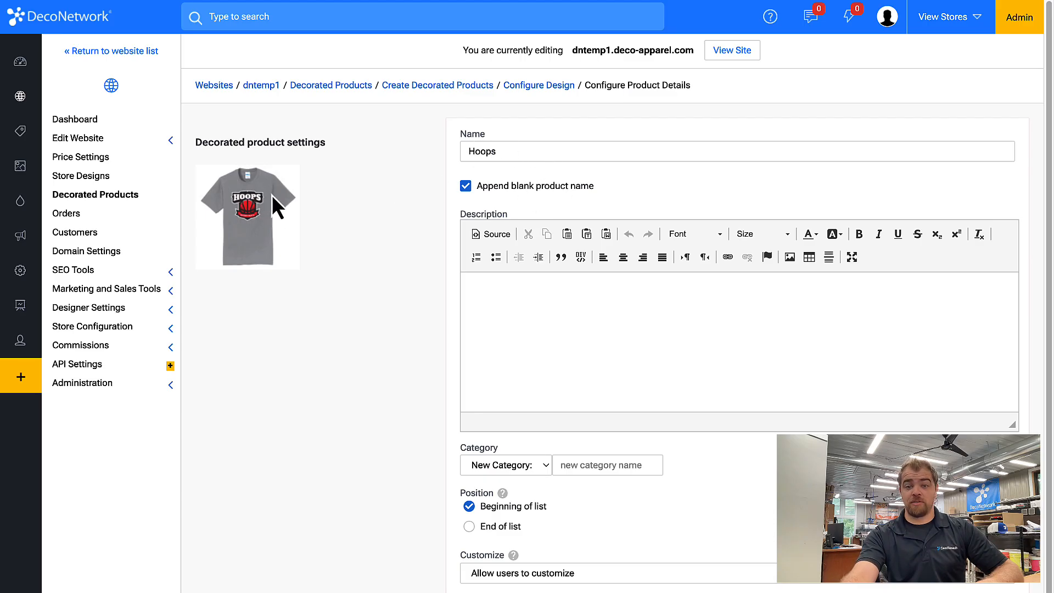
left_click(568, 323)
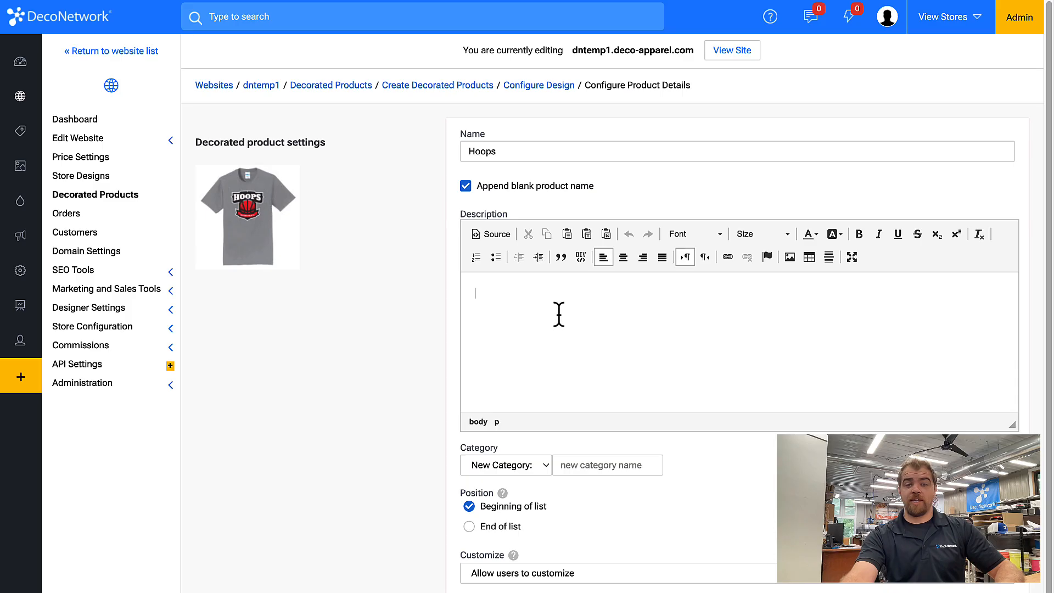
left_click(602, 466)
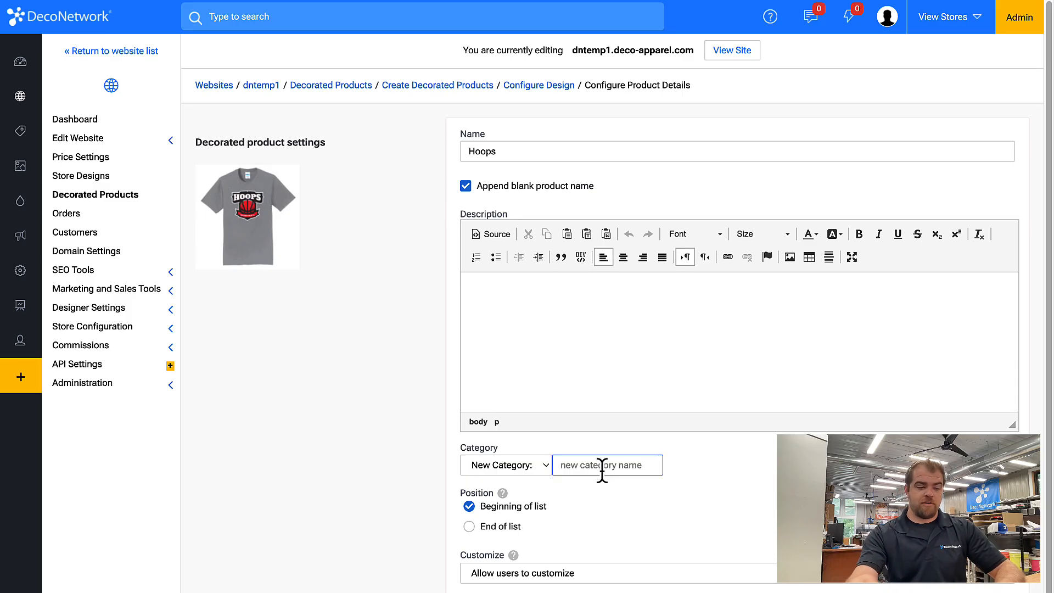
type("T-Shi")
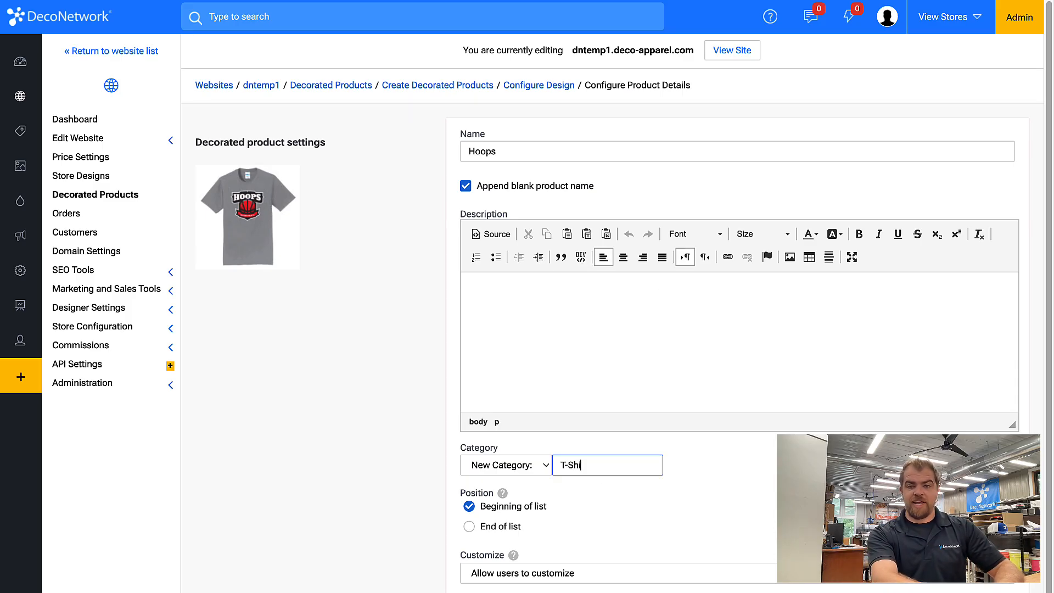
type("rt")
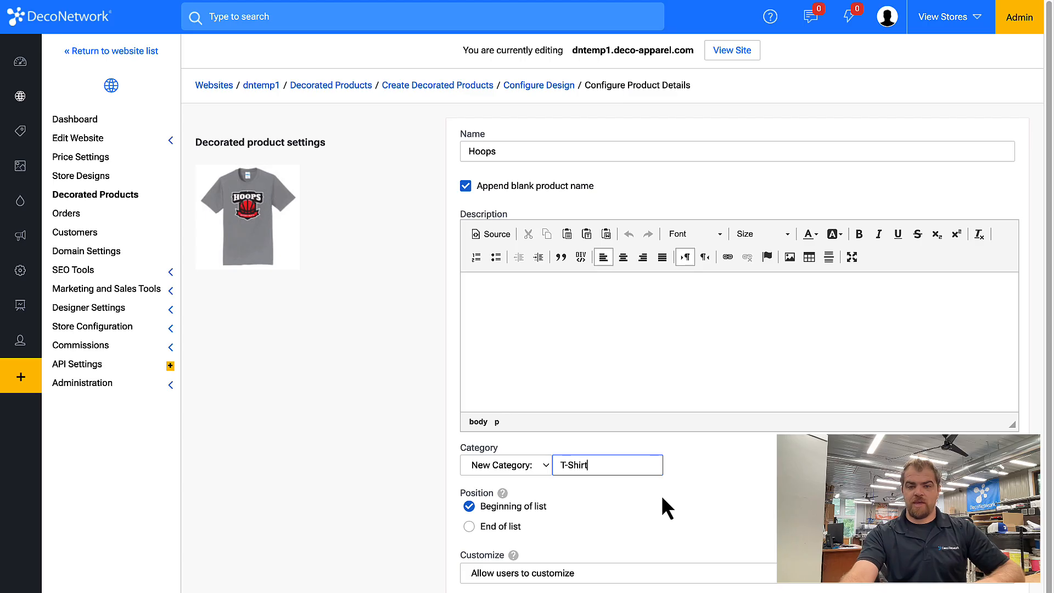
Set customization to 'Don't allow users to customize' and save the product details
left_click(631, 572)
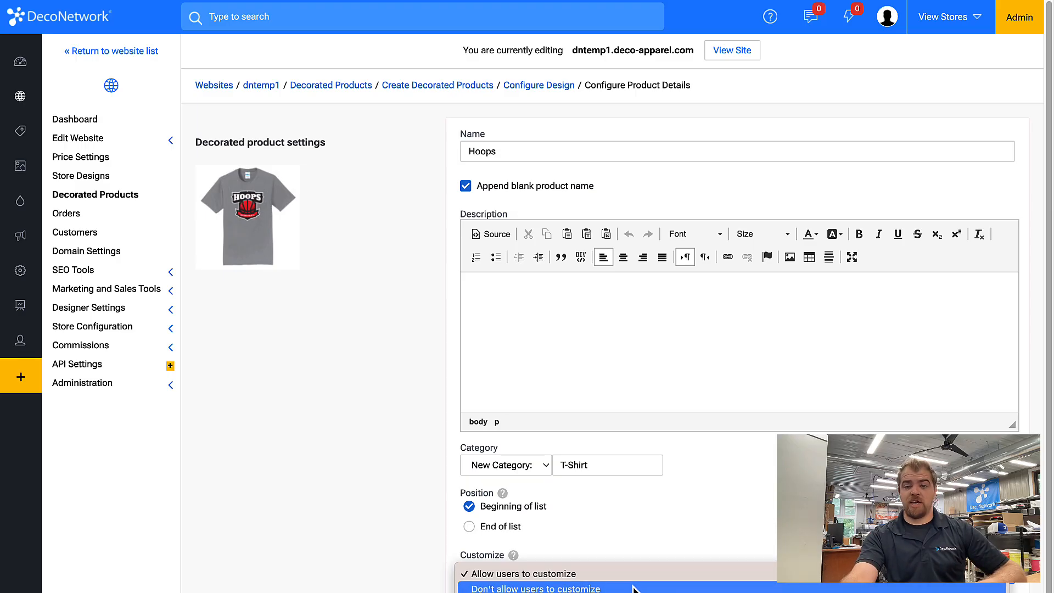
left_click(633, 588)
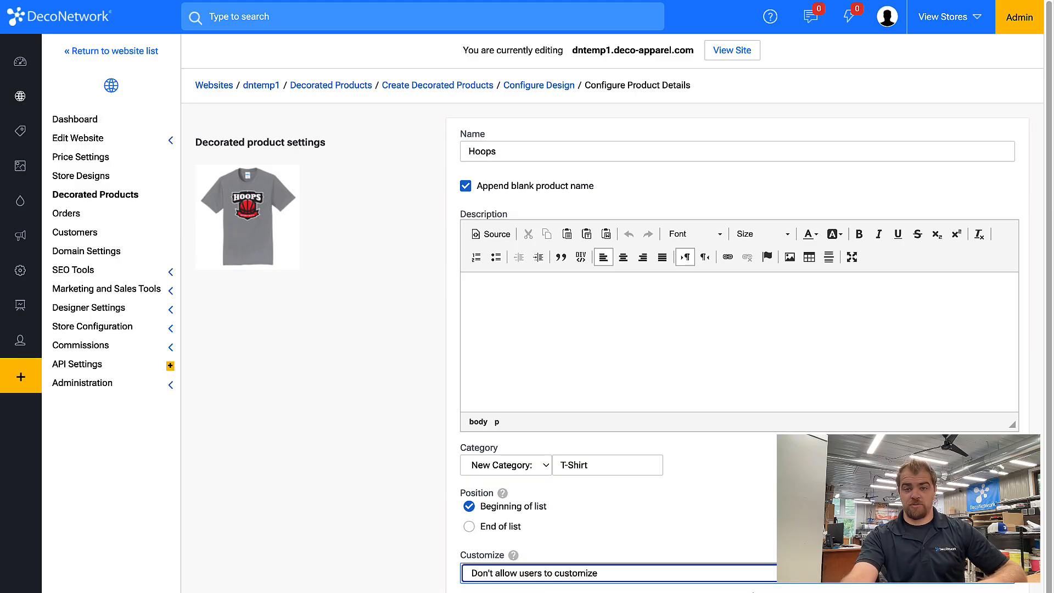
left_click(1005, 588)
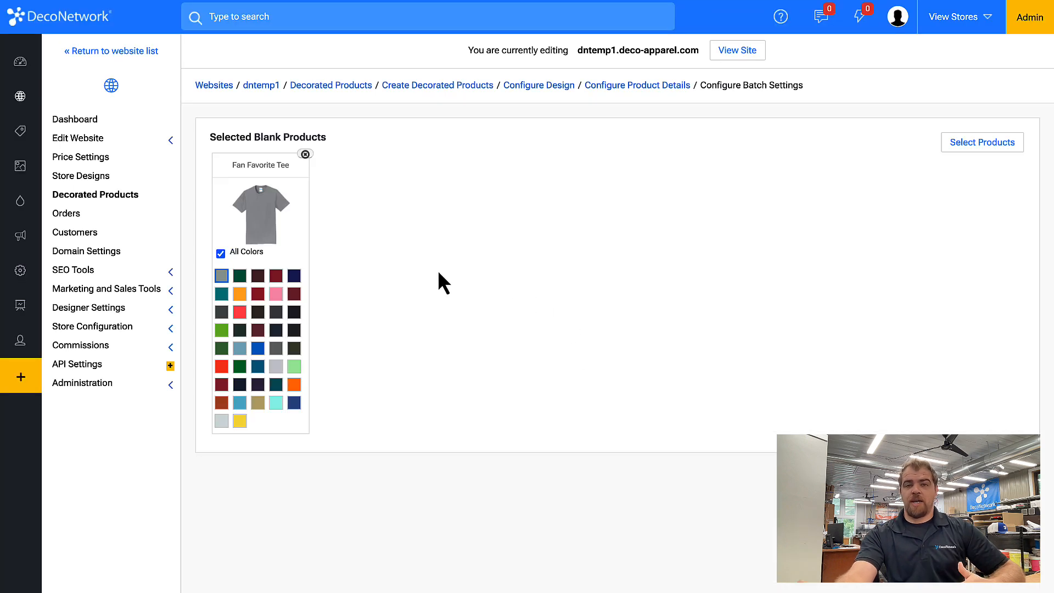
Replace All Colors with only grey, navy, a dark shade, light blue and silver
left_click(237, 254)
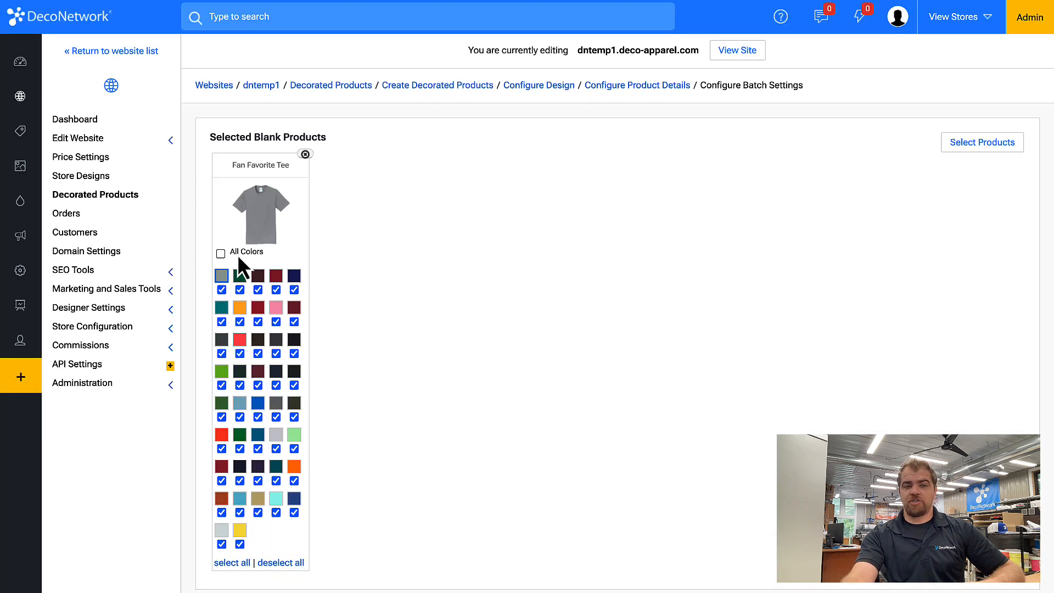
left_click(280, 564)
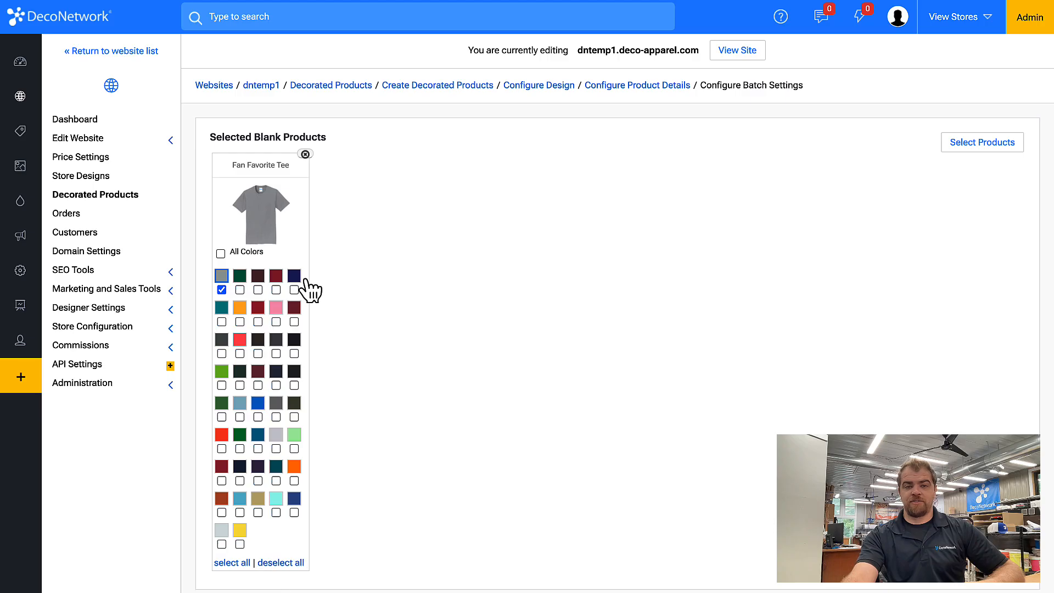
left_click(294, 276)
left_click(257, 340)
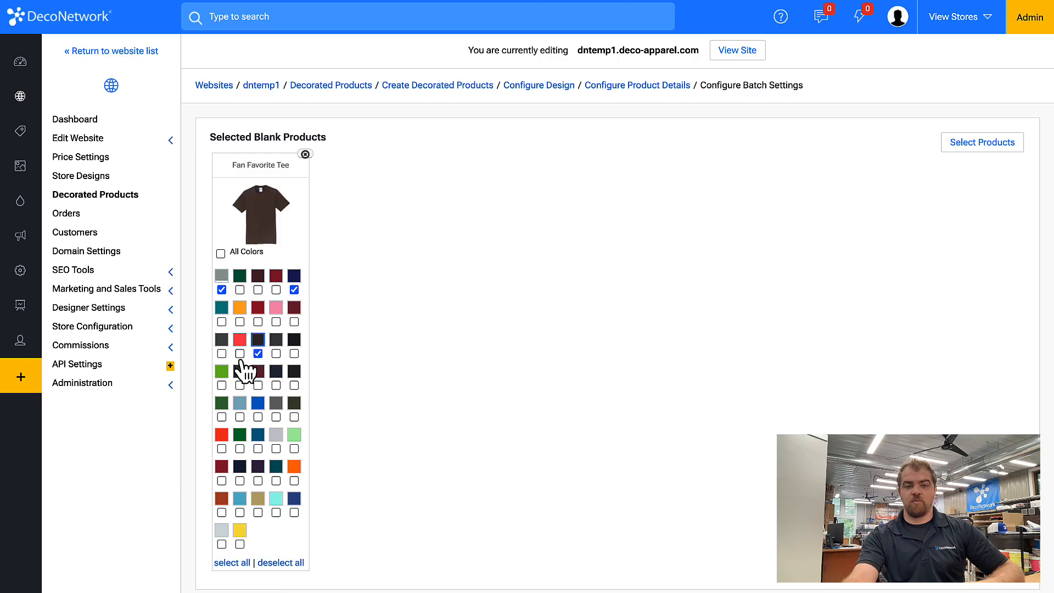
left_click(244, 407)
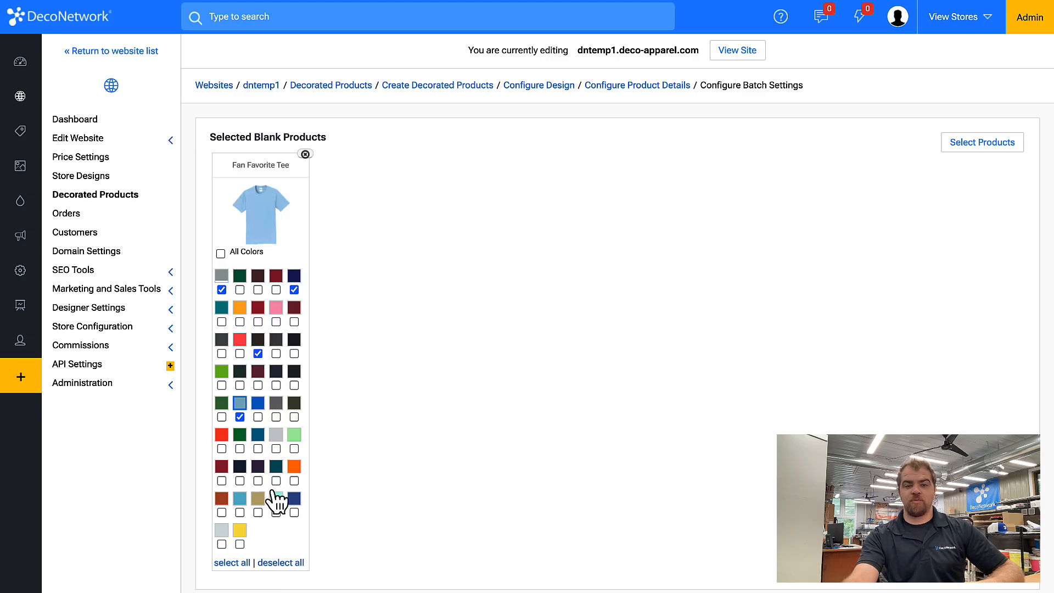
left_click(277, 439)
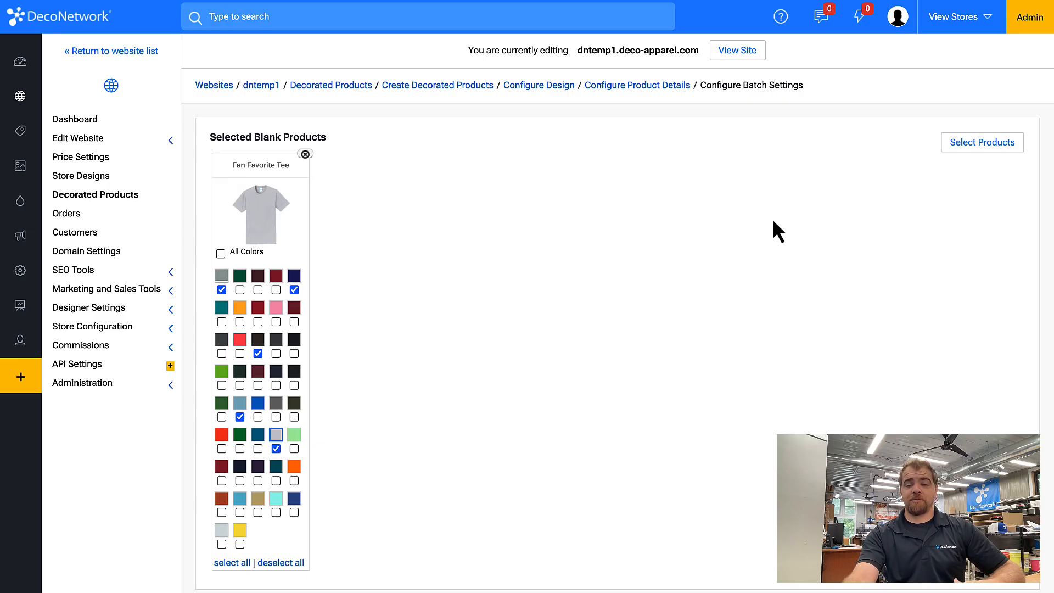
left_click(962, 146)
Search 'fan favorite' and add the toddler, long-sleeve and three ladies V-neck Fan Favorite tees
left_click(501, 125)
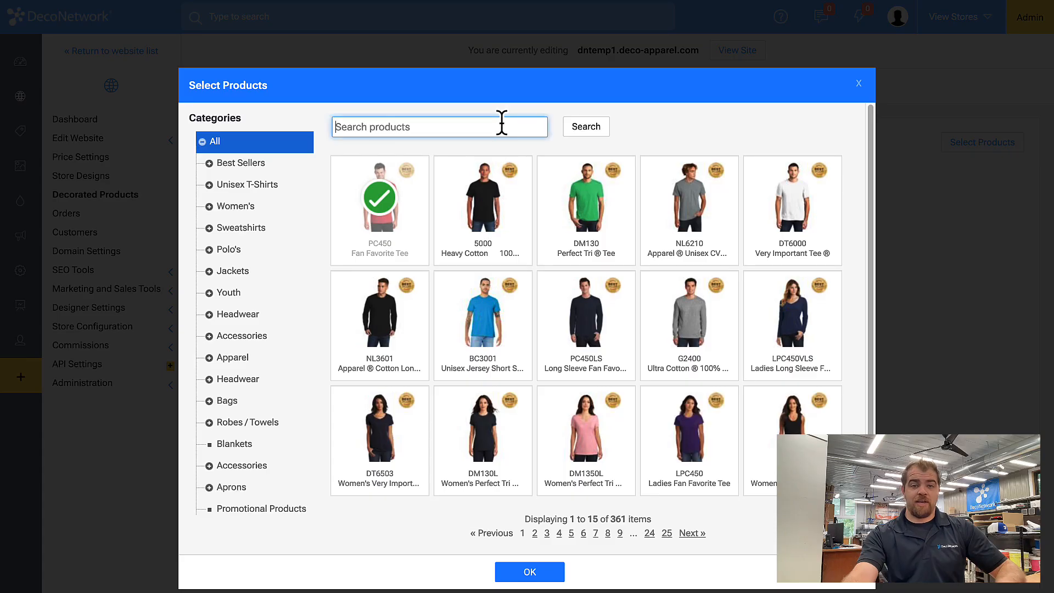
type("fan ")
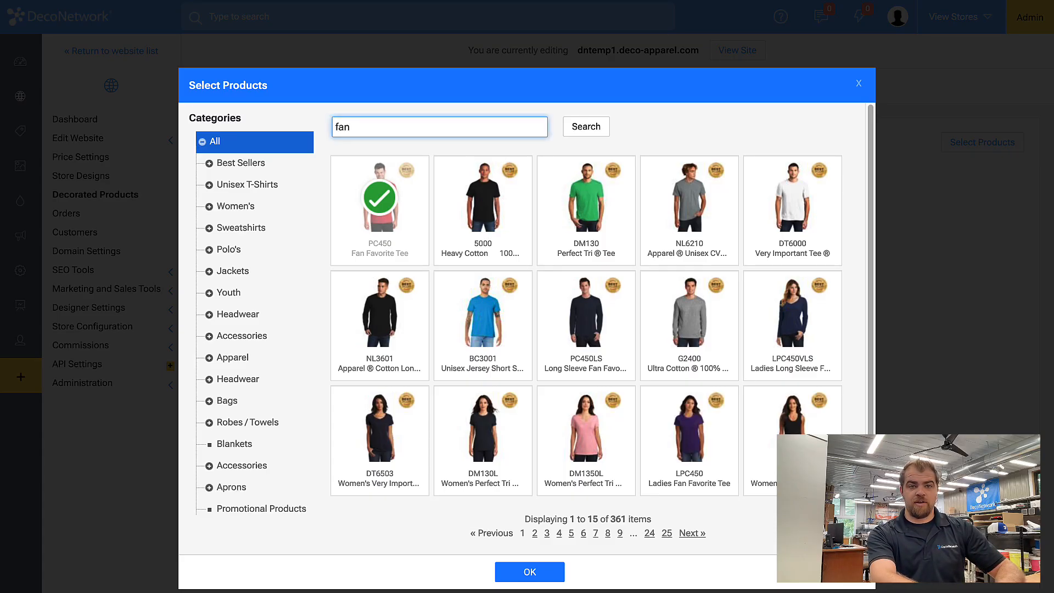
type("favorite")
left_click(576, 127)
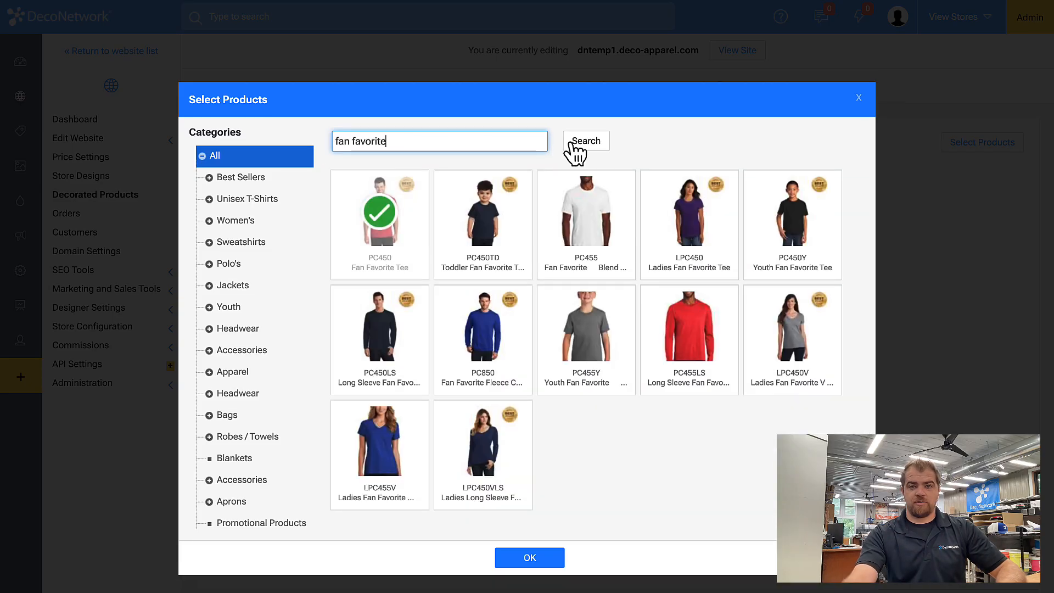
left_click(484, 228)
left_click(399, 346)
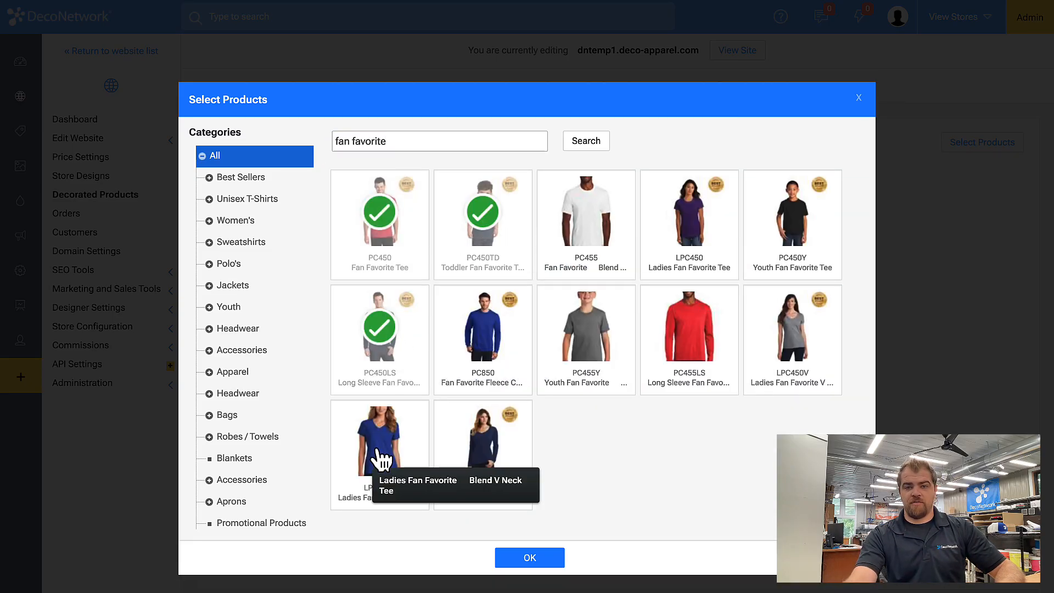
left_click(378, 457)
left_click(508, 465)
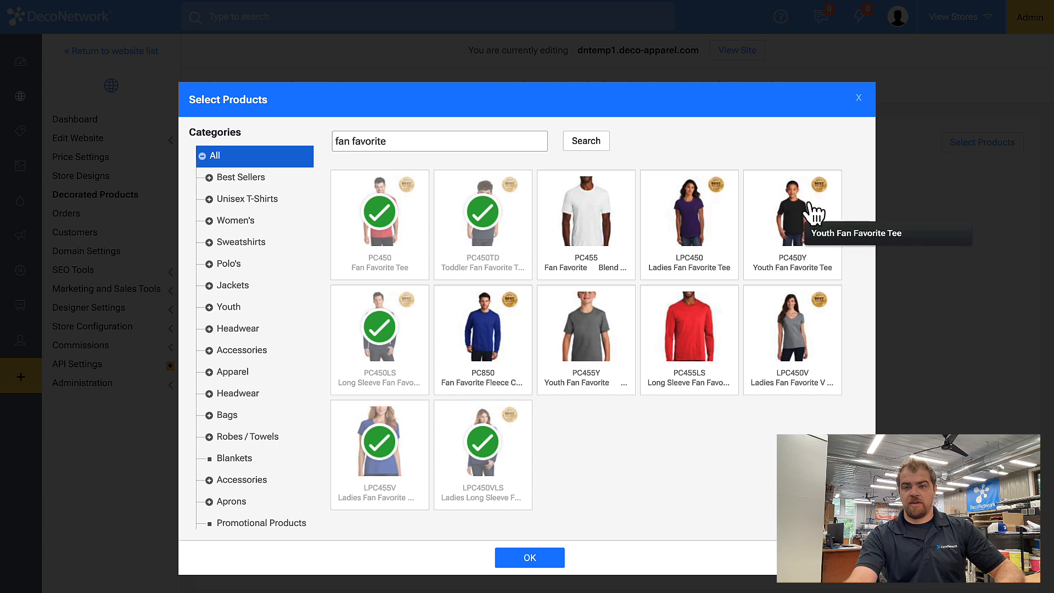
left_click(792, 328)
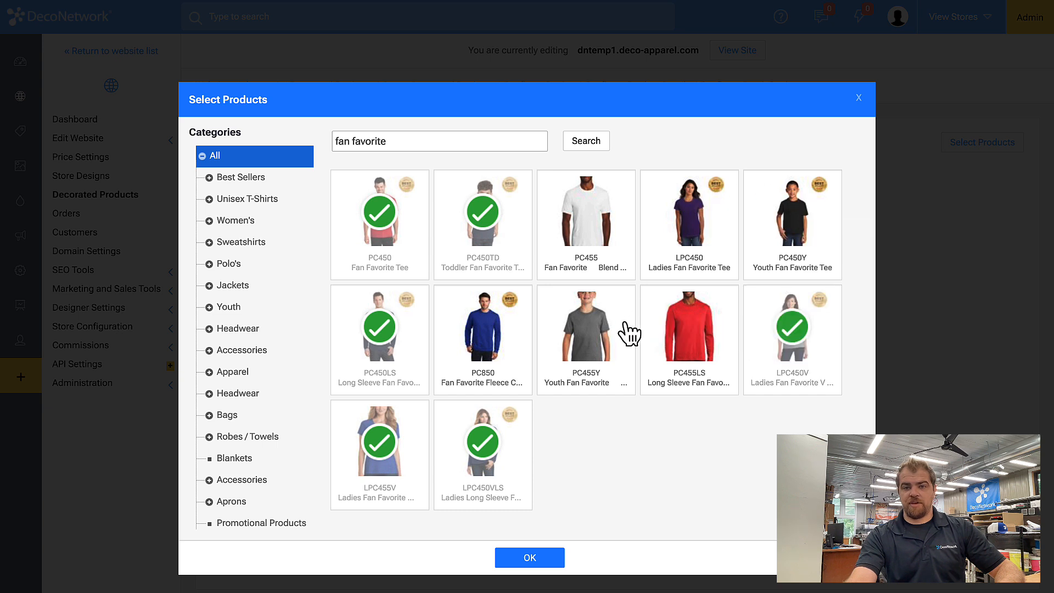
Add the PC850 fleece crewneck and LST272 ladies pullover from Sweatshirts, then confirm
left_click(242, 243)
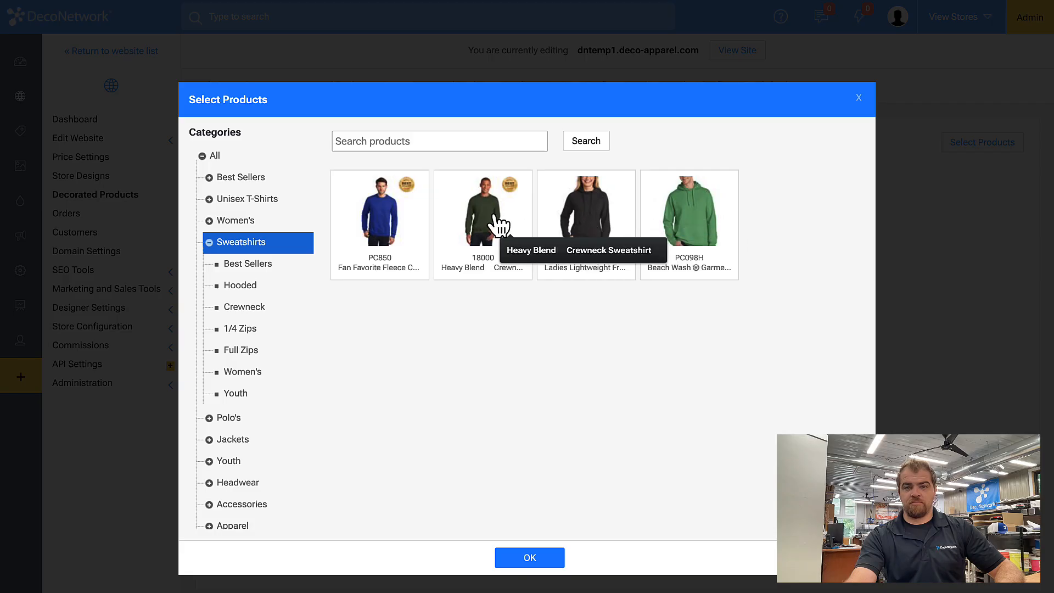
left_click(411, 225)
left_click(591, 227)
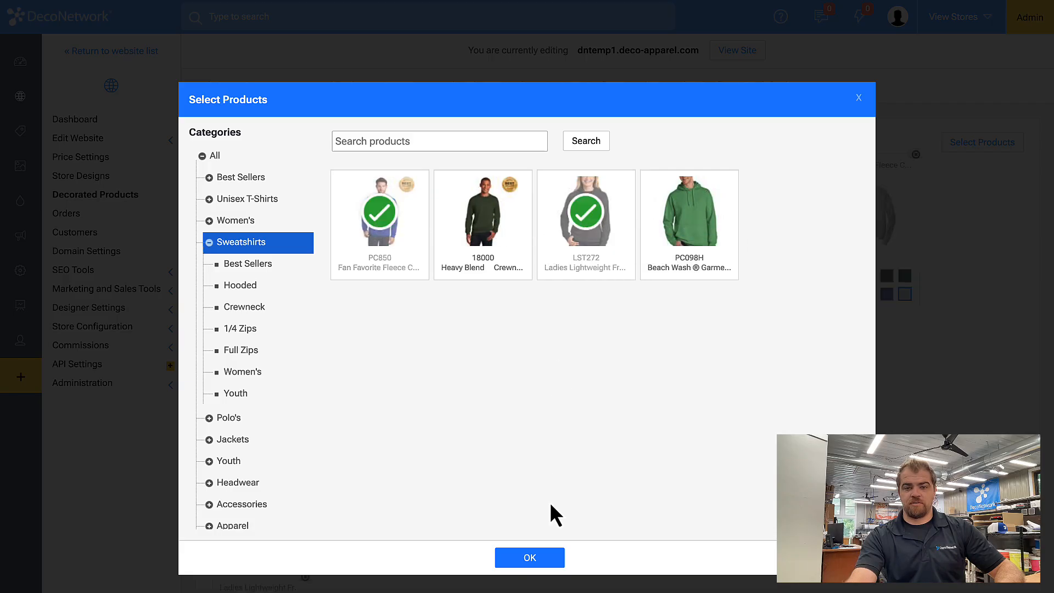
left_click(528, 560)
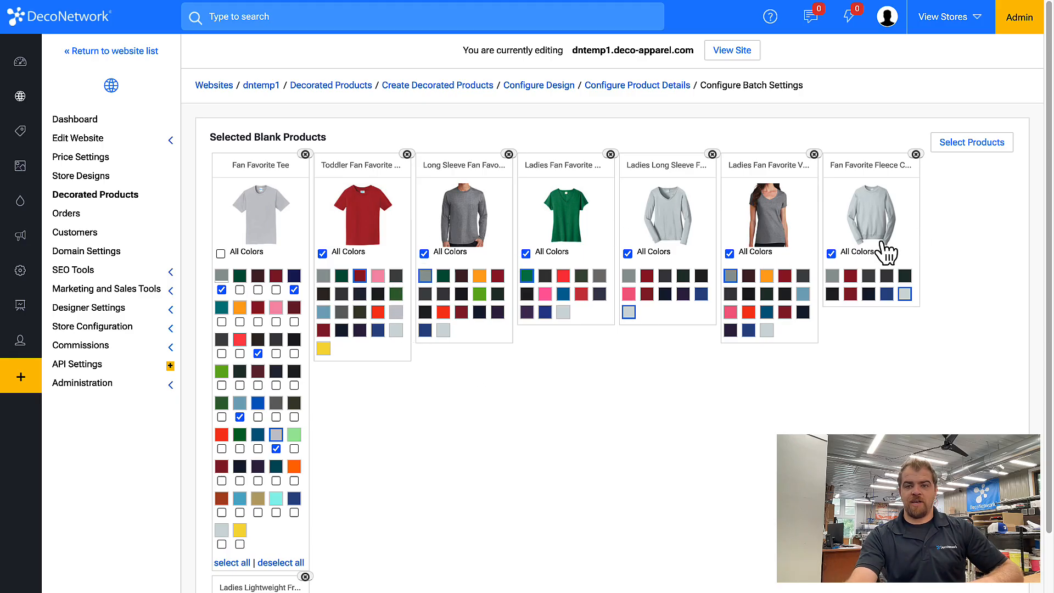
Wait until processing of the eight Hoops decorated products reports Finished
scroll(866, 264, "down", 1)
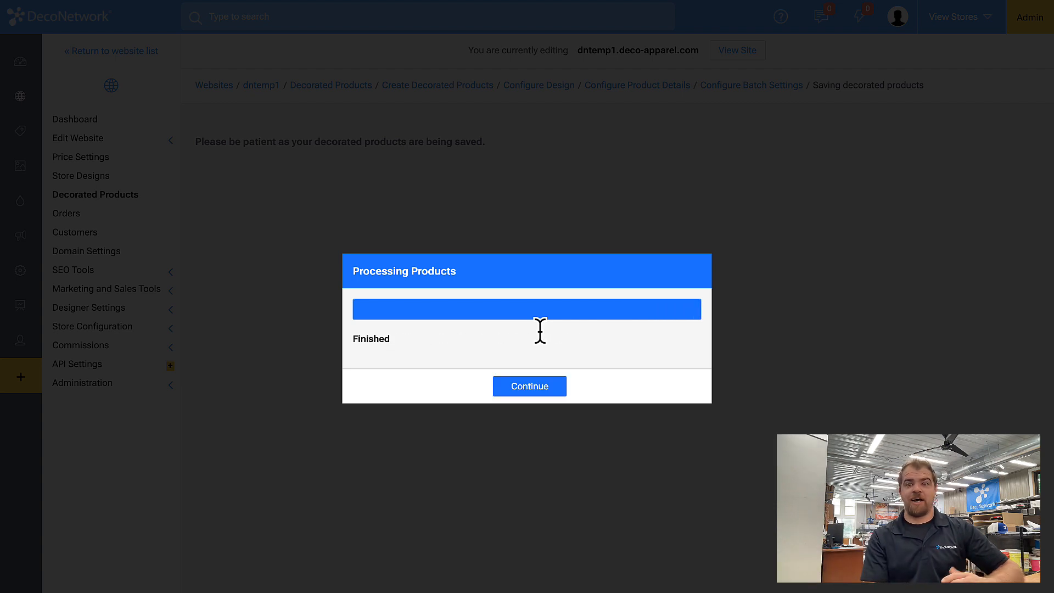
Override PC450 Fan Favorite Tee defaults with $20 retail price and $5 commission, then save
left_click(517, 389)
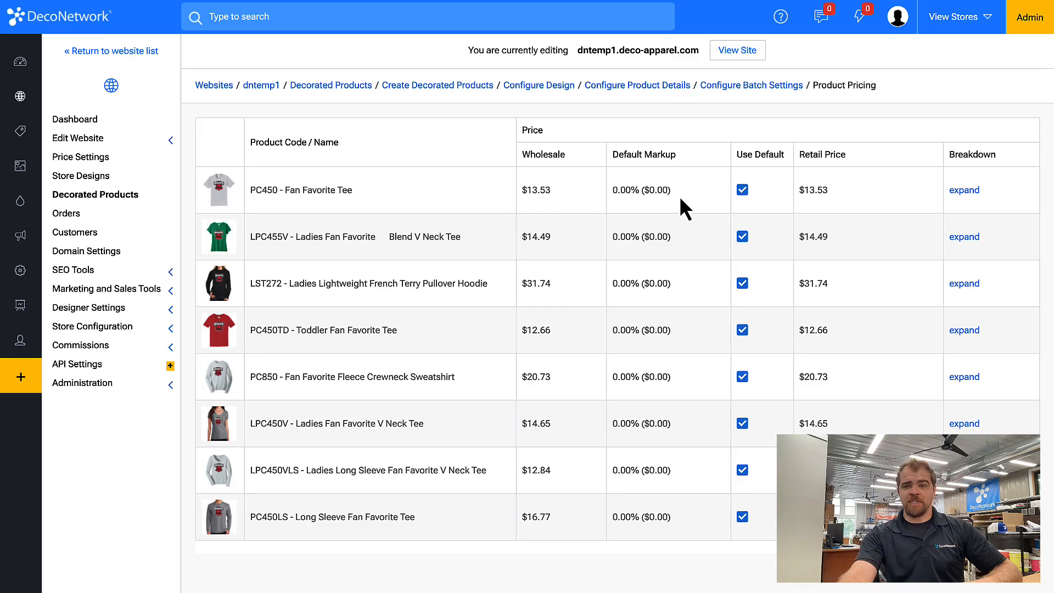
left_click(742, 190)
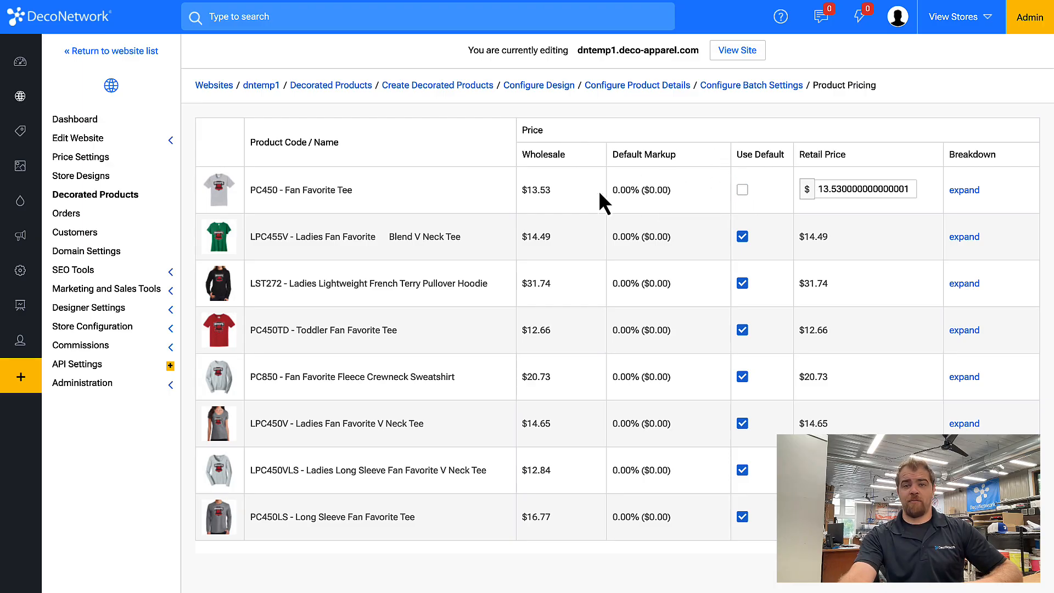
double_click(883, 189)
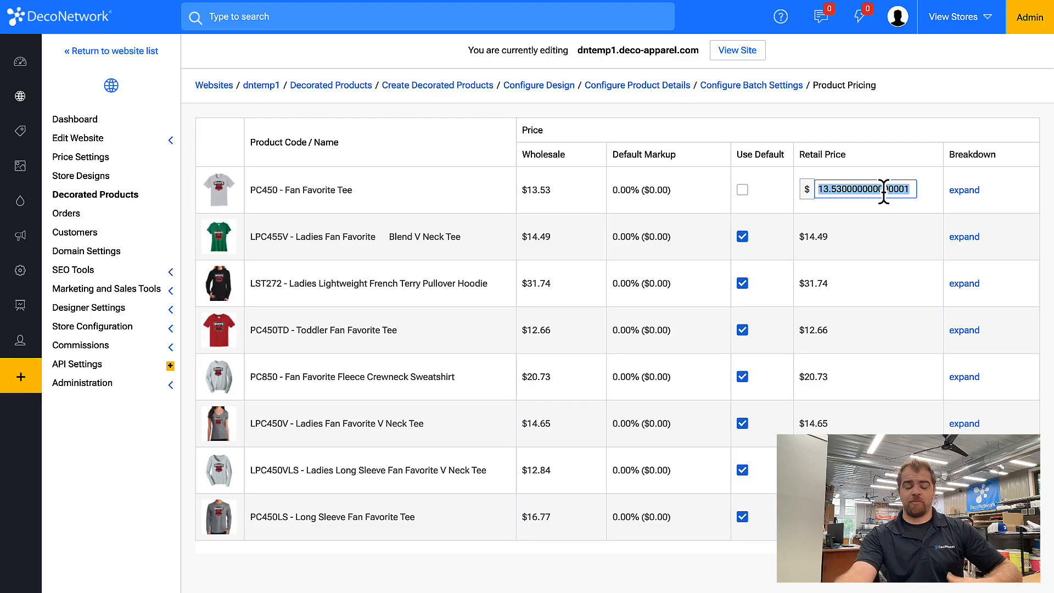
type("20")
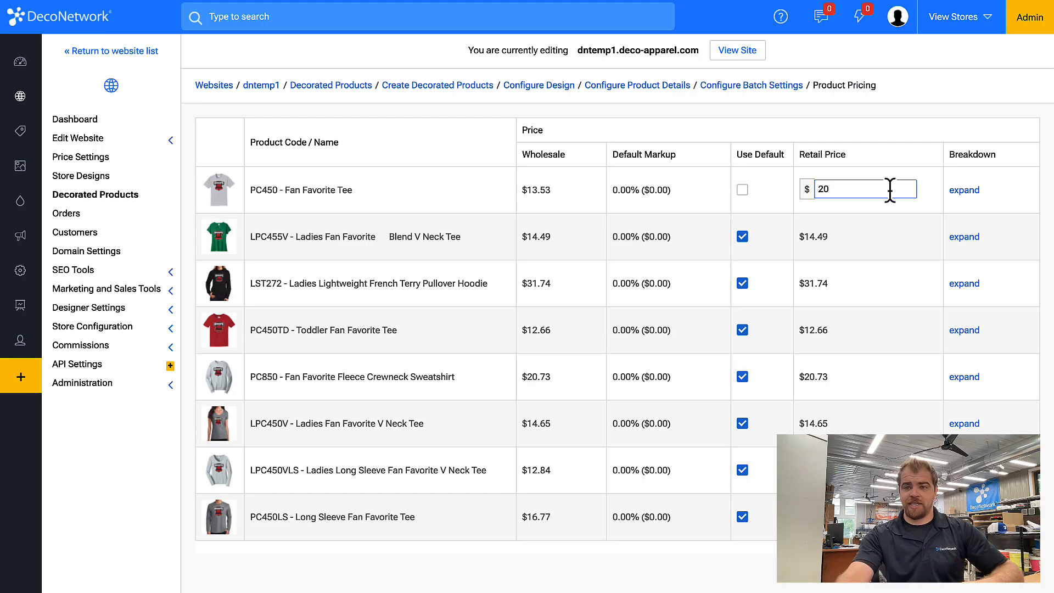
left_click(974, 191)
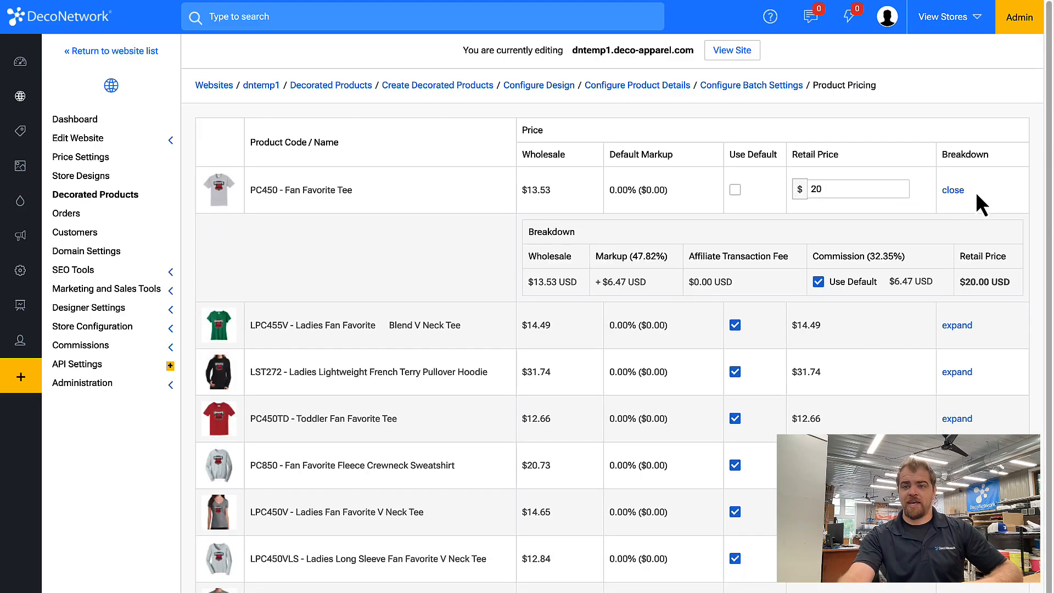
left_click(817, 284)
left_click(900, 283)
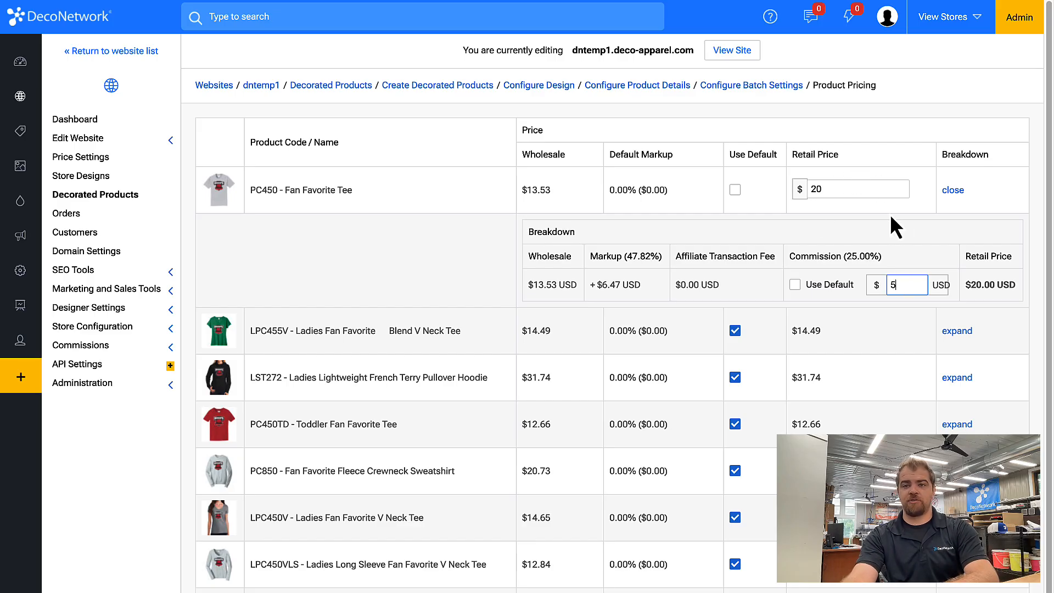
left_click(890, 242)
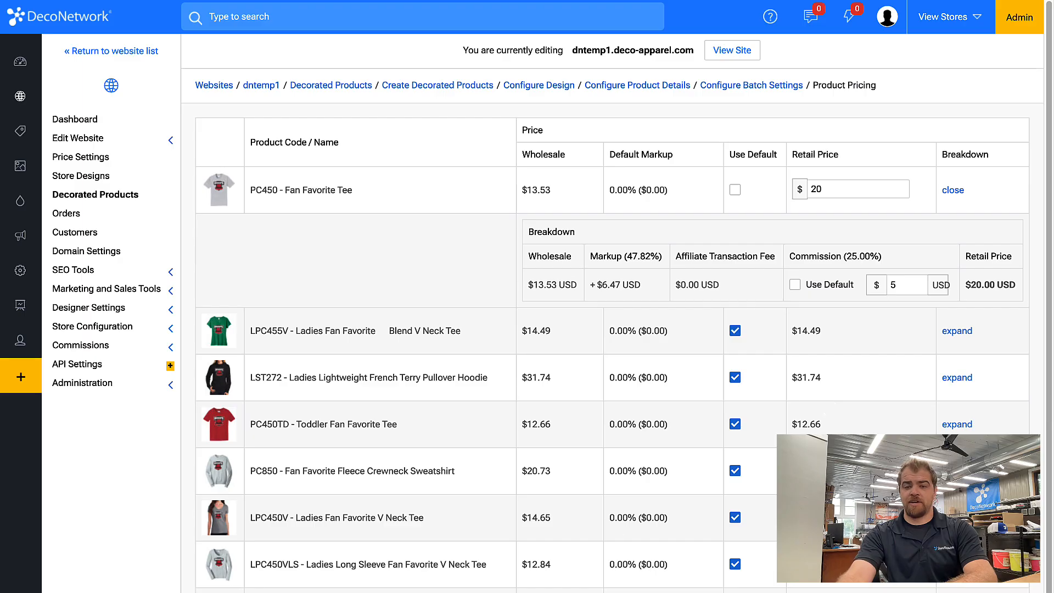
key("Return")
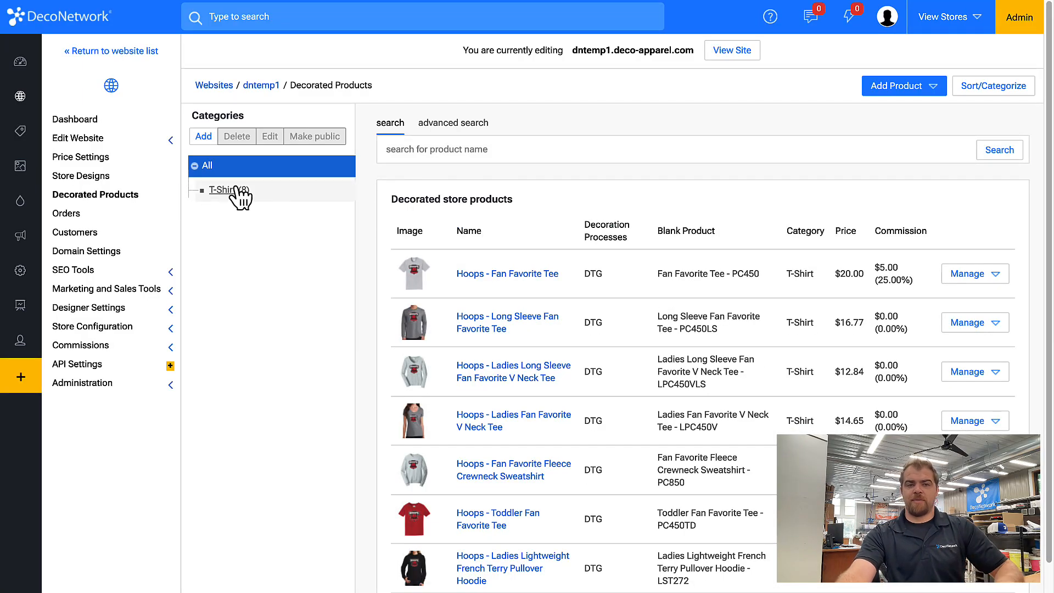
Add three categories one after another: Sweatshirts, Ladies and Youth
left_click(204, 134)
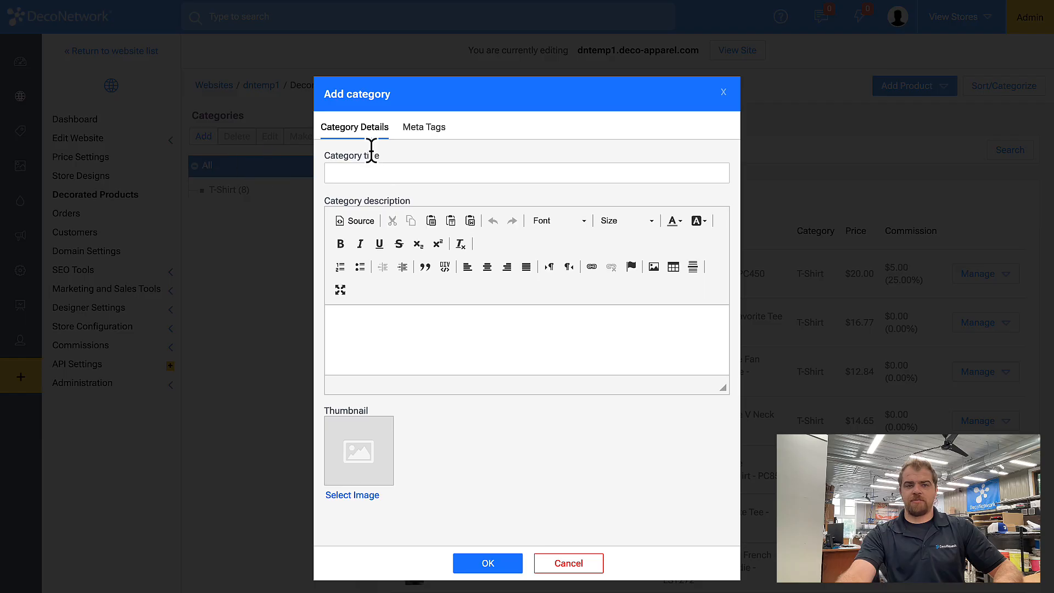
left_click(401, 175)
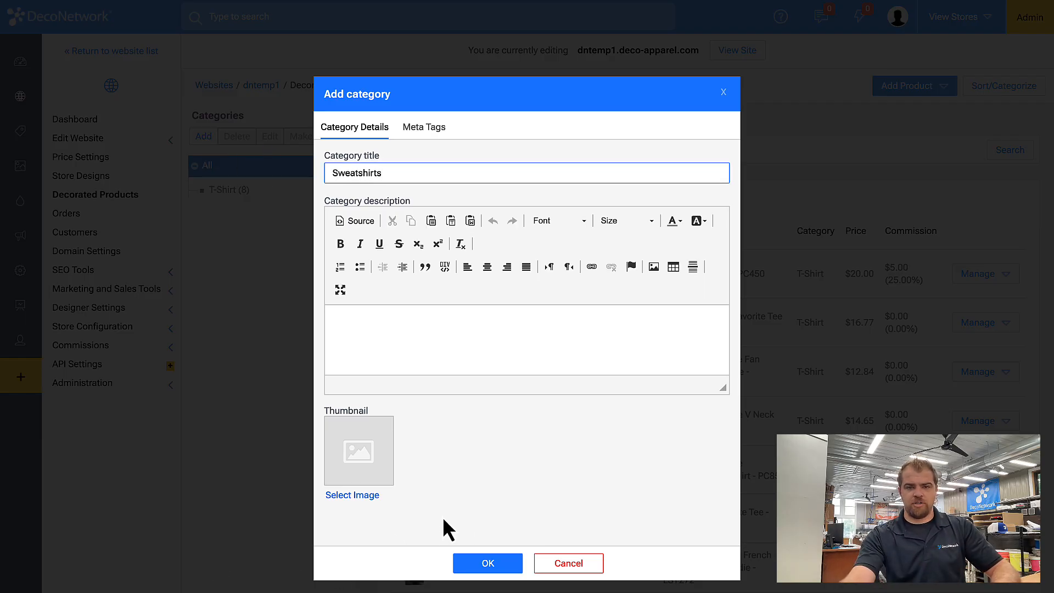
left_click(497, 565)
left_click(203, 137)
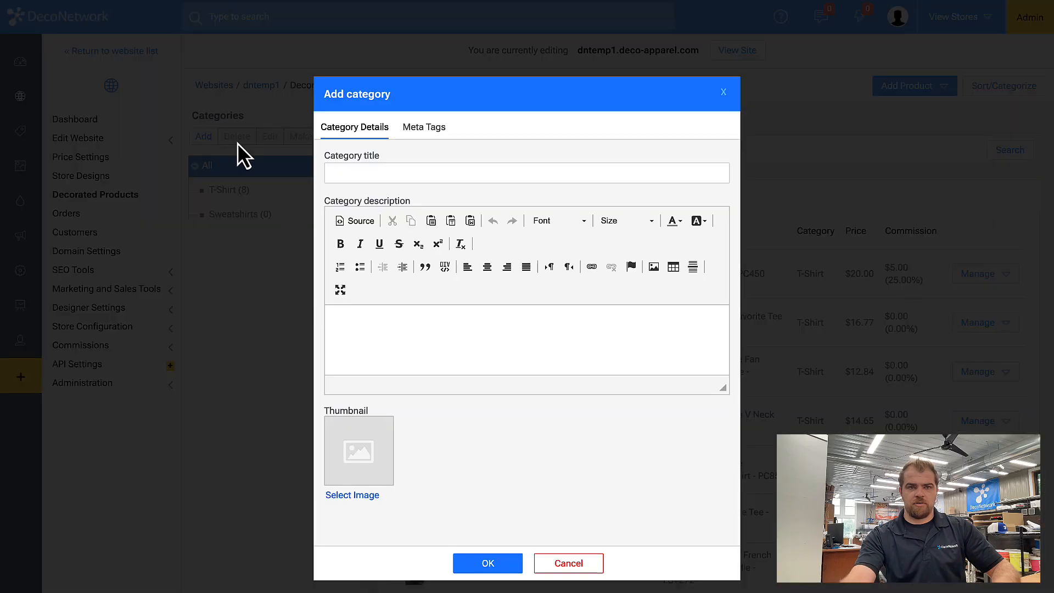
left_click(419, 167)
type("Ladies")
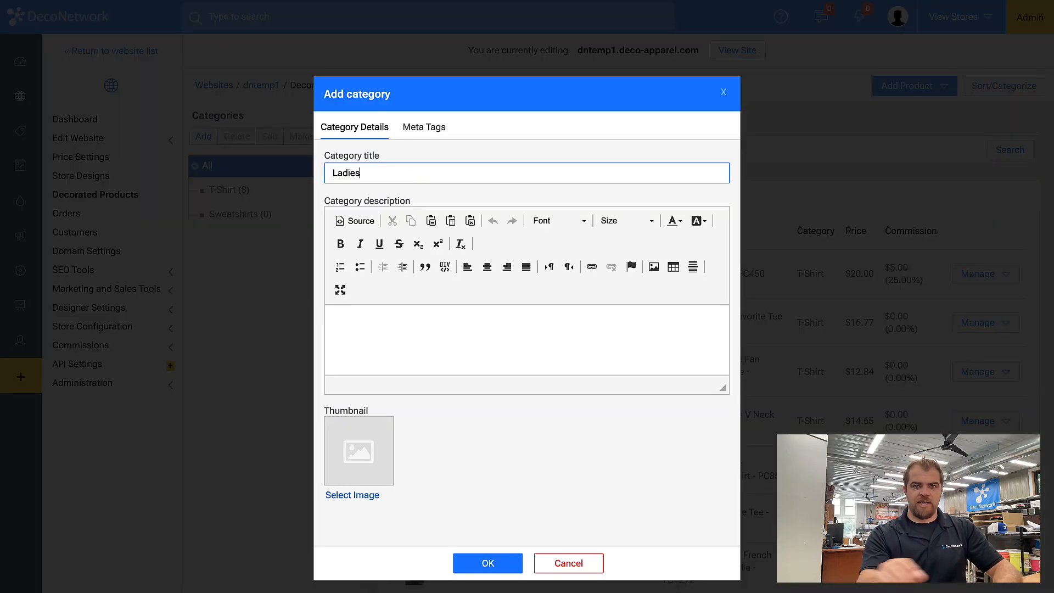
left_click(497, 563)
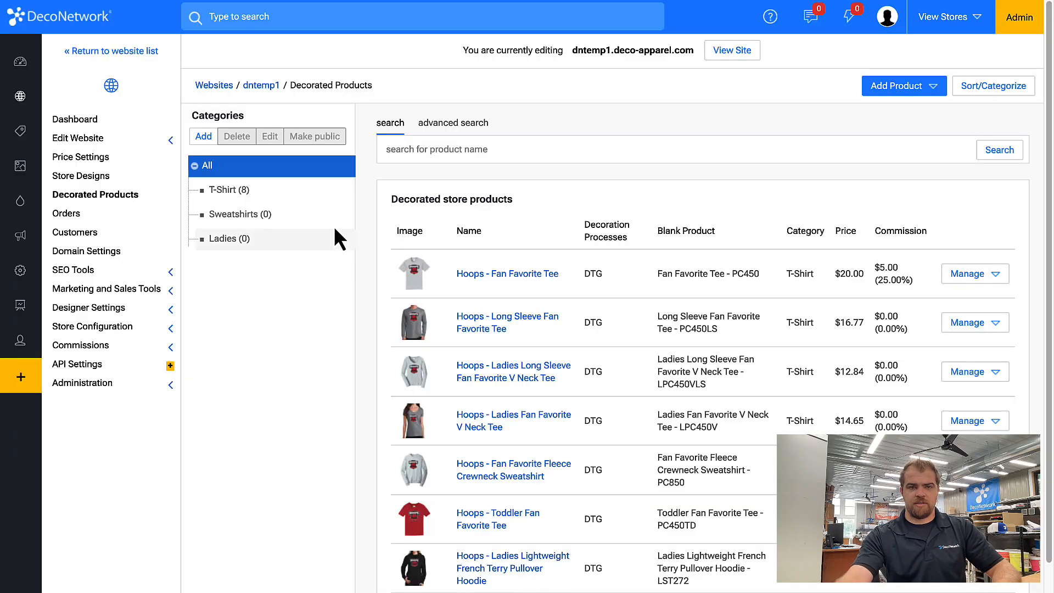
left_click(213, 136)
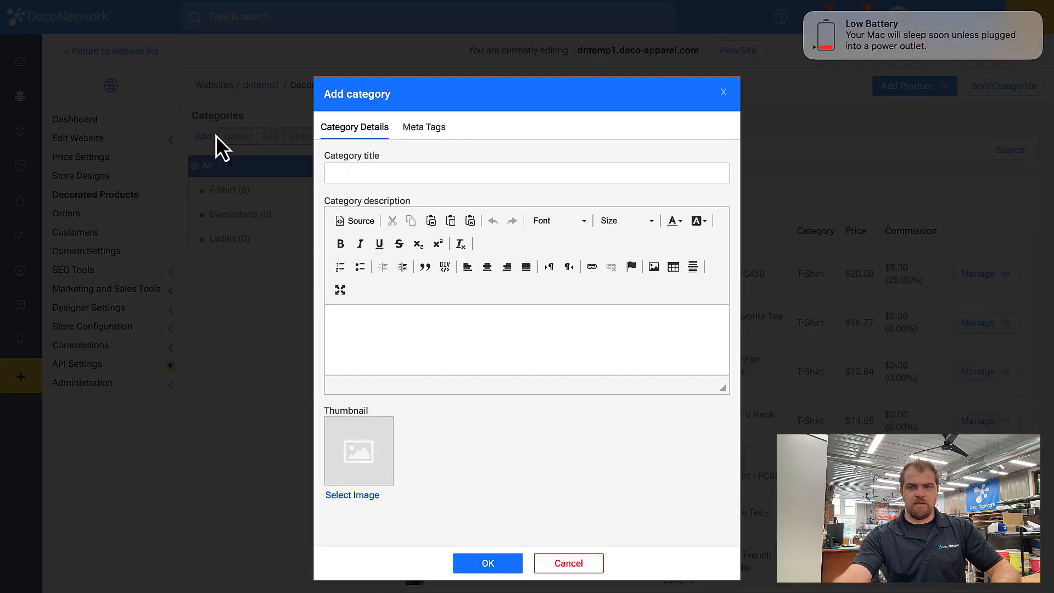
left_click(455, 173)
type("Youth")
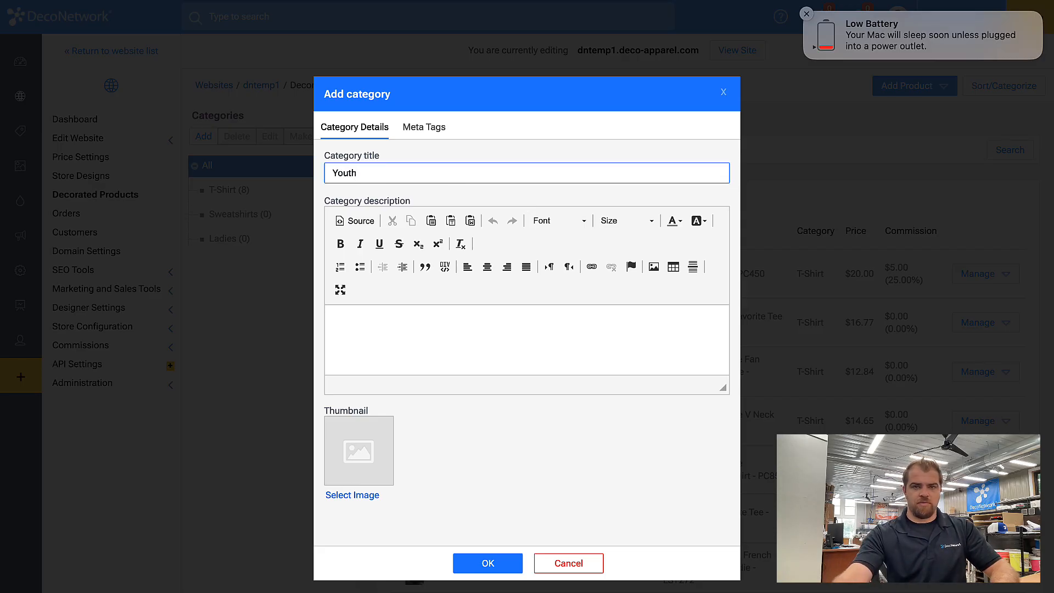
left_click(483, 566)
left_click(900, 87)
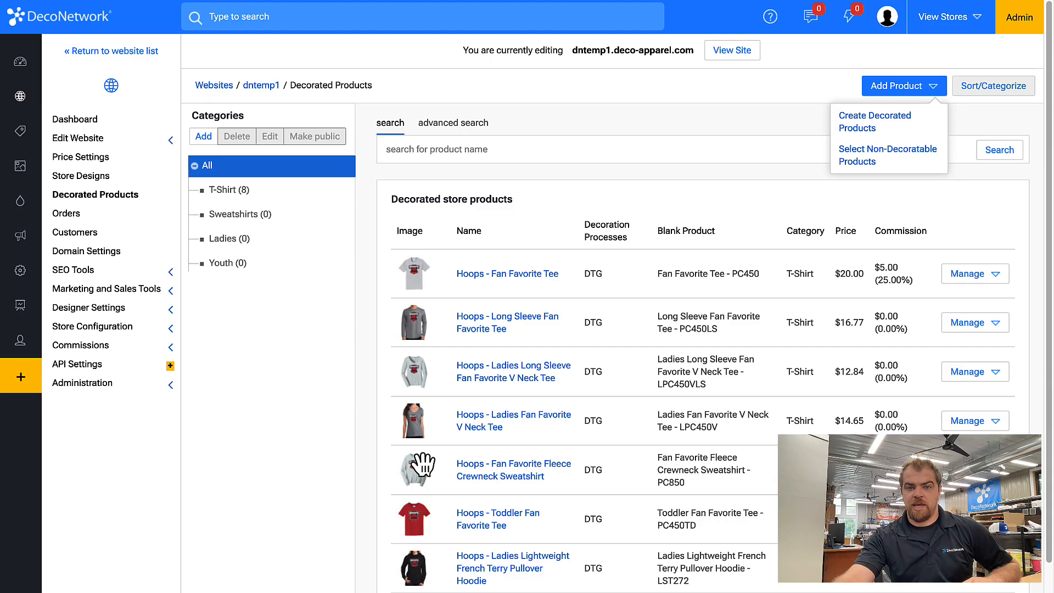
Drag the black hoodie into the Ladies category
left_click_drag(414, 568, 276, 198)
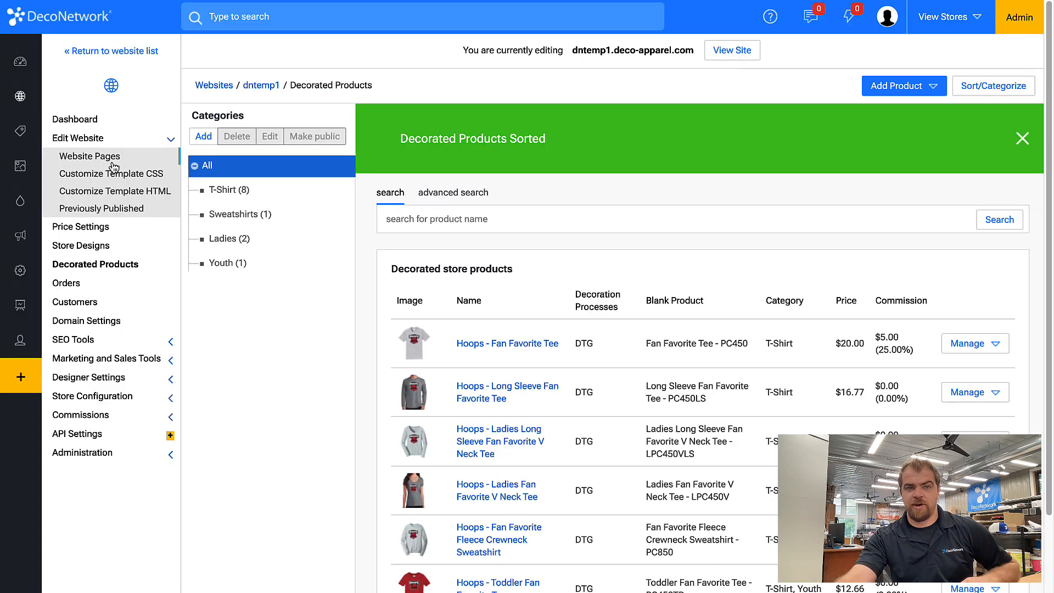
Set the Decorated Product Listing to display categories as tabs and save the Ladies tab
left_click(111, 163)
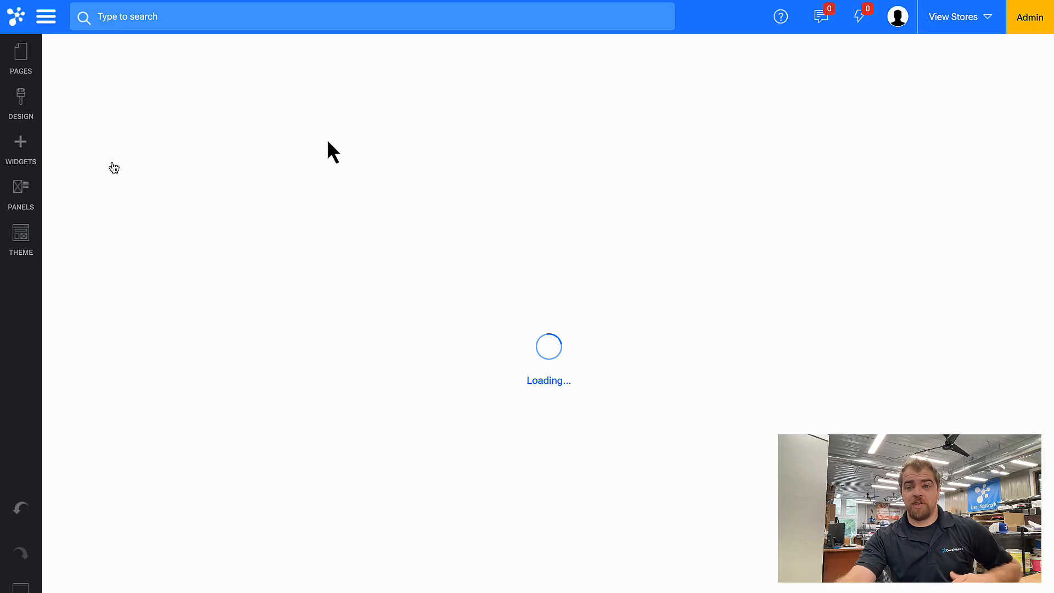
left_click(24, 150)
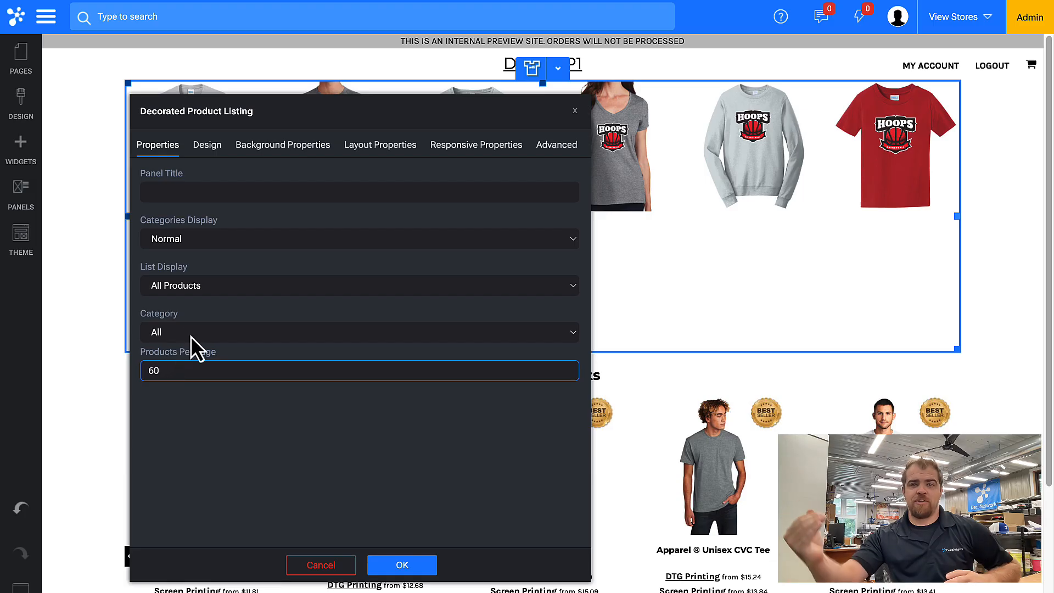
left_click(186, 252)
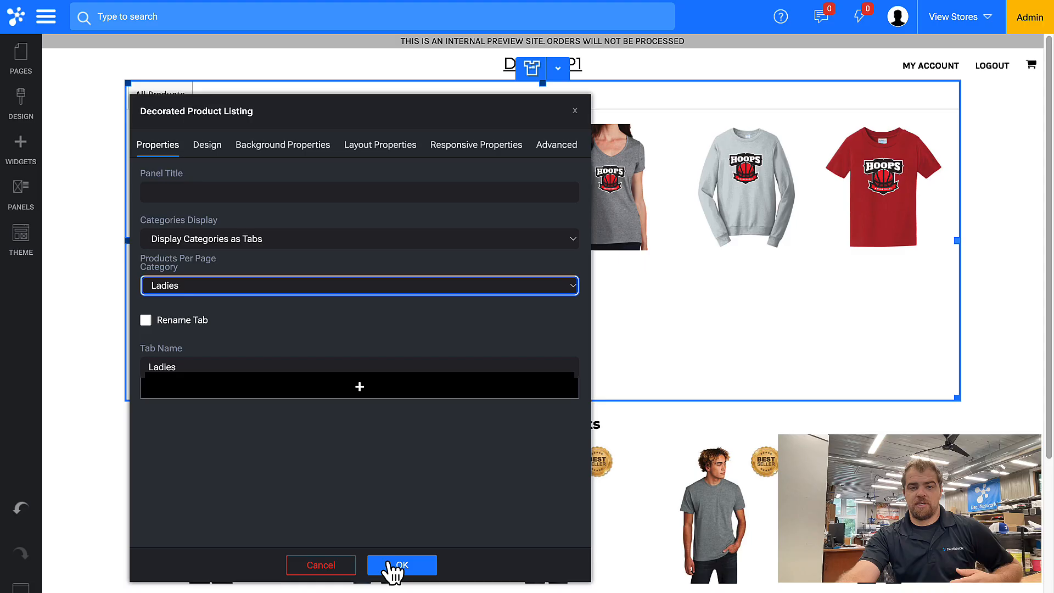
left_click(394, 566)
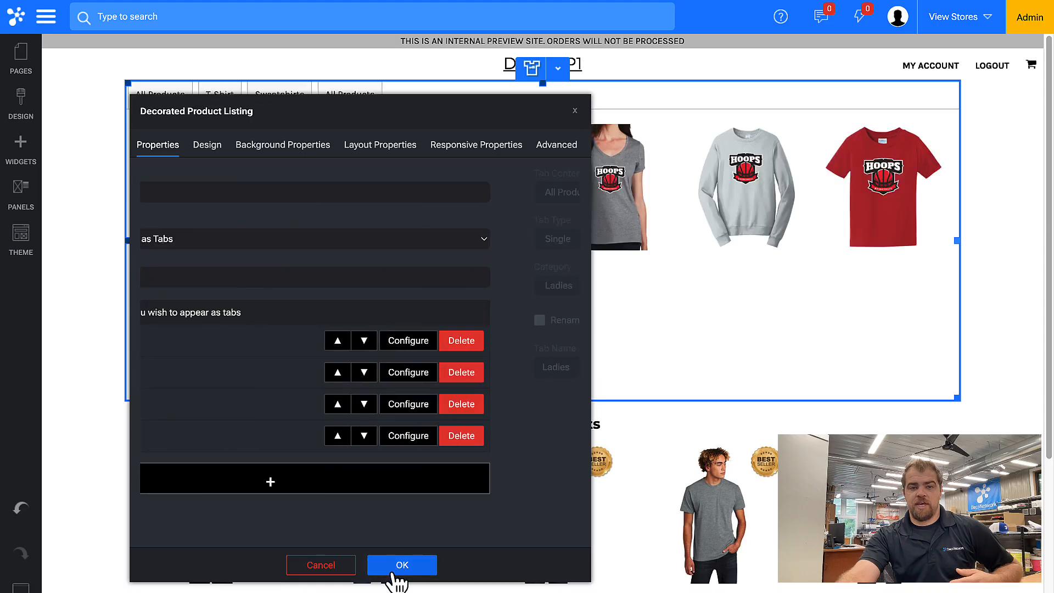
Add a Youth tab and give product names line height 1.5 and minimum height 36
left_click(302, 479)
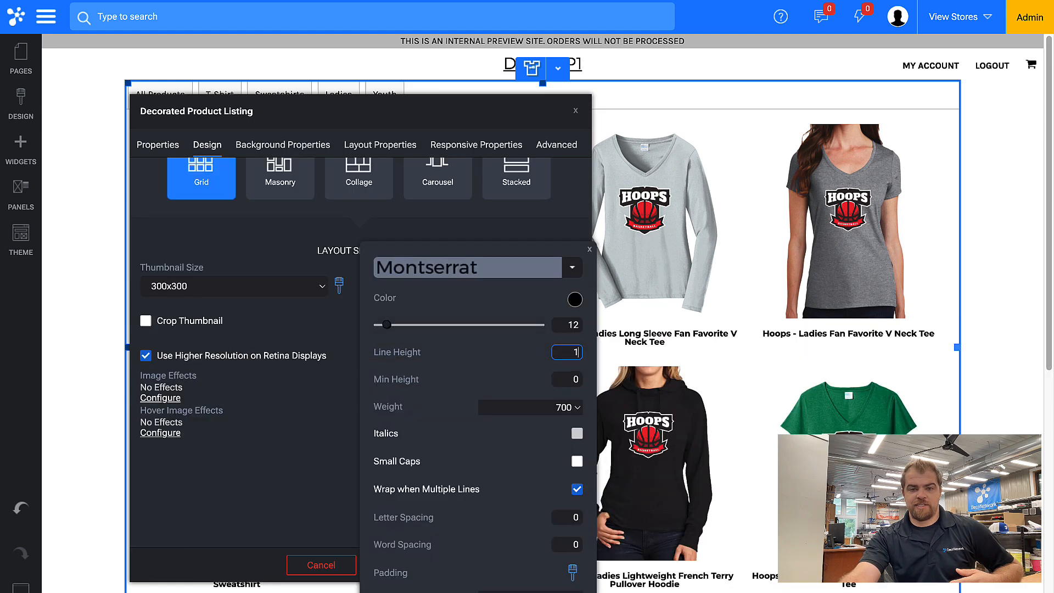
type(".5")
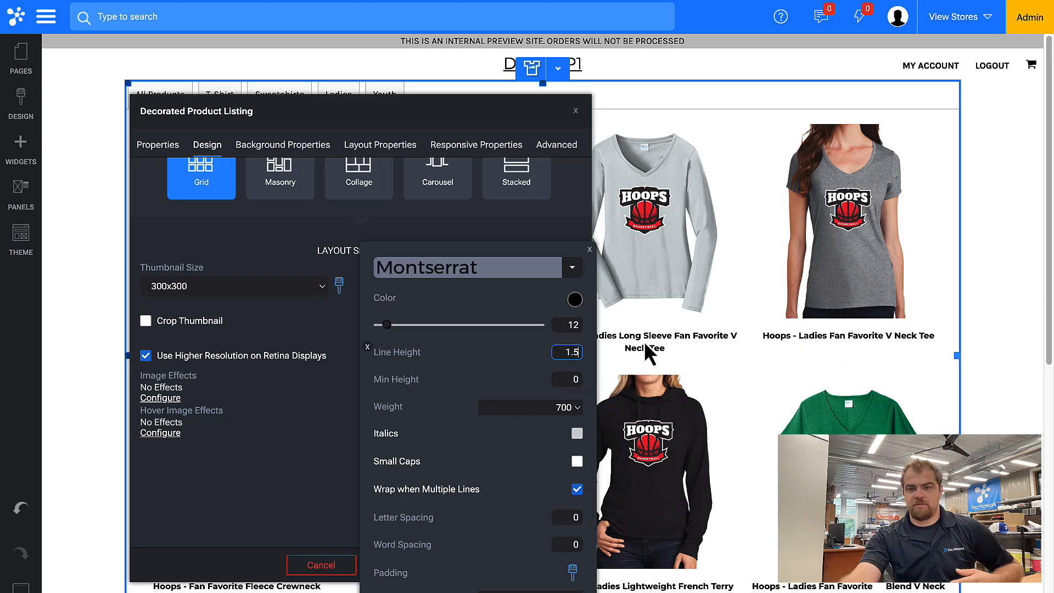
left_click(577, 378)
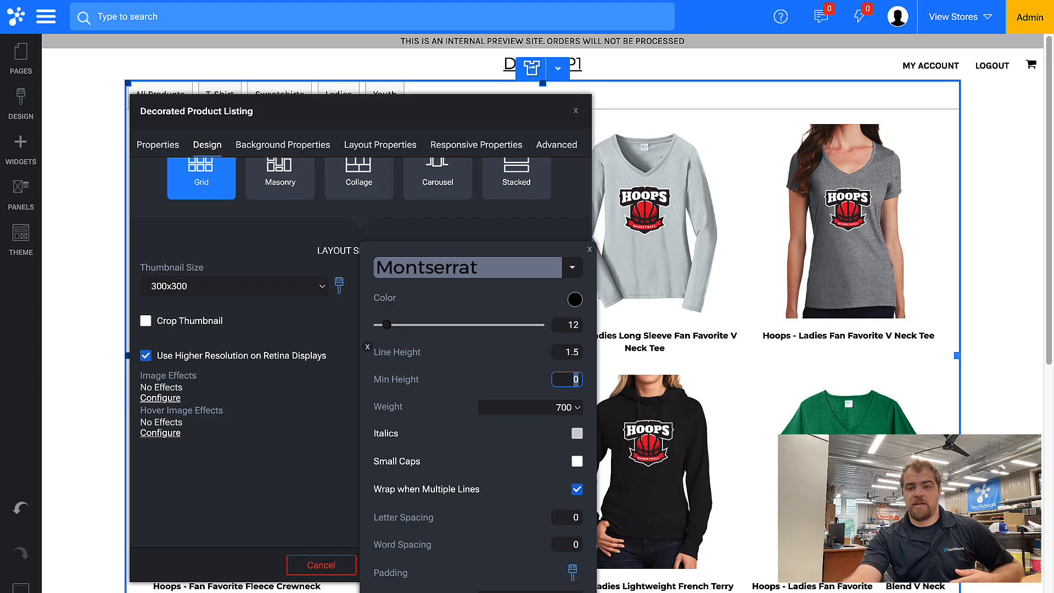
type("36")
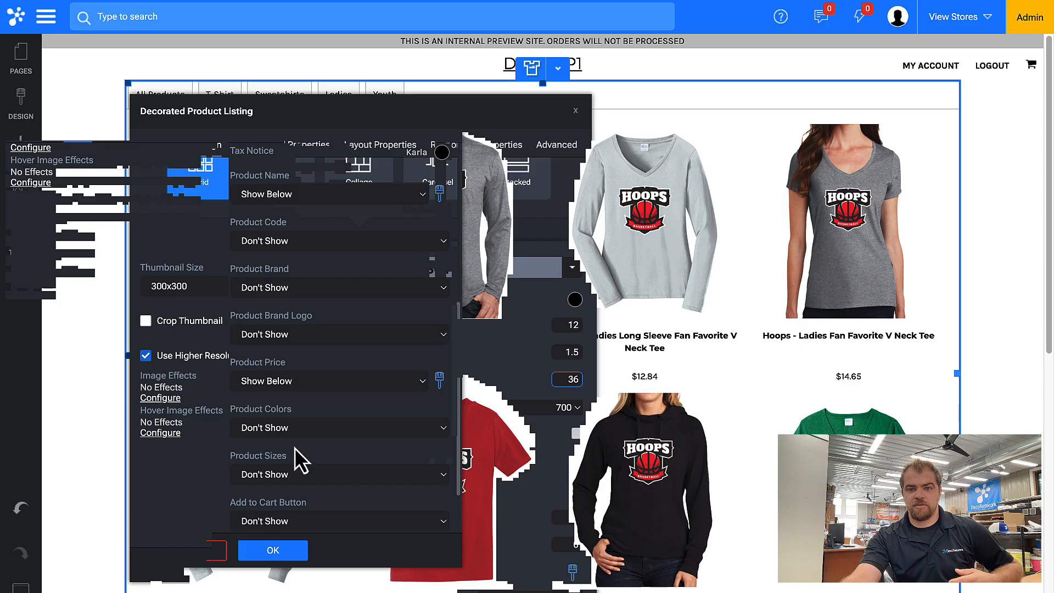
Style the product price font blue with weight 700, back in the listing layout settings
left_click(432, 383)
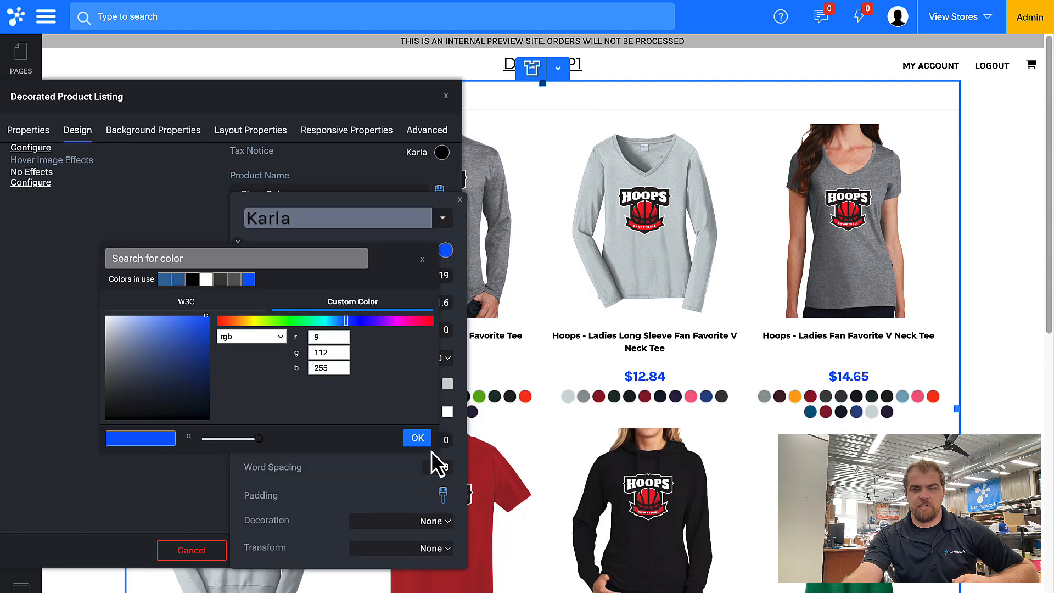
left_click(413, 441)
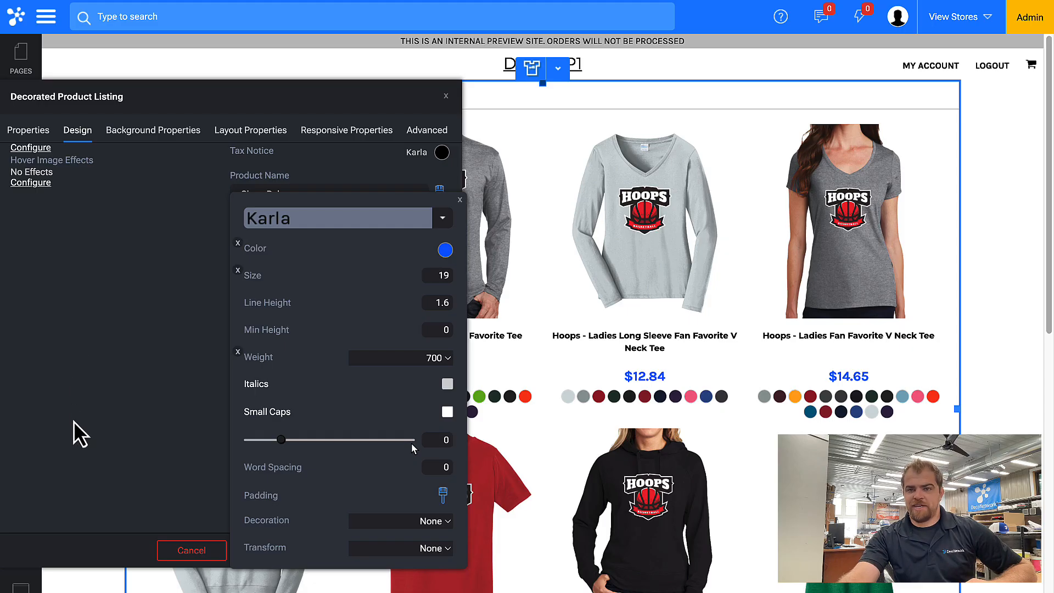
left_click(70, 133)
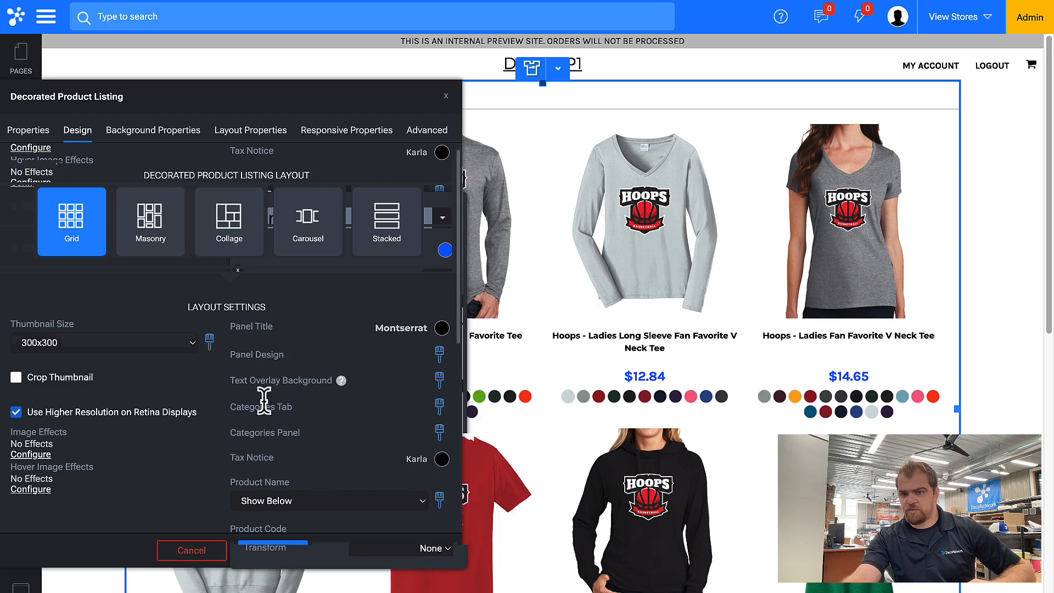
Give the Categories Tab style a light background colour and return to Design
left_click(441, 409)
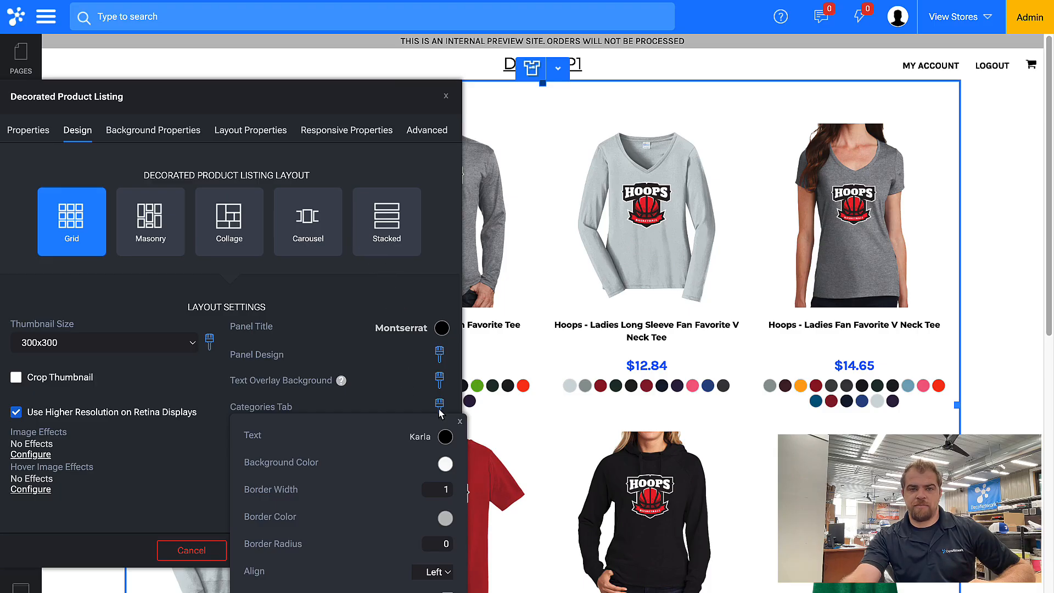
left_click(371, 347)
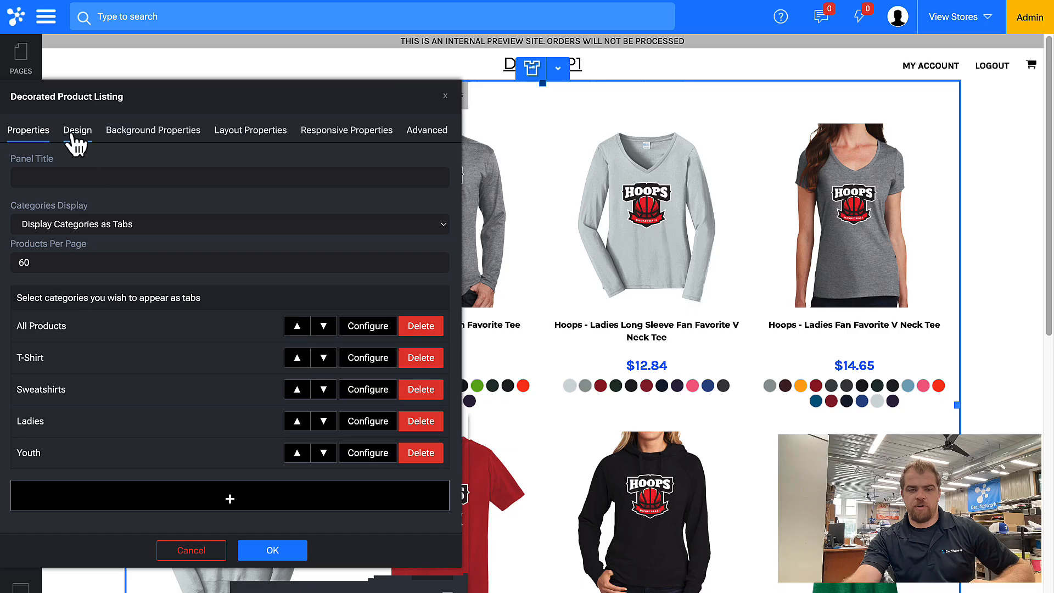
left_click(75, 137)
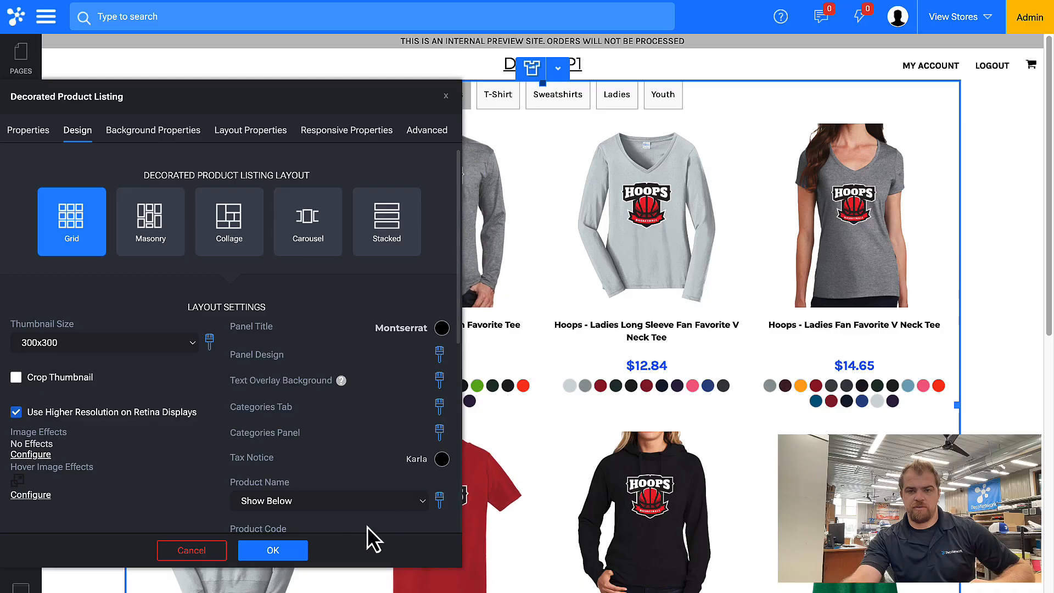
Apply the product listing settings and bring up the empty top row's menu
left_click(273, 549)
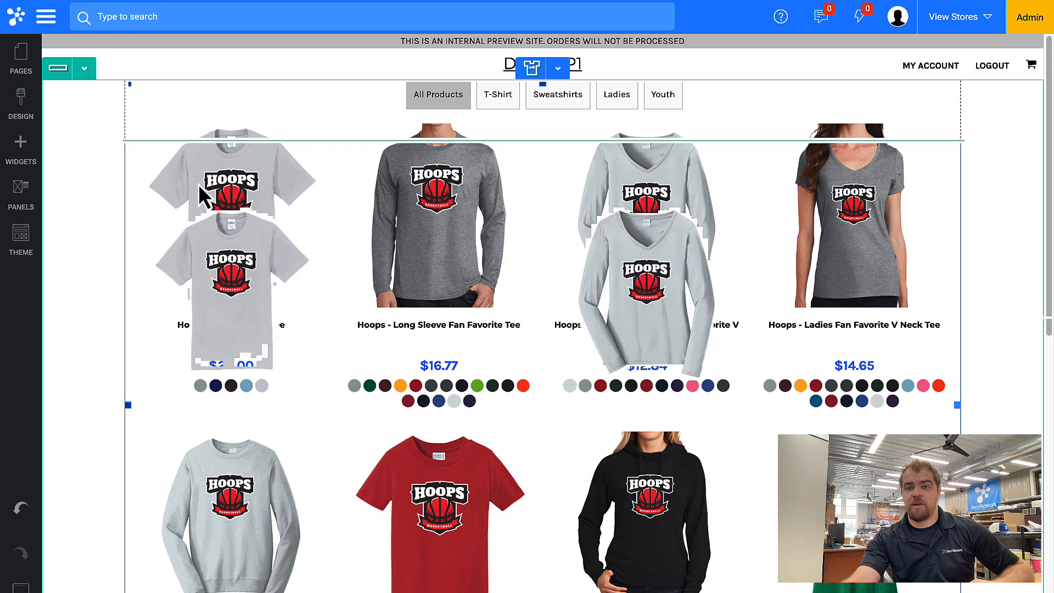
left_click(84, 68)
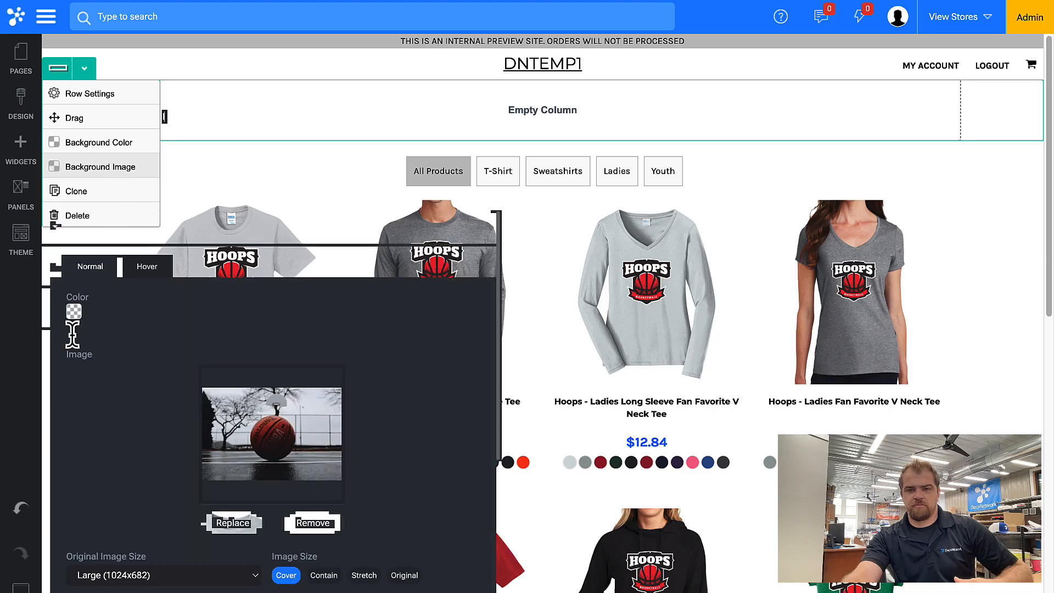
Set the basketball photo as the top row background at Huge size with brightness 60
scroll(146, 527, "down", 4)
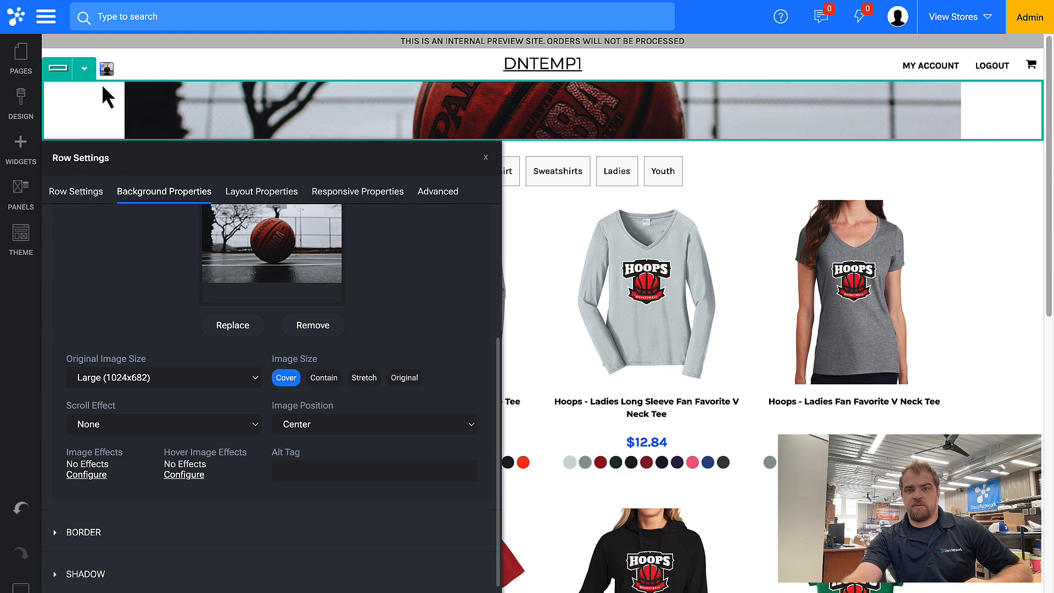
left_click(107, 69)
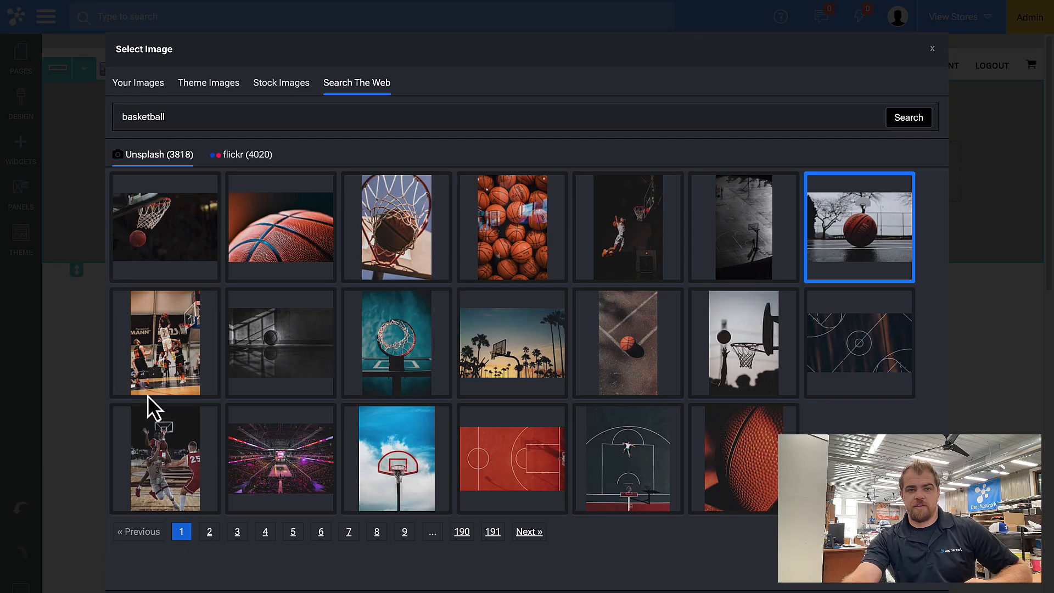
left_click(147, 416)
left_click(148, 410)
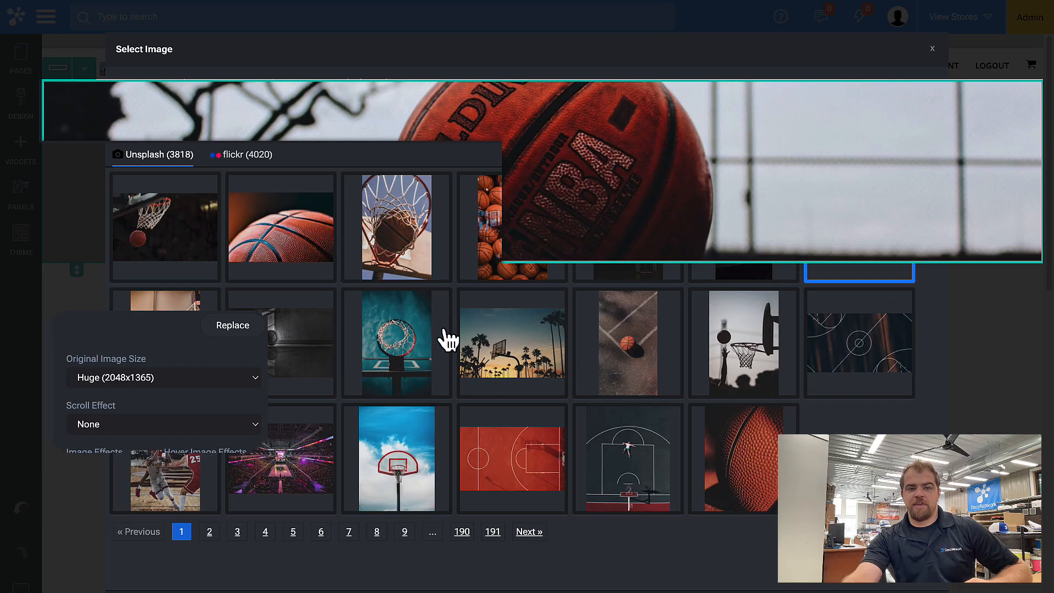
left_click(484, 372)
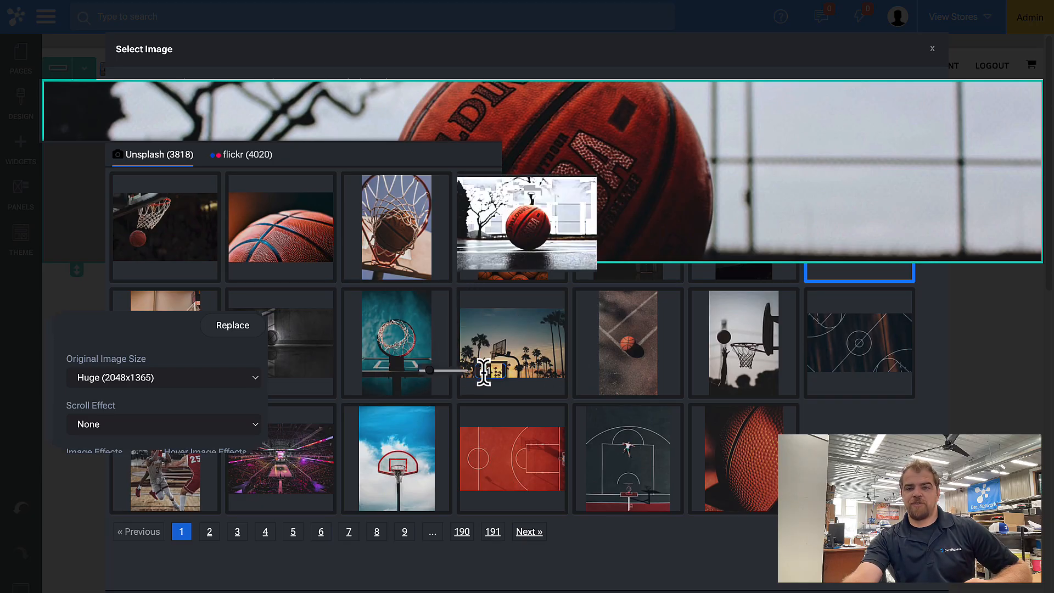
double_click(483, 372)
type("60")
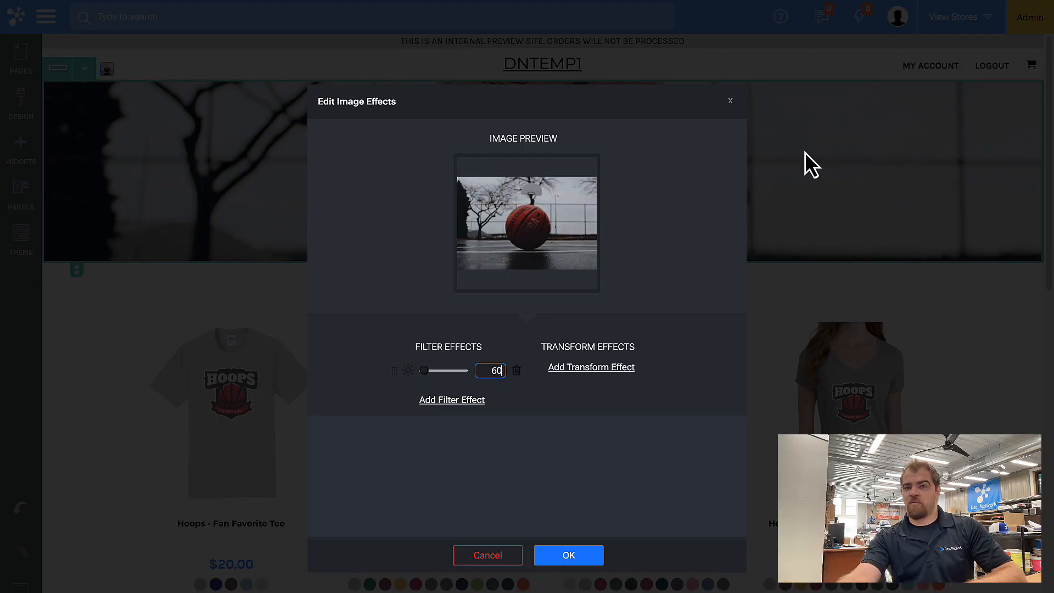
left_click(104, 70)
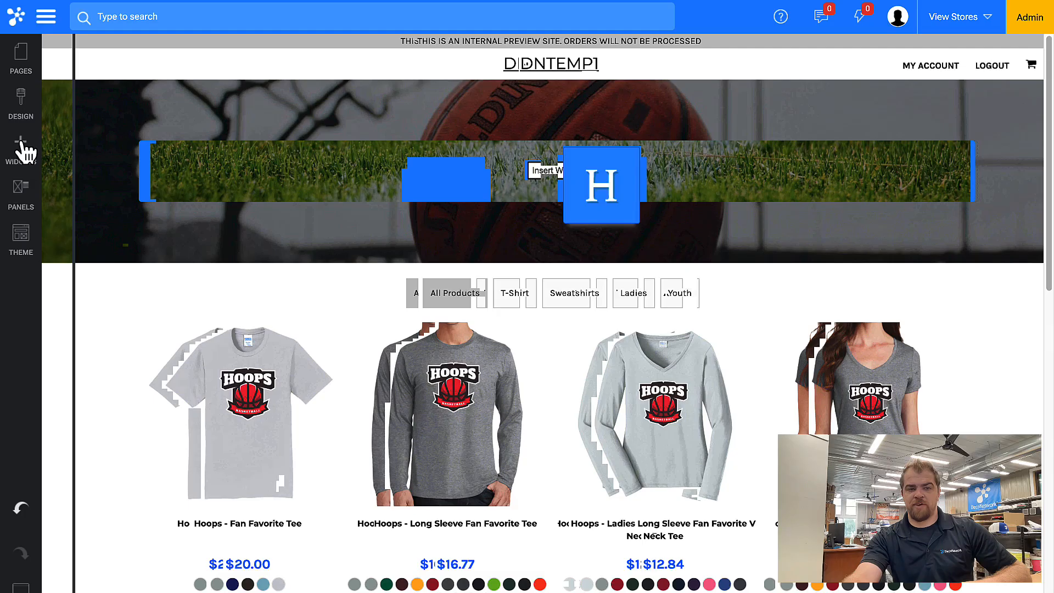
Add a white Oswald size-60 Heading widget to the banner reading 'Get Your Hoops B'
left_click(19, 150)
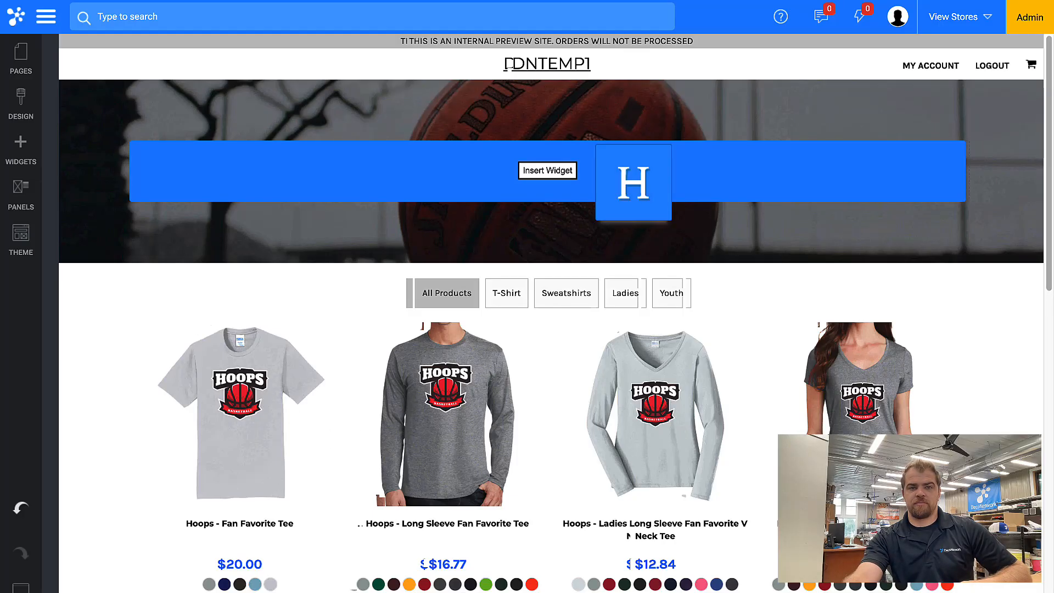
left_click(221, 127)
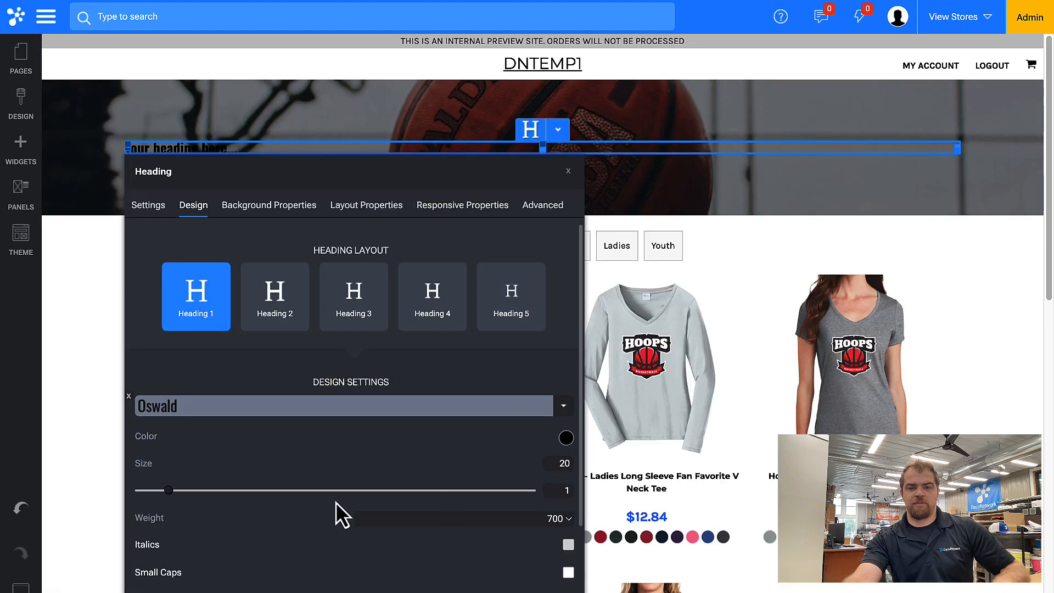
mouse_move(189, 464)
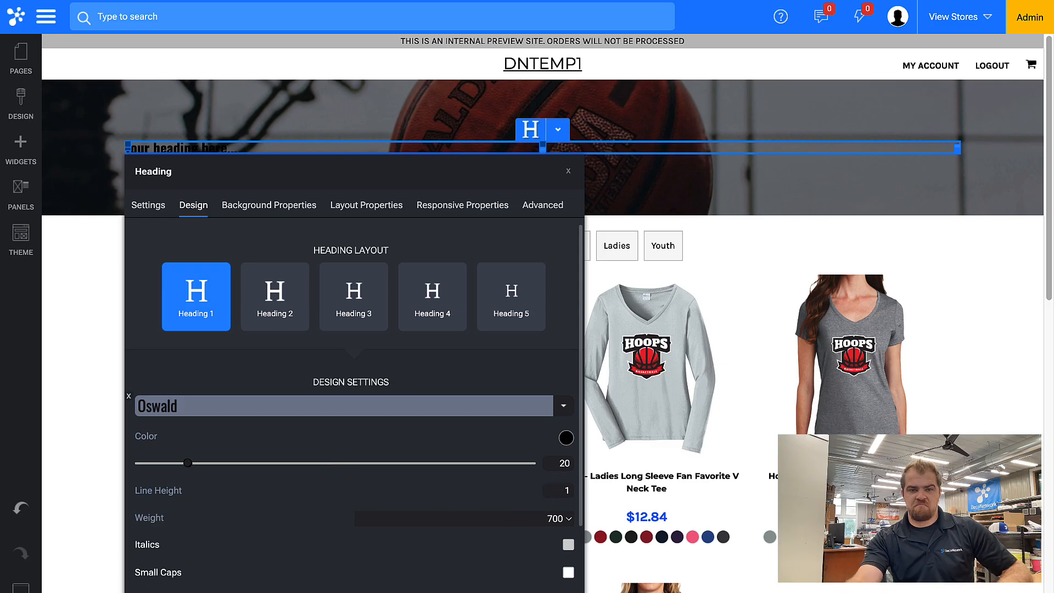
left_click(566, 438)
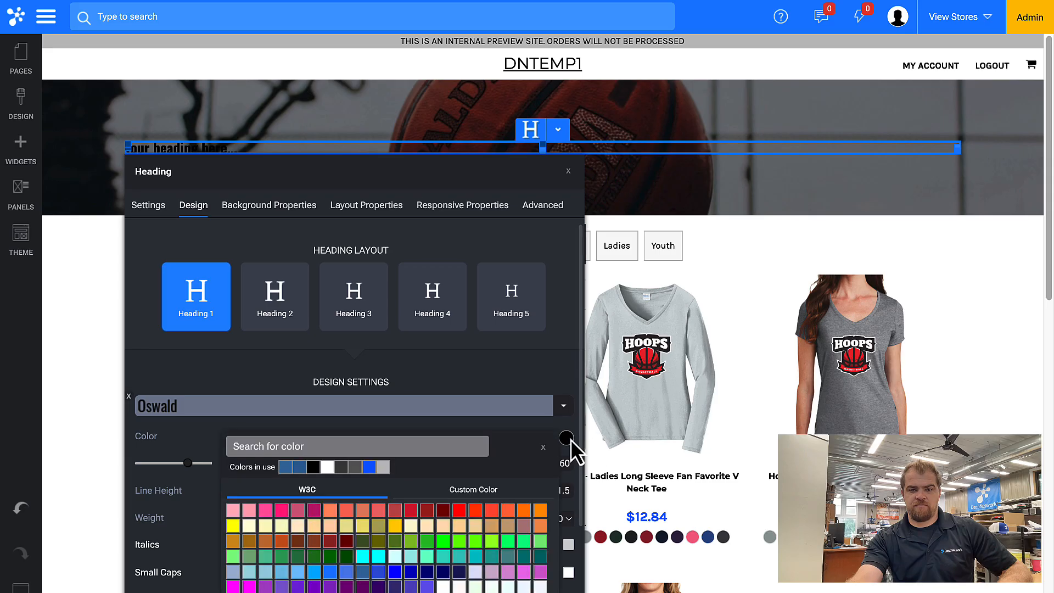
left_click(327, 466)
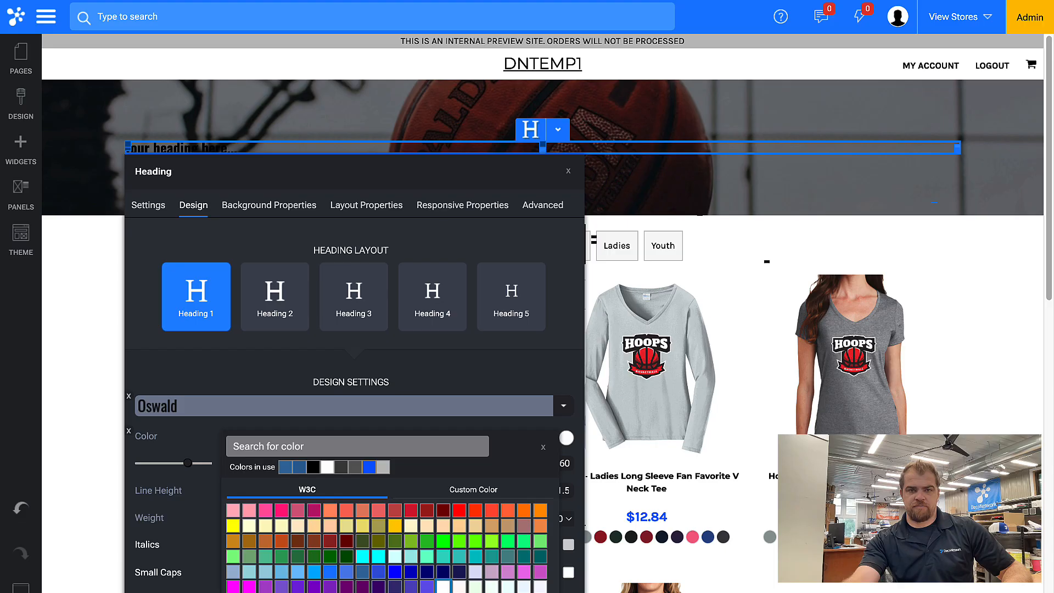
type("Get Your Hoops B")
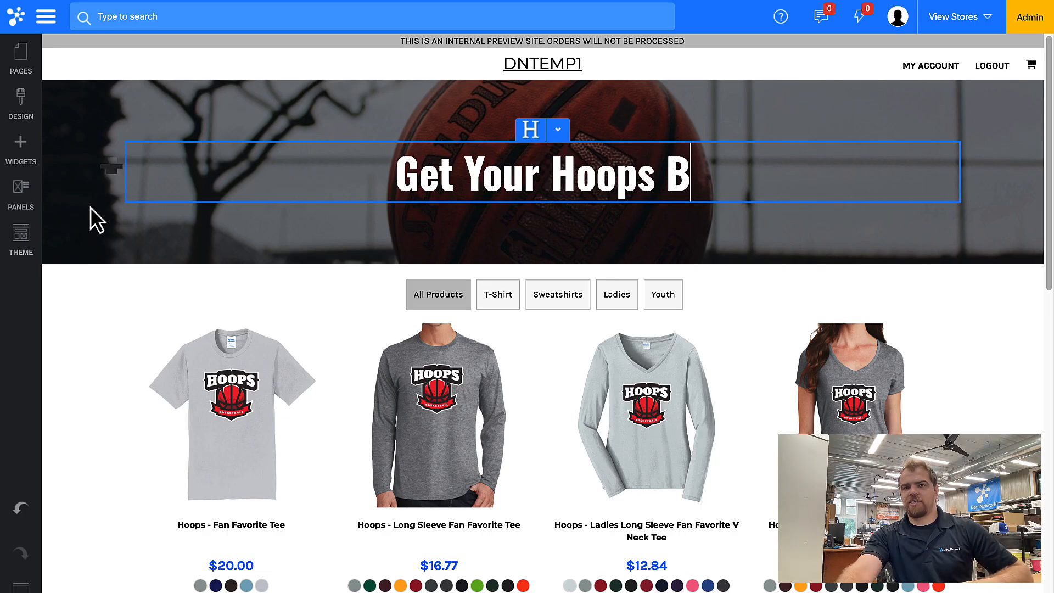
Reopen the banner heading's settings to switch it to uppercase
left_click(59, 217)
scroll(258, 522, "down", 2)
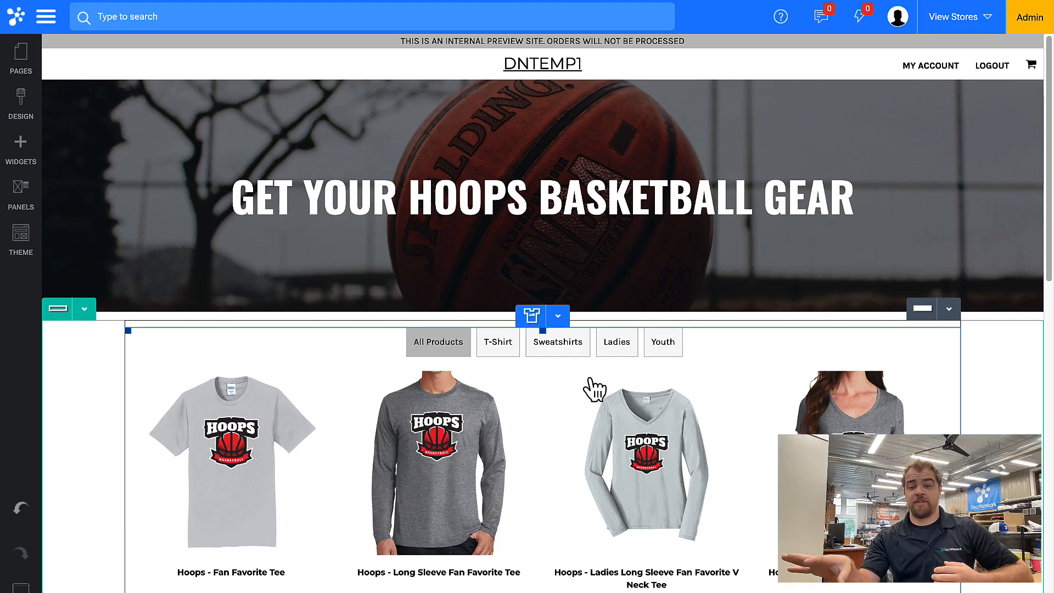
Save the store page with Ctrl+S and confirm the Save Complete dialog
key("ctrl+s")
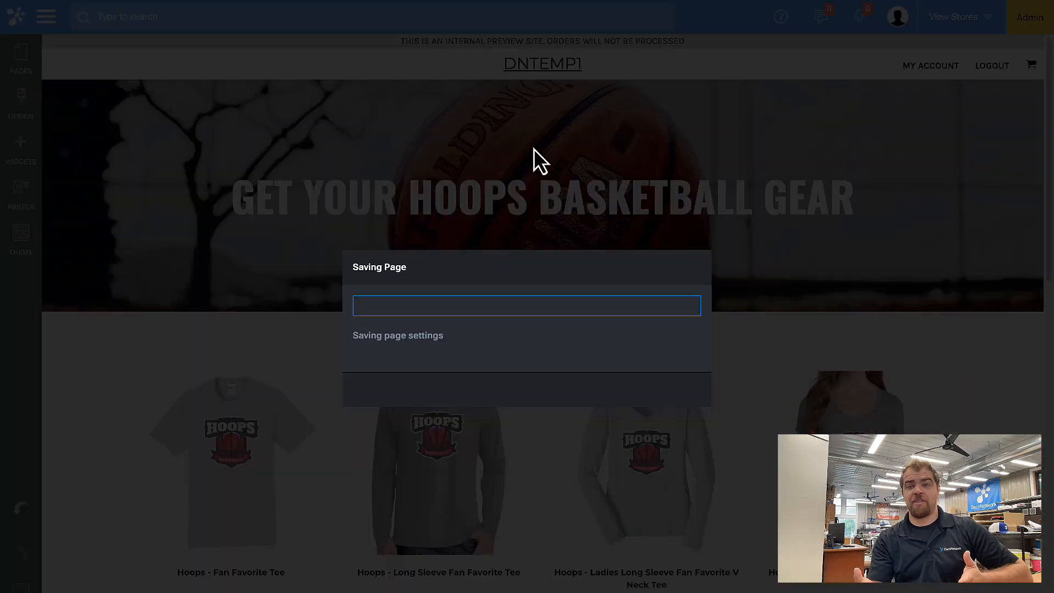
left_click(552, 395)
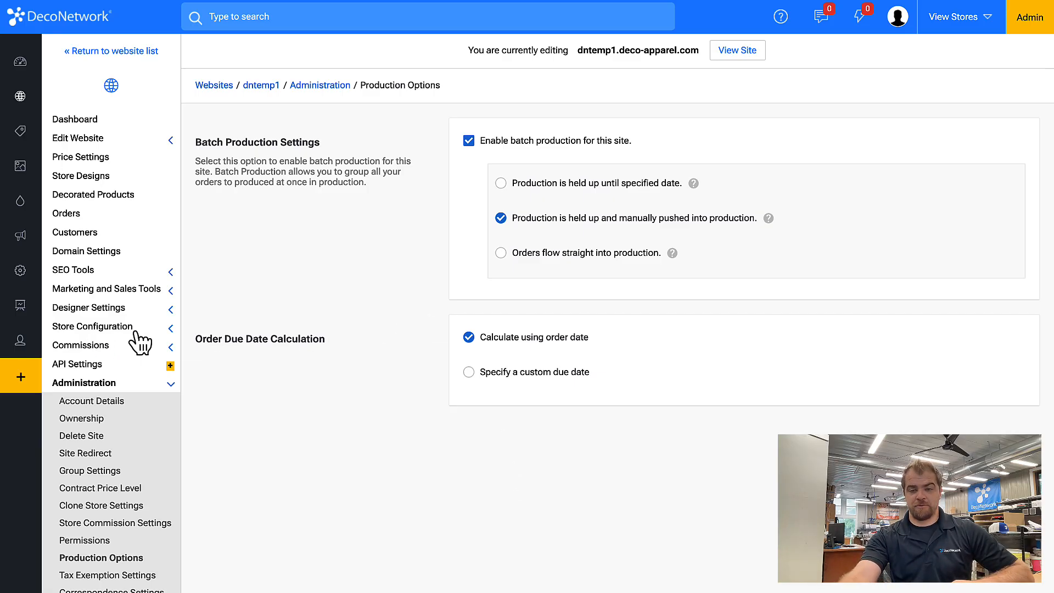
Go to Store Configuration > Close Store Options for dntemp1
scroll(148, 420, "down", 3)
left_click(117, 467)
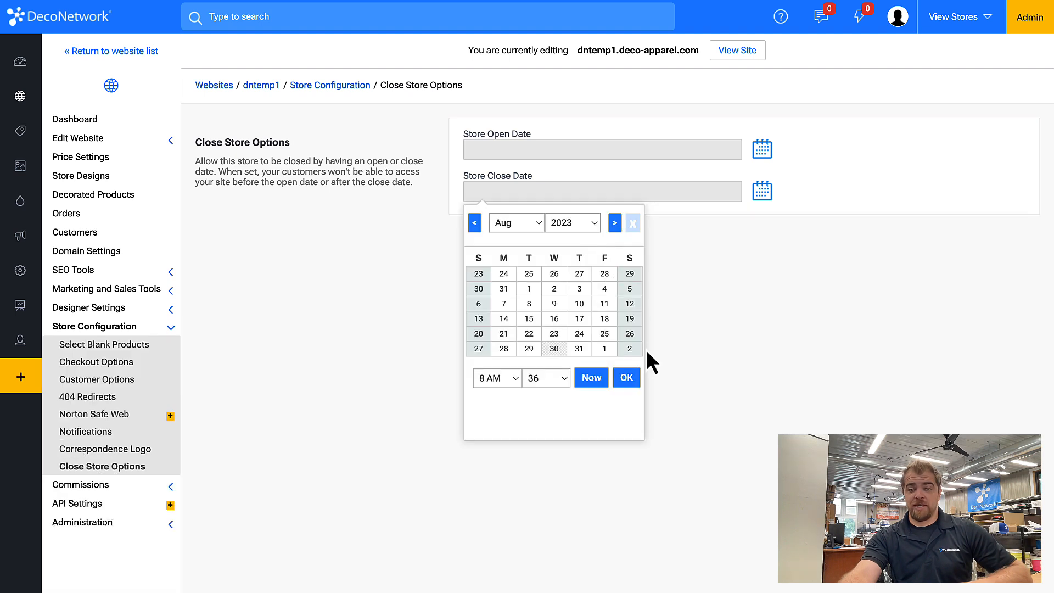
Pick 2 September 2023 as the Store Close Date
left_click(629, 349)
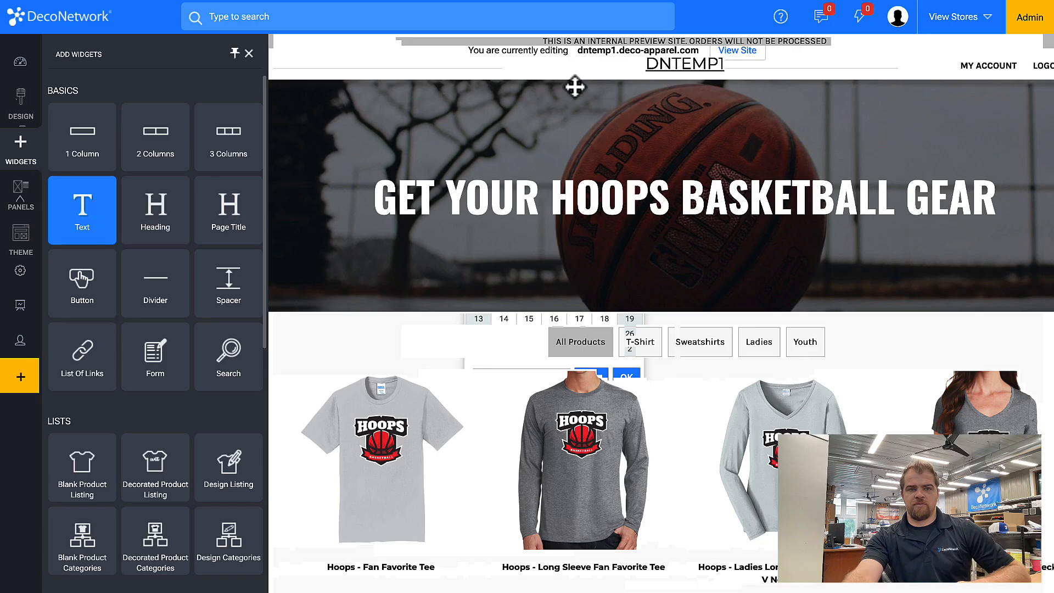
Make the new heading size 32, edit its order-before-close text, and add a Countdown Timer below
left_click(690, 78)
mouse_move(674, 362)
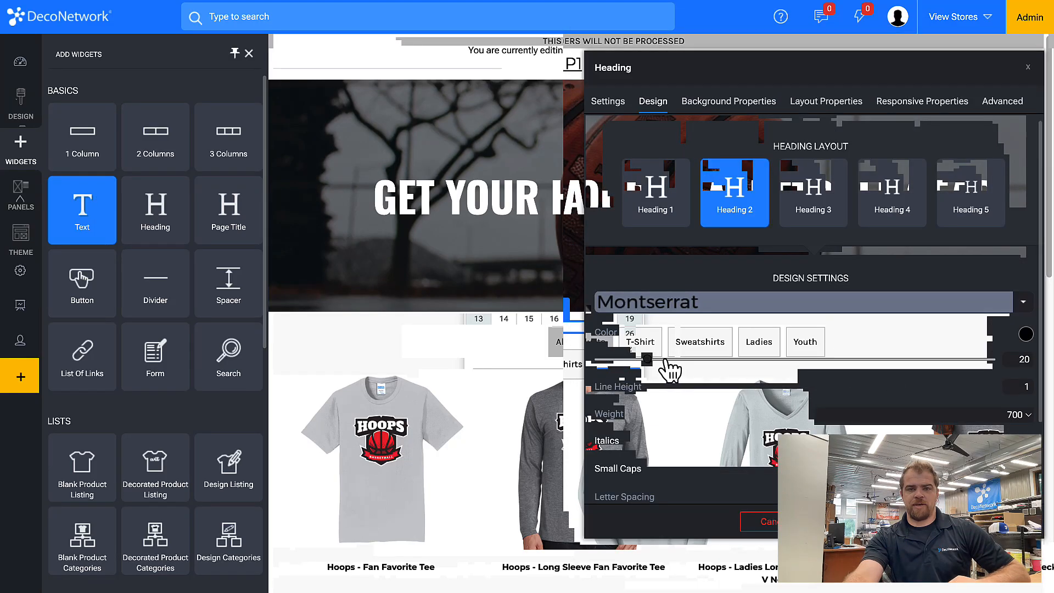
left_click_drag(661, 361, 687, 362)
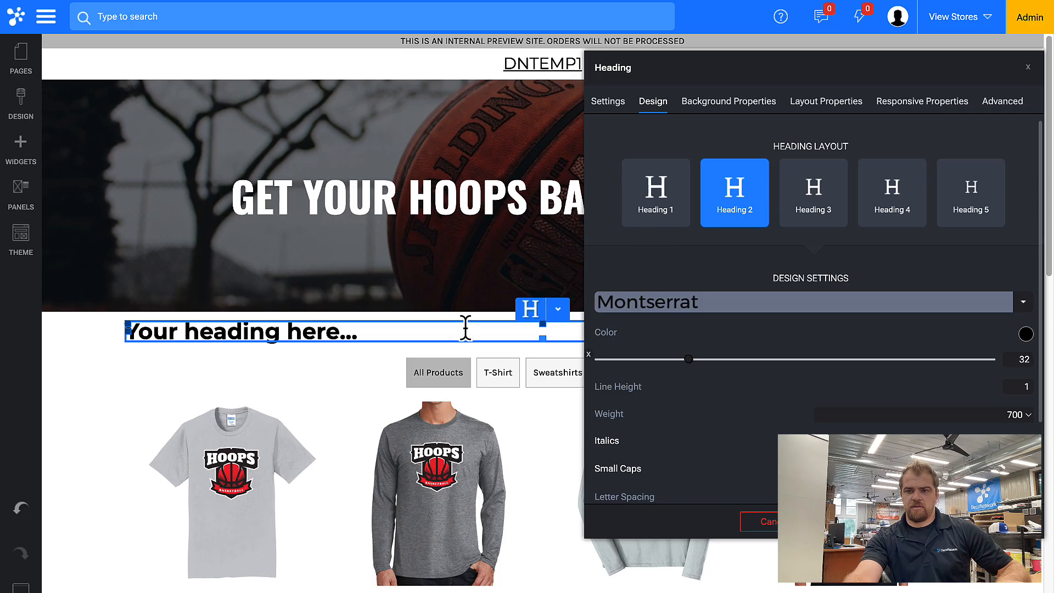
double_click(482, 336)
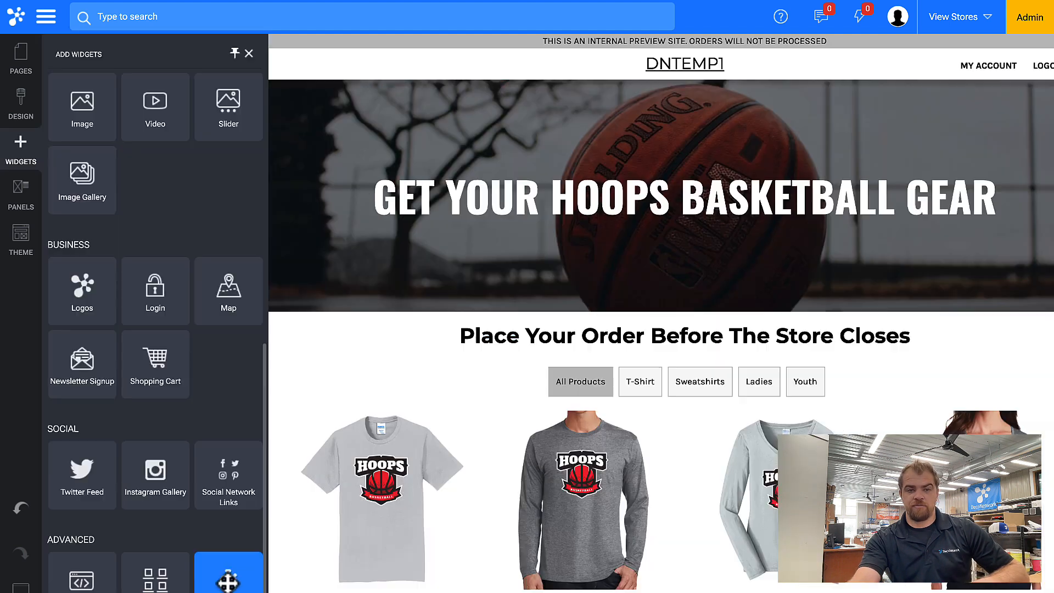
left_click_drag(228, 580, 476, 341)
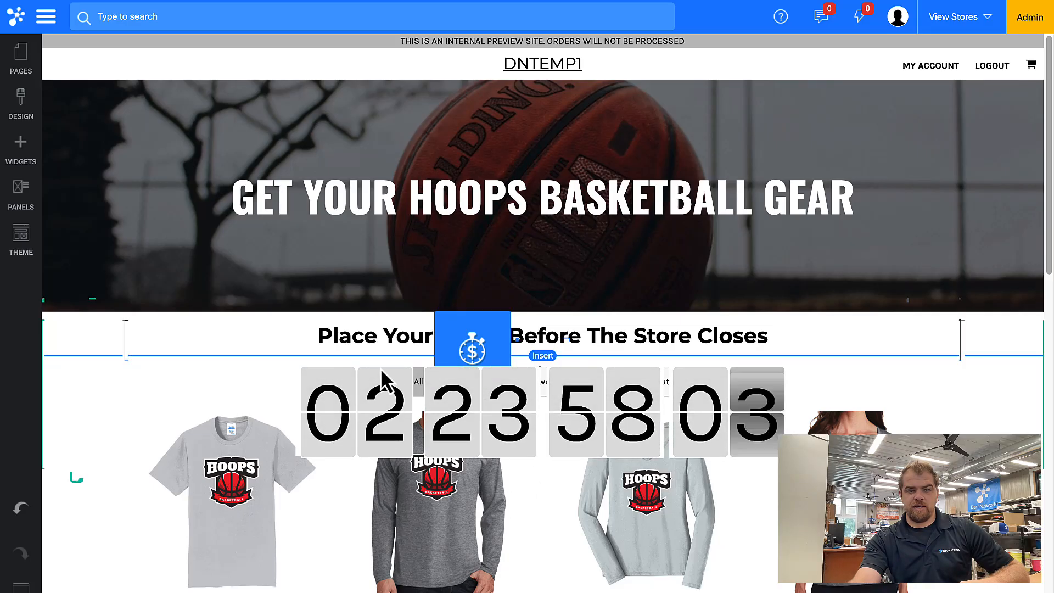
Add an 'All Ordes' heading below the countdown timer and open the section's outline type choices
left_click(391, 398)
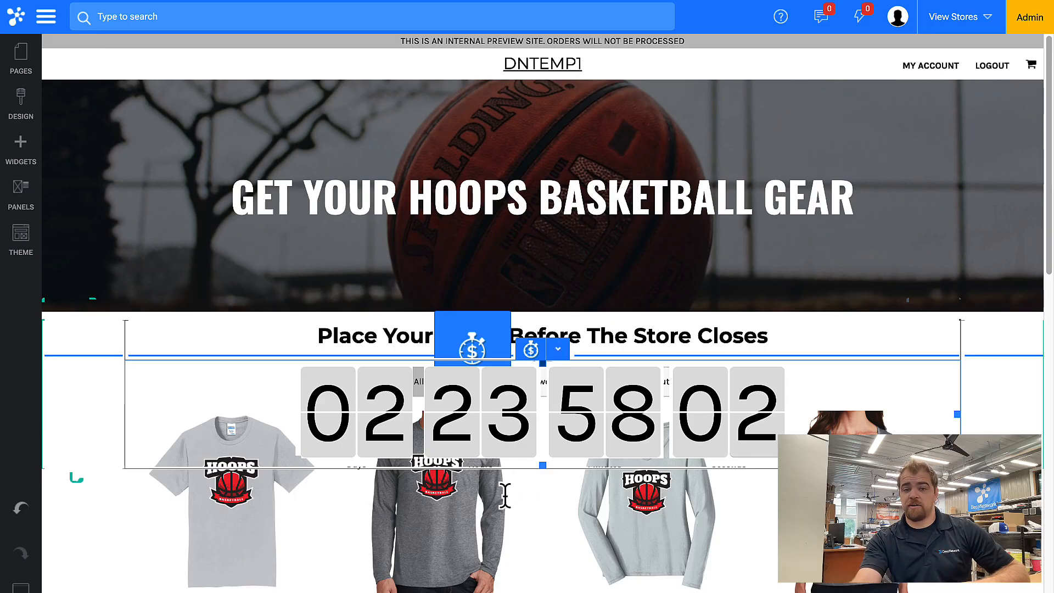
type("All")
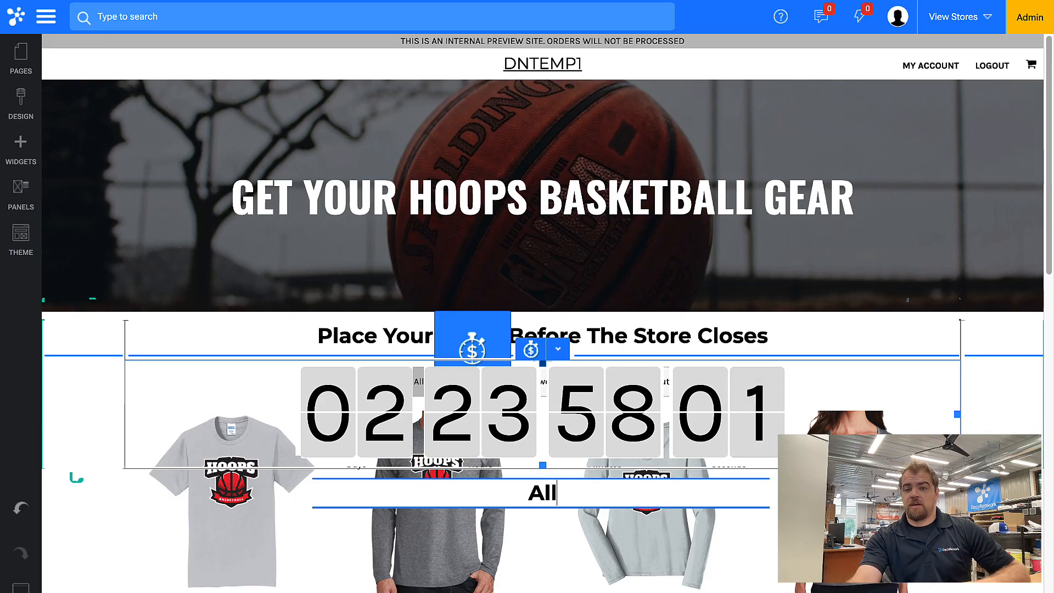
type(" Ordes")
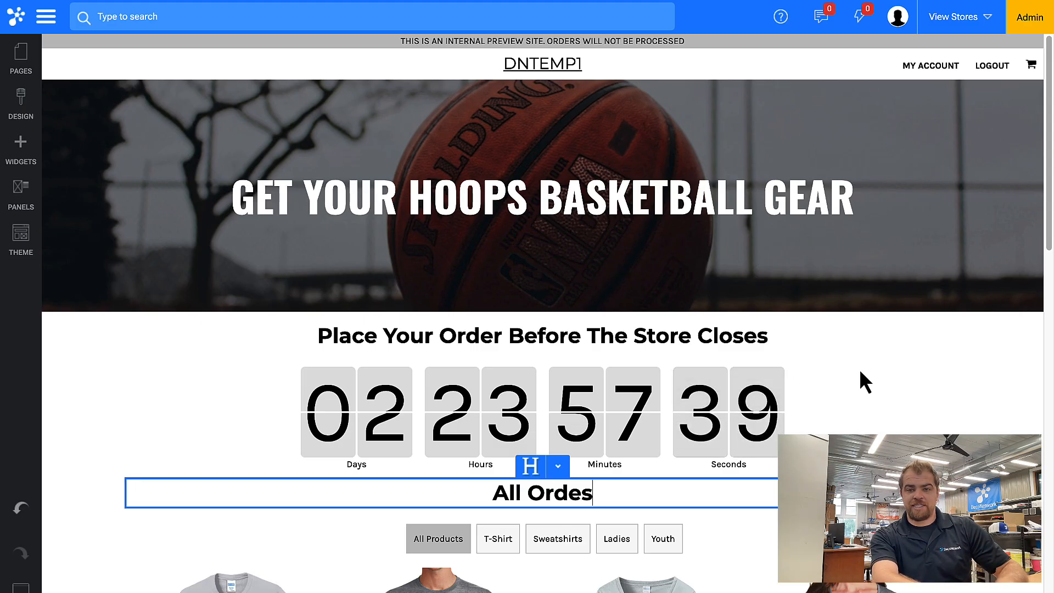
left_click(861, 384)
left_click(594, 495)
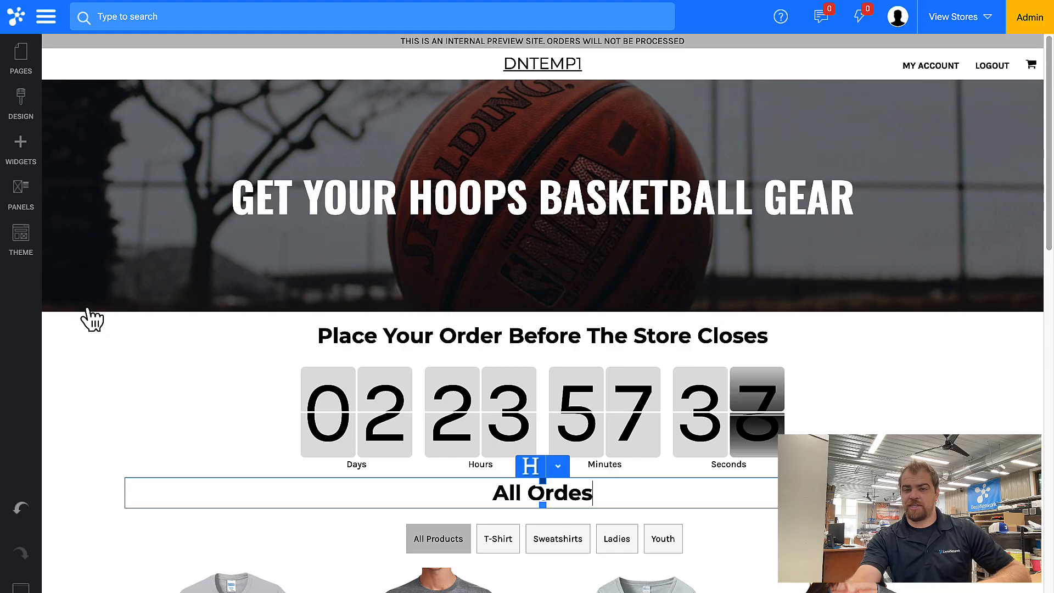
left_click(104, 194)
left_click(114, 264)
Turn the countdown section's outline on and start editing the contact form's heading
left_click(115, 273)
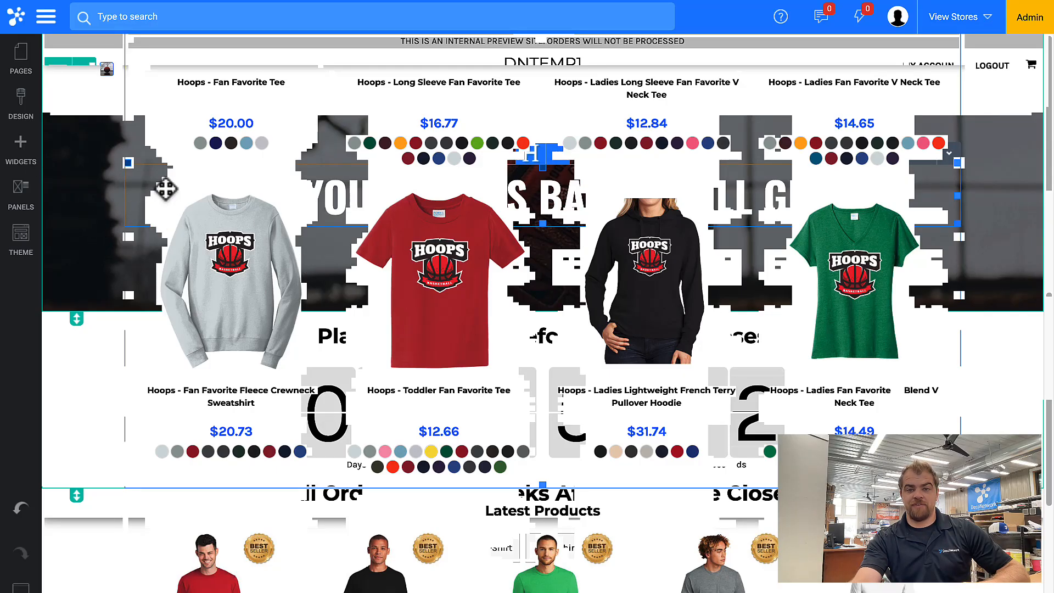
left_click(535, 499)
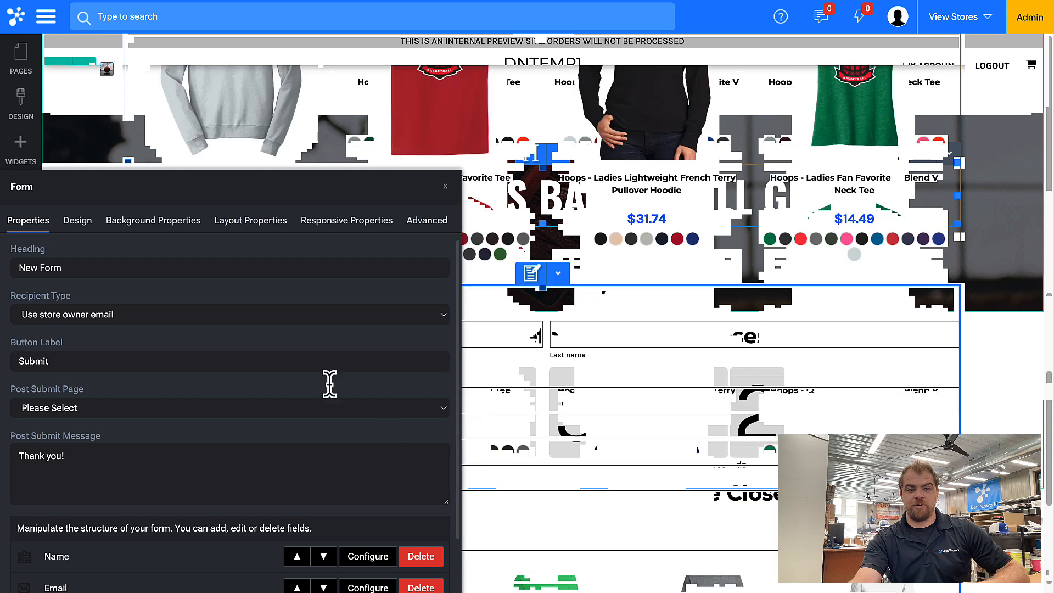
left_click(90, 267)
Select the whole 'New Form' heading and bring up the Name row's layout properties
left_click_drag(90, 267, 19, 268)
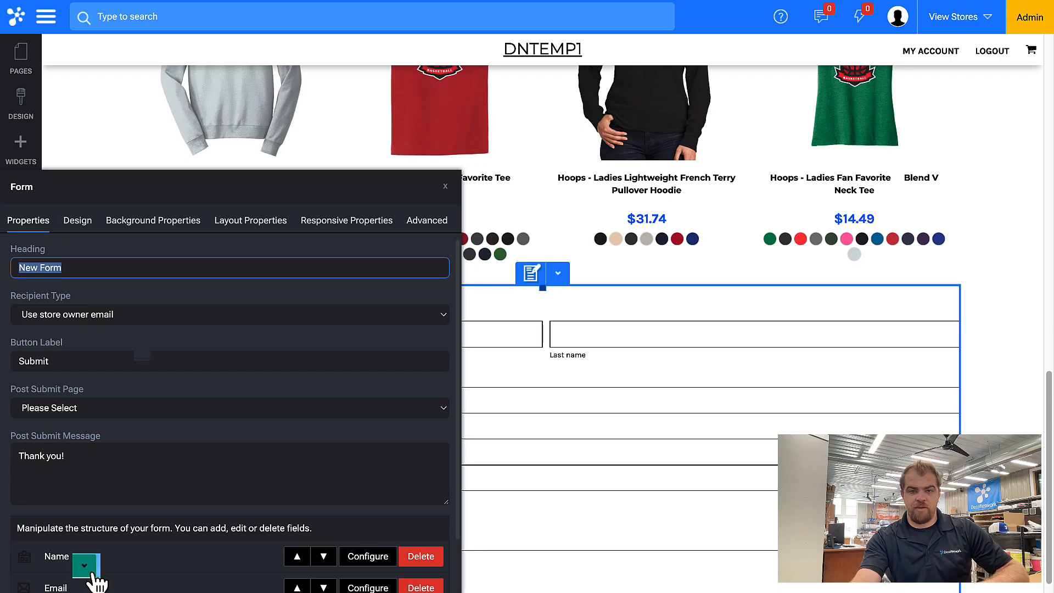
left_click(93, 571)
left_click(220, 220)
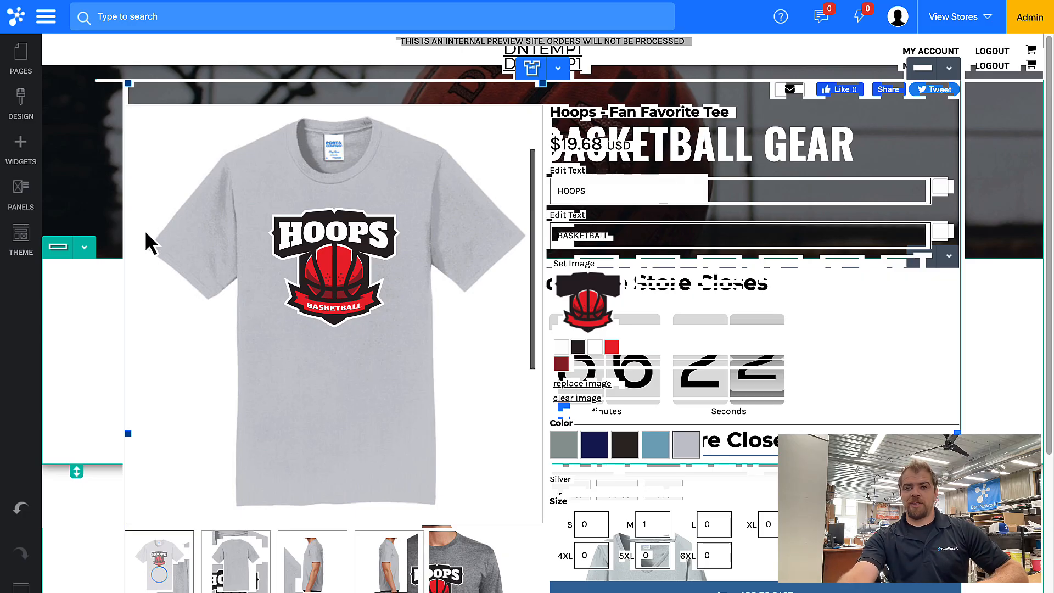
Set the product page's Blank Product Description Position to Extra Details
left_click(373, 183)
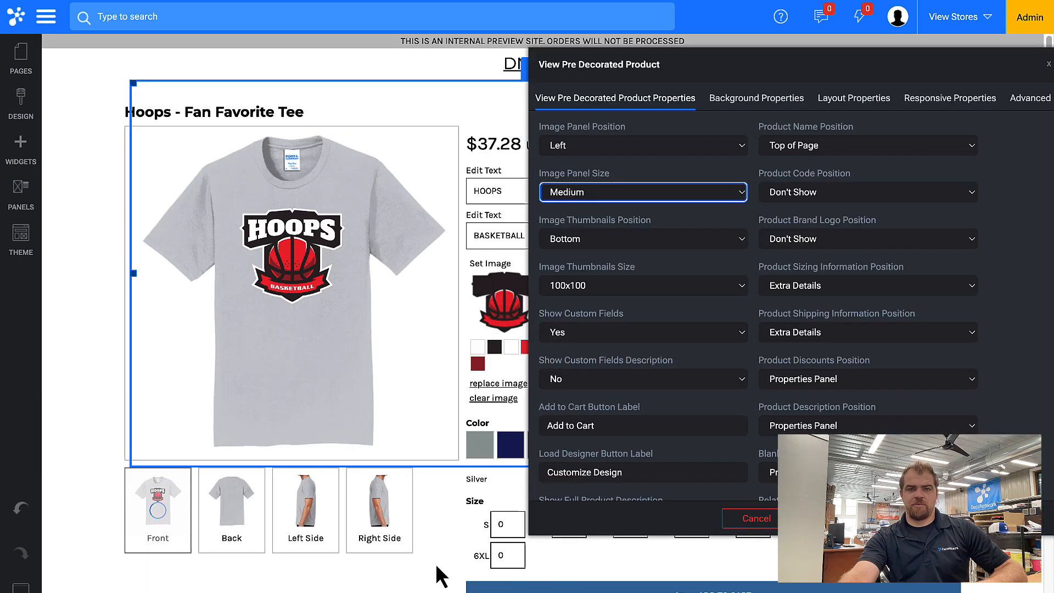
scroll(452, 508, "down", 4)
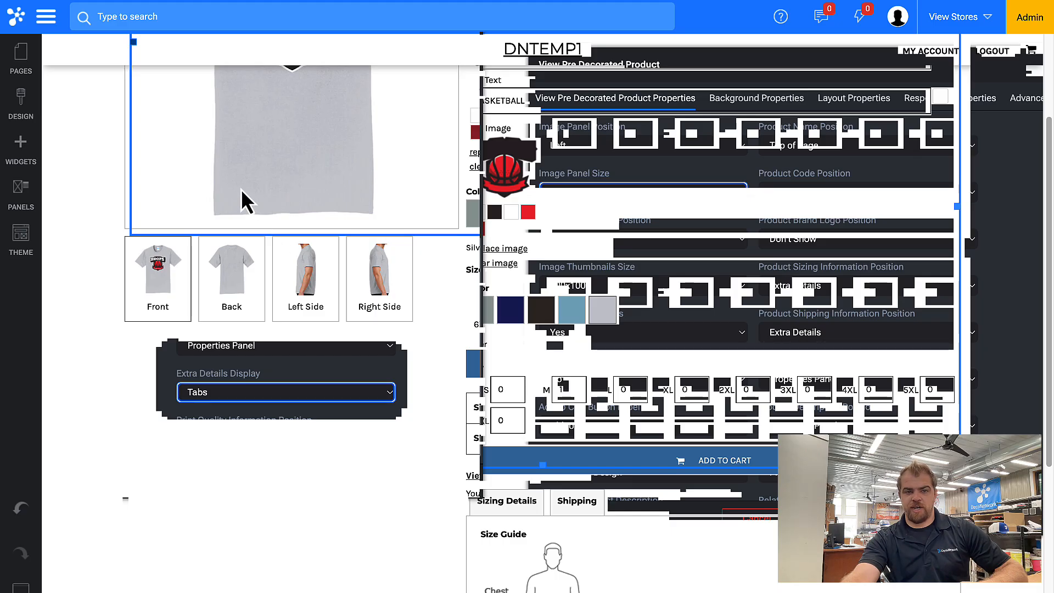
left_click(255, 195)
left_click(261, 223)
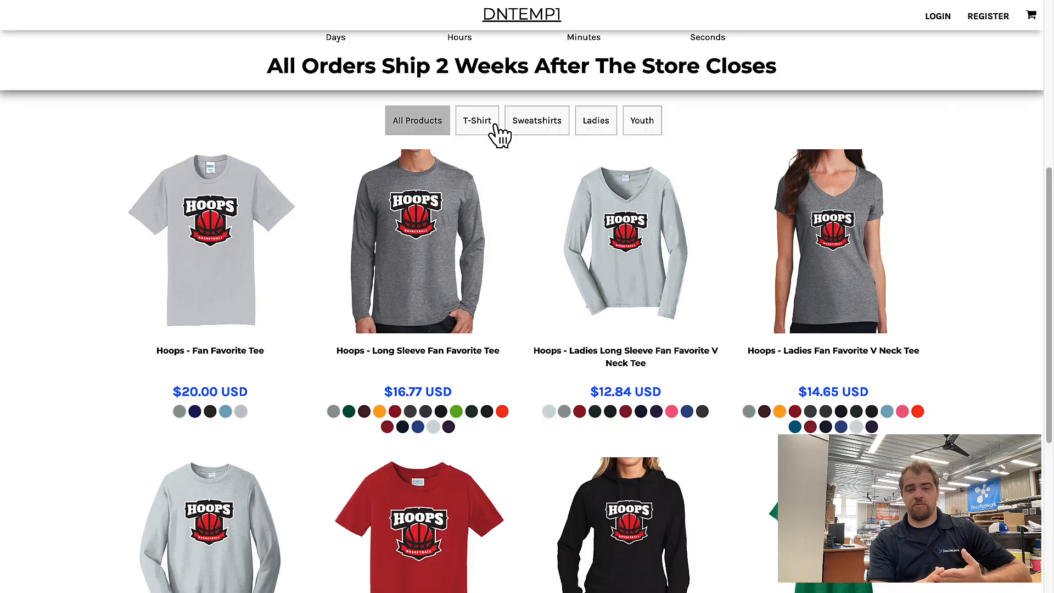
Try the live store's T-Shirt, Sweatshirts, Ladies and Youth filters, then open the grey Ladies V-neck tee
left_click(495, 126)
left_click(536, 127)
left_click(591, 127)
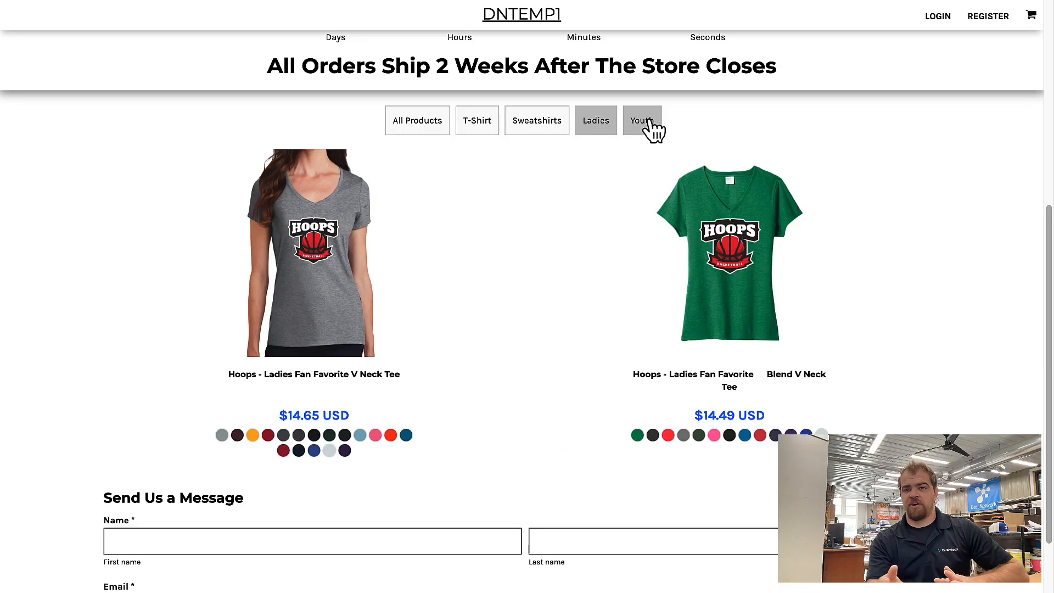
left_click(650, 127)
left_click(588, 126)
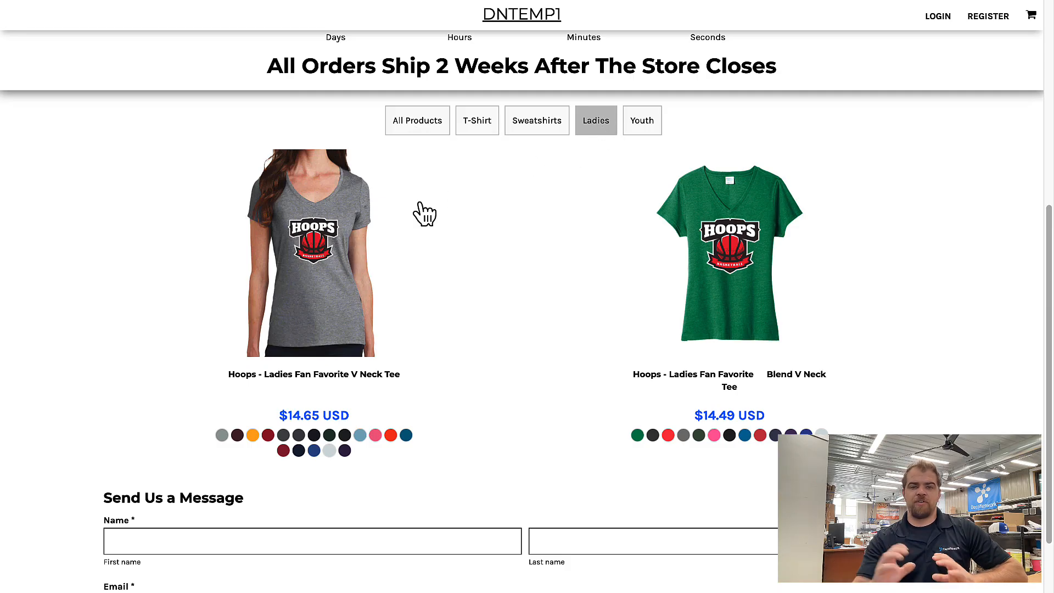
left_click(324, 243)
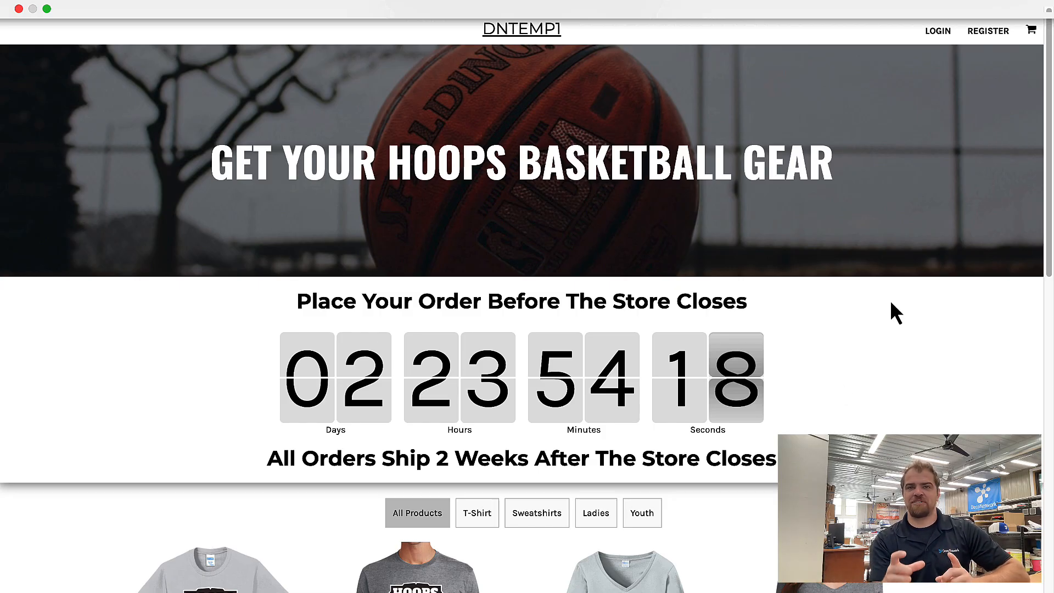
Leave the live store and return to dntemp1's Clone Store Settings in the admin area
left_click(570, 36)
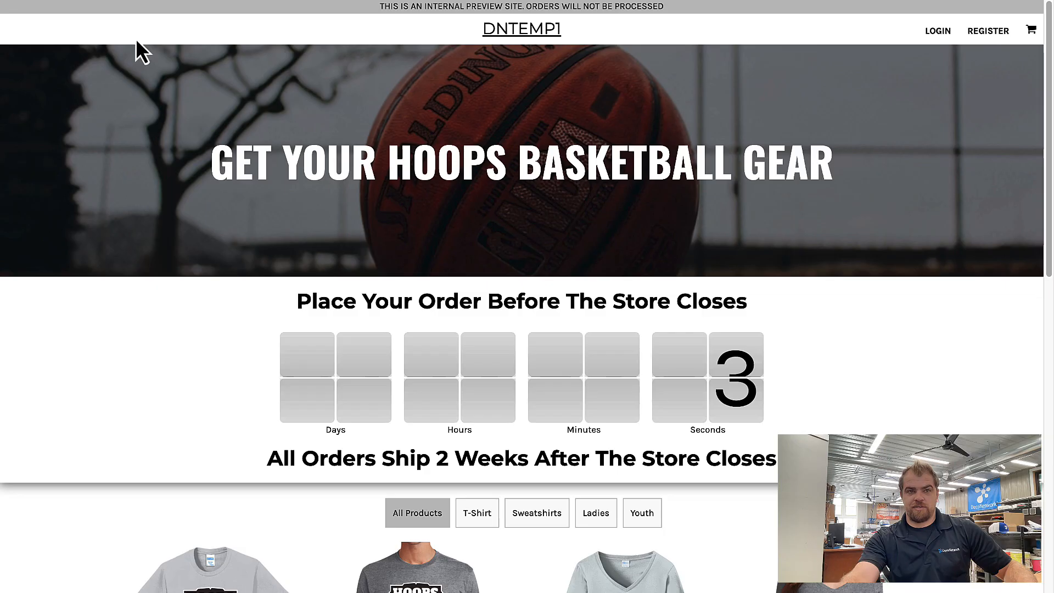
mouse_move(155, 2)
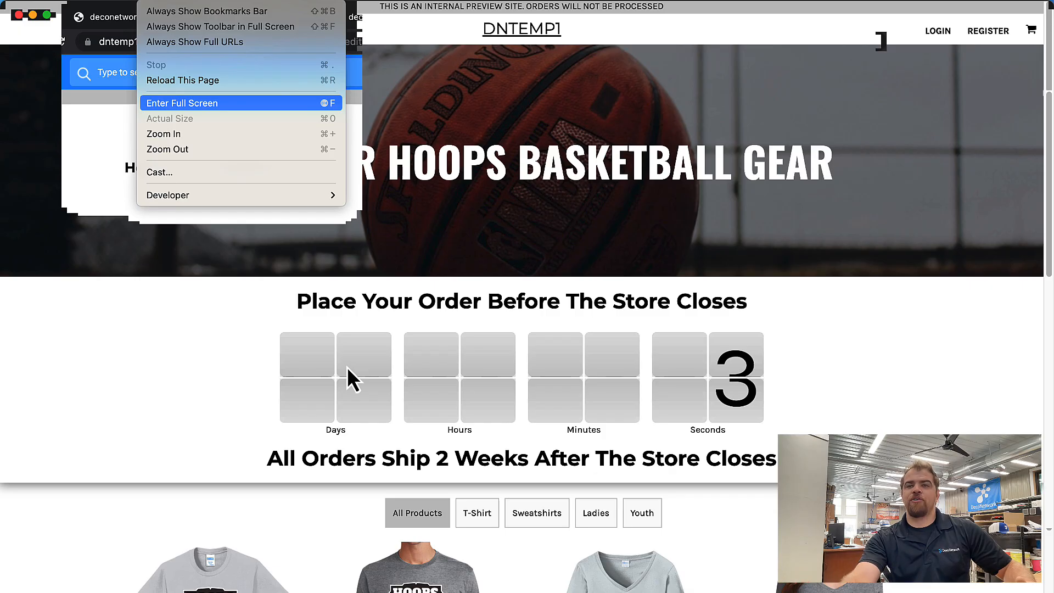
left_click(613, 138)
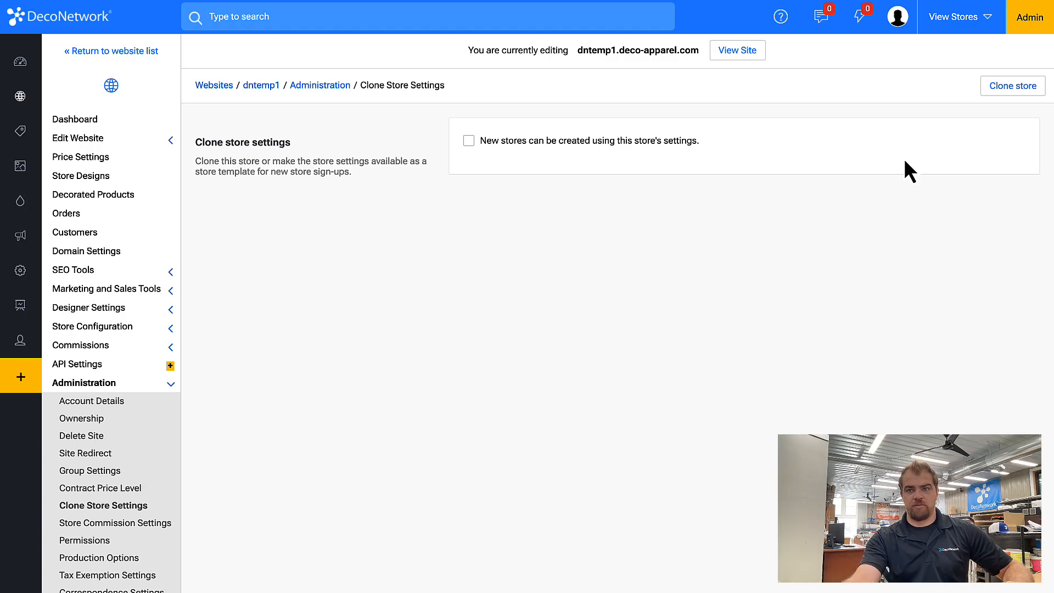
Allow new stores to use this store's settings, with the store template named '1'
left_click(519, 142)
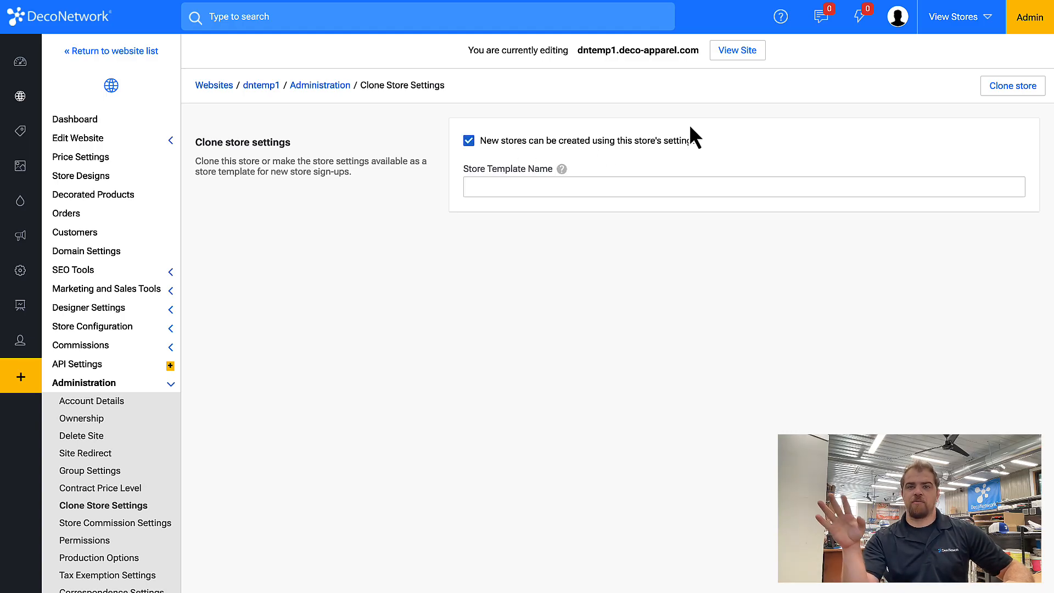
left_click(612, 188)
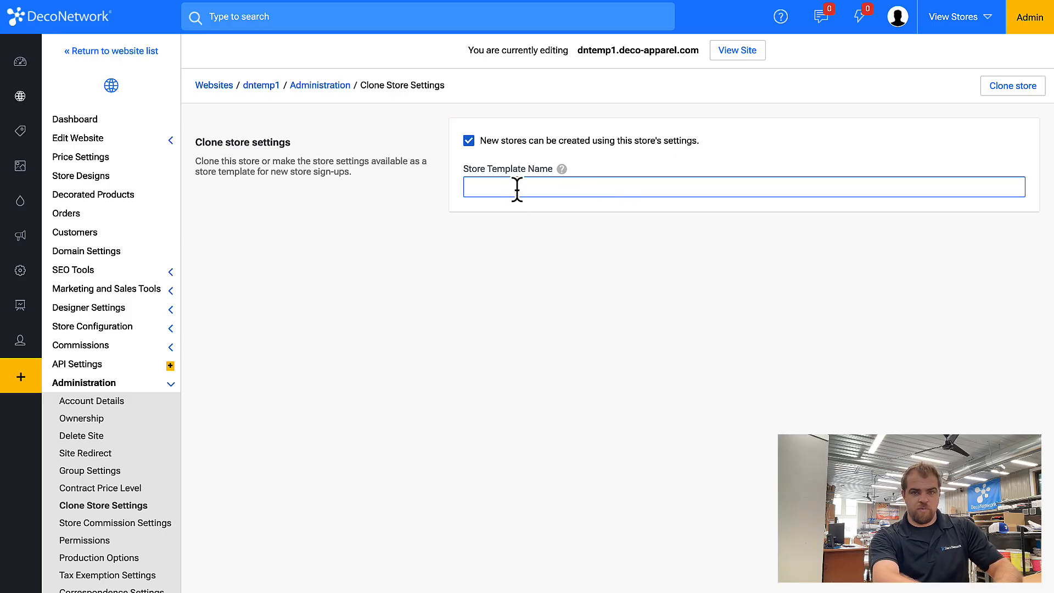
type("1")
key("Return")
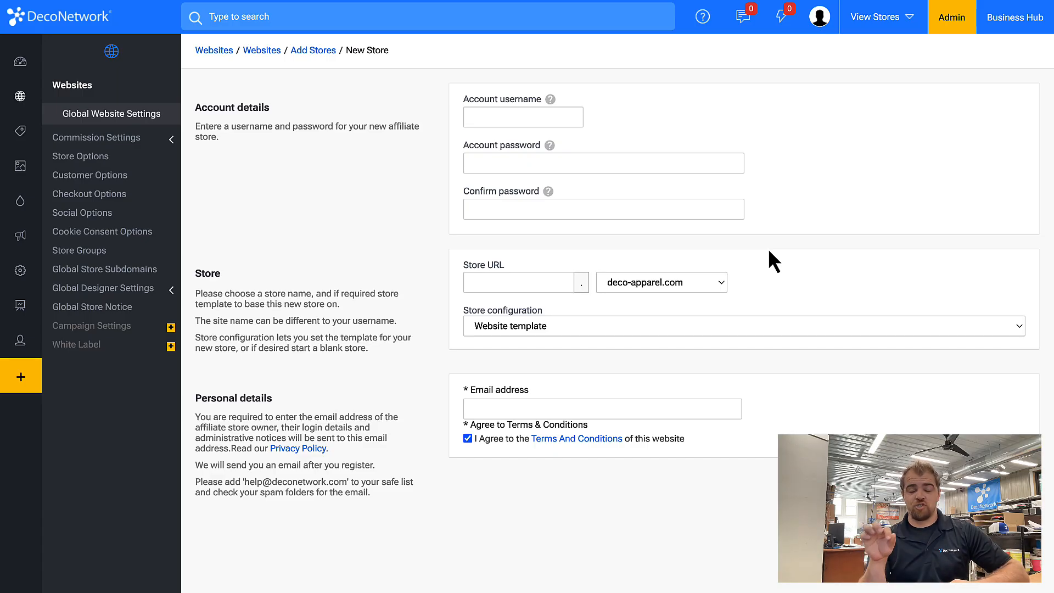
key("Tab")
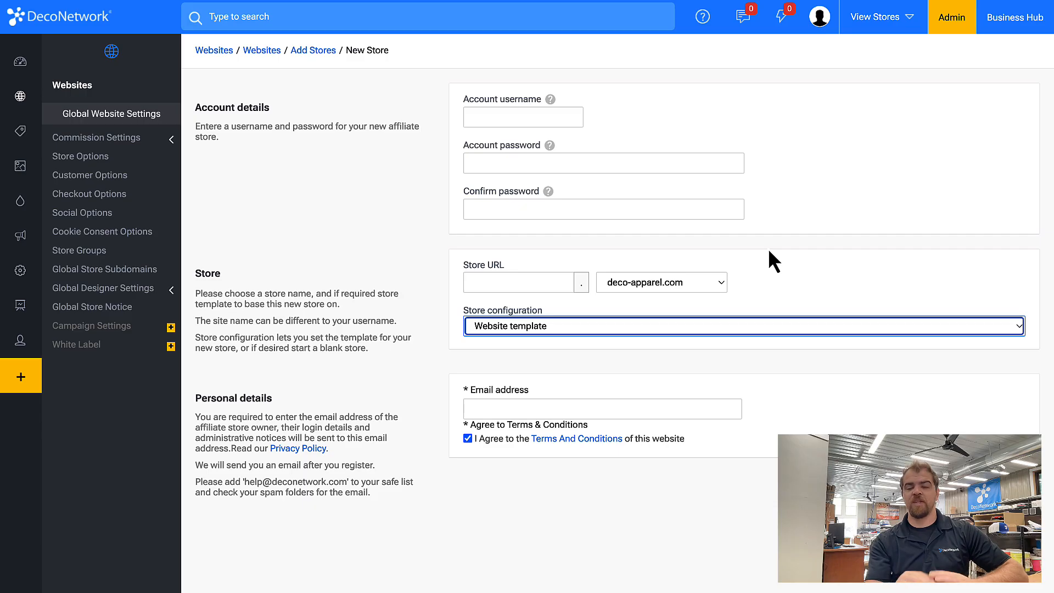
left_click(705, 32)
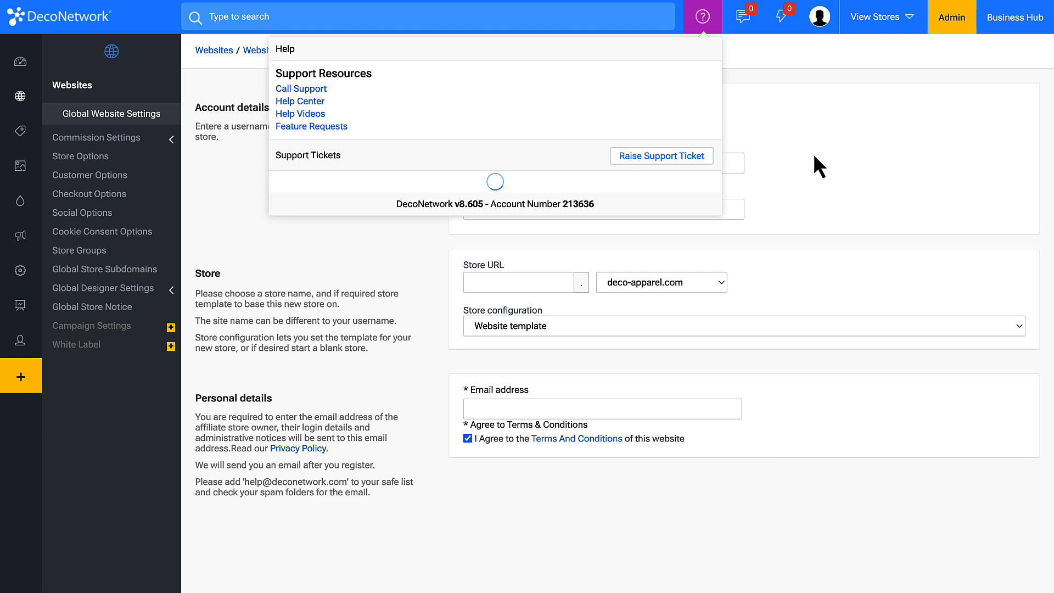
left_click(71, 2)
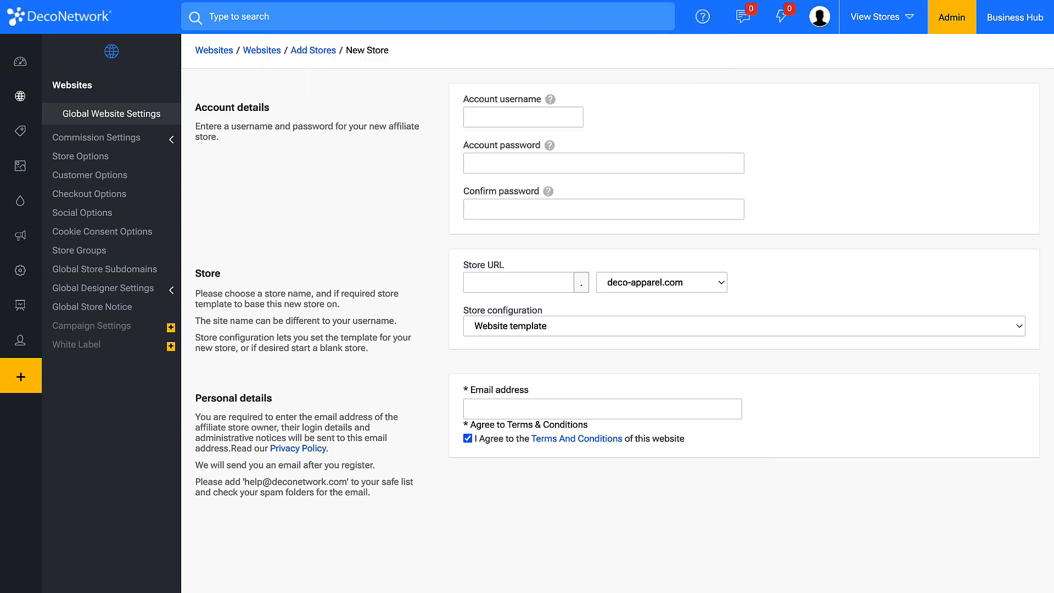